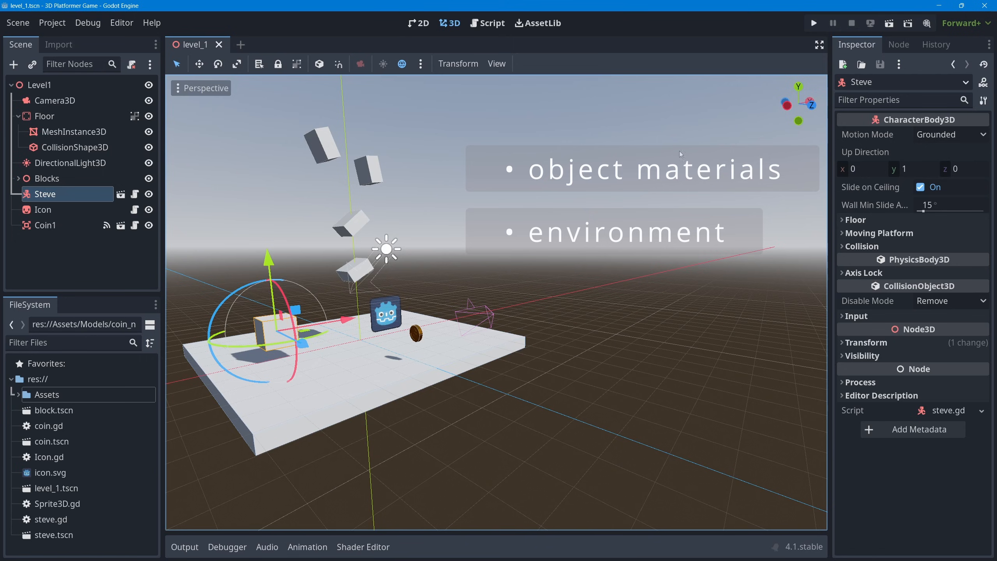
Turn the viewport's preview environment off and back on to compare the scene's lighting
{"action": "left_click", "coordinate": [402, 64]}
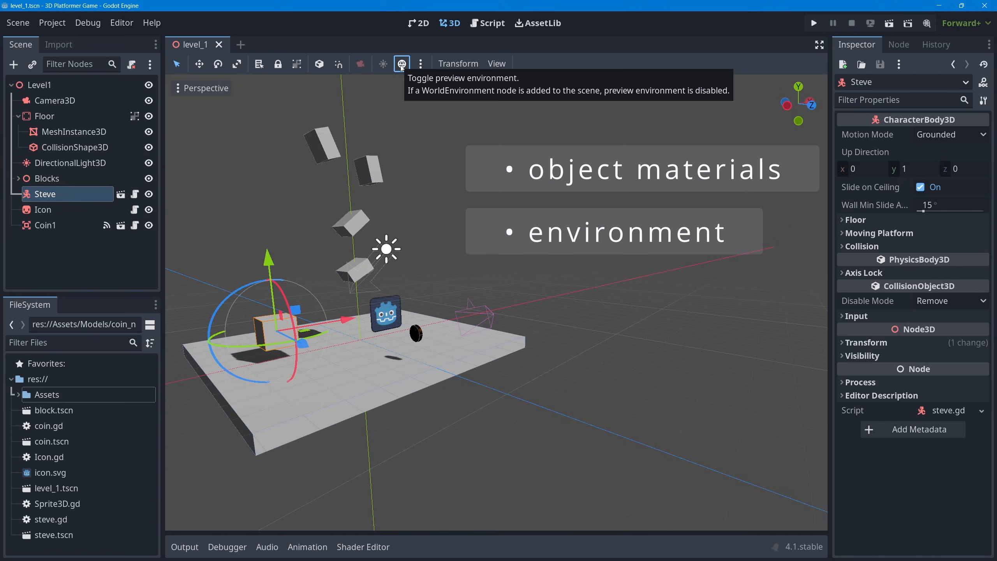
{"action": "left_click", "coordinate": [402, 64]}
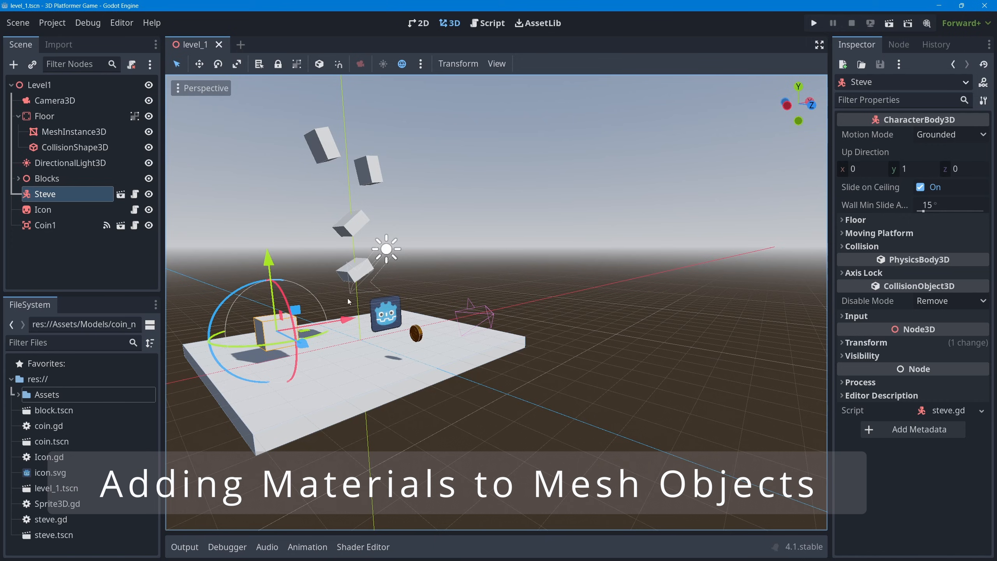
Assign a new StandardMaterial3D to the mesh of the Floor's MeshInstance3D node
{"action": "middle_click_drag", "start_coordinate": [363, 296], "coordinate": [426, 293], "text": "shift"}
{"action": "scroll", "coordinate": [425, 293], "scroll_direction": "up", "scroll_amount": 4}
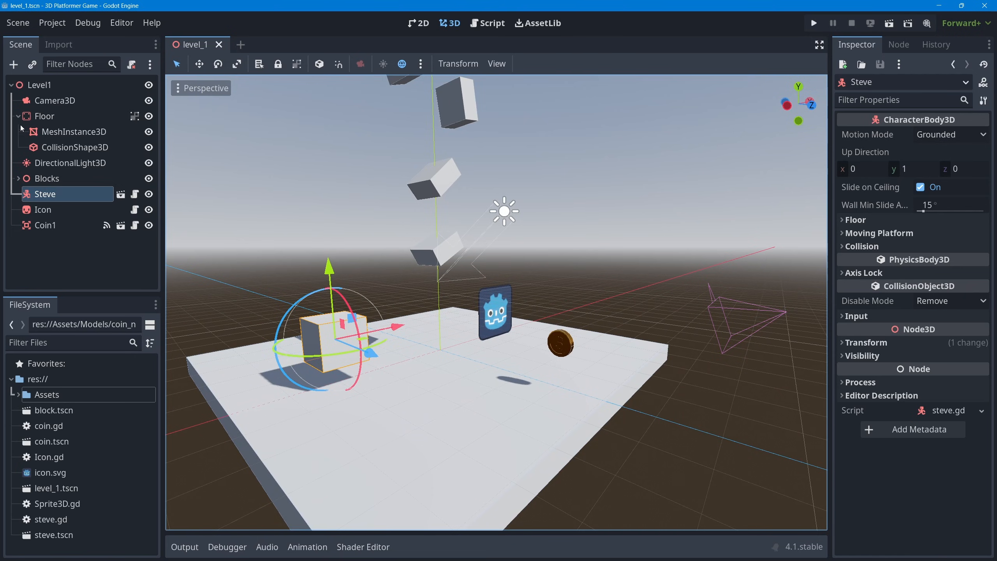
{"action": "left_click", "coordinate": [69, 120]}
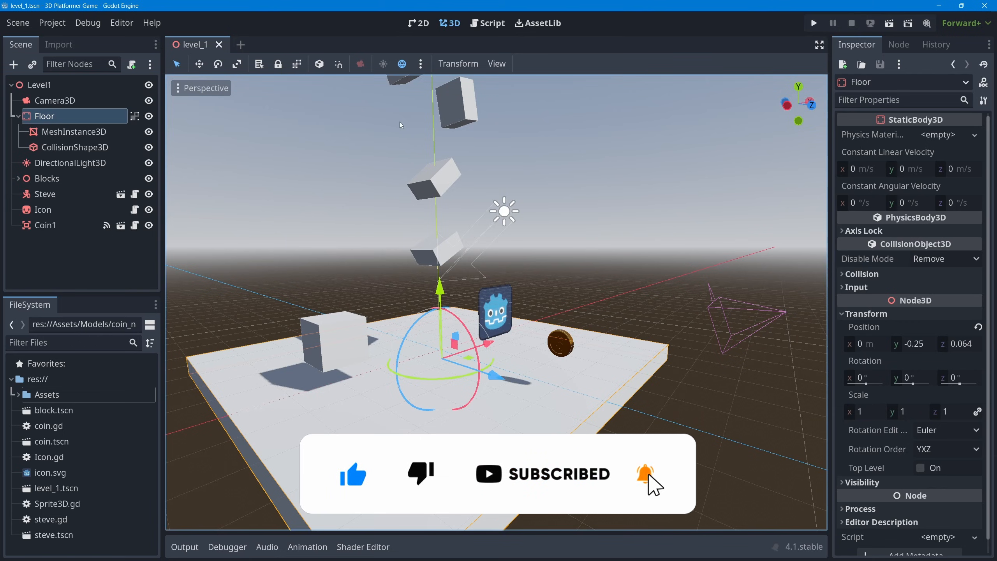
{"action": "left_click", "coordinate": [68, 133]}
{"action": "left_click", "coordinate": [77, 149]}
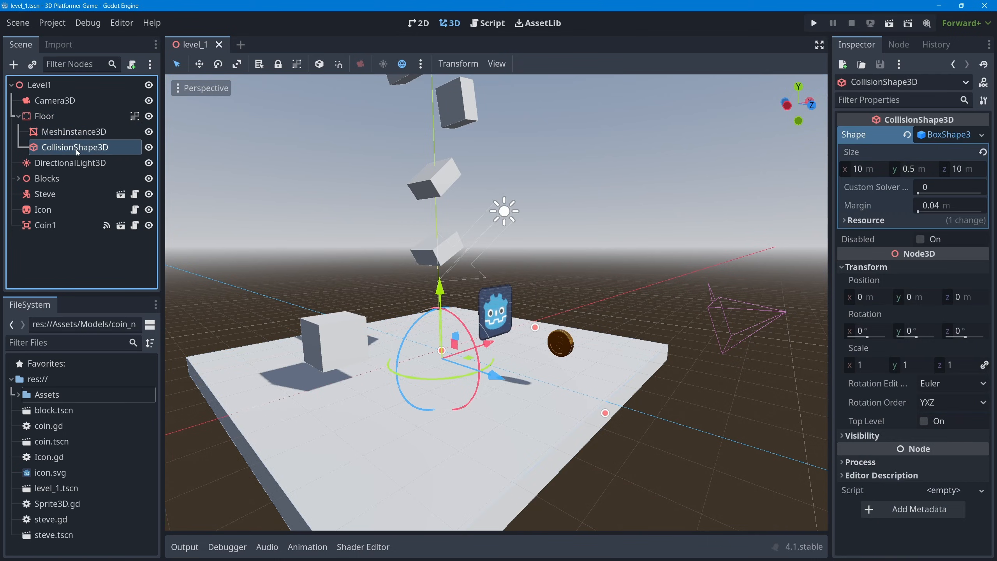
{"action": "left_click", "coordinate": [56, 133]}
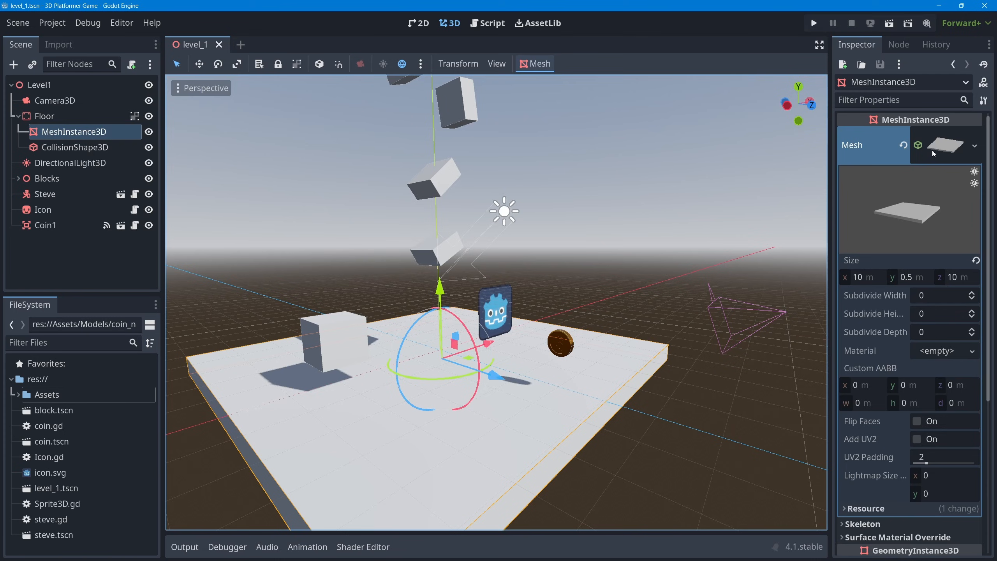
{"action": "left_click", "coordinate": [946, 149]}
{"action": "left_click", "coordinate": [949, 151]}
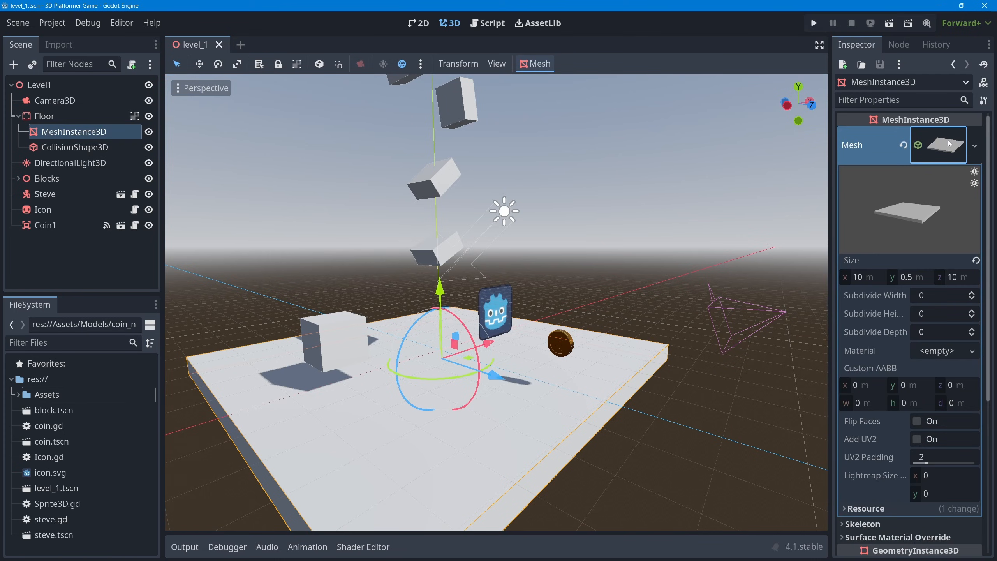
{"action": "left_click", "coordinate": [943, 147]}
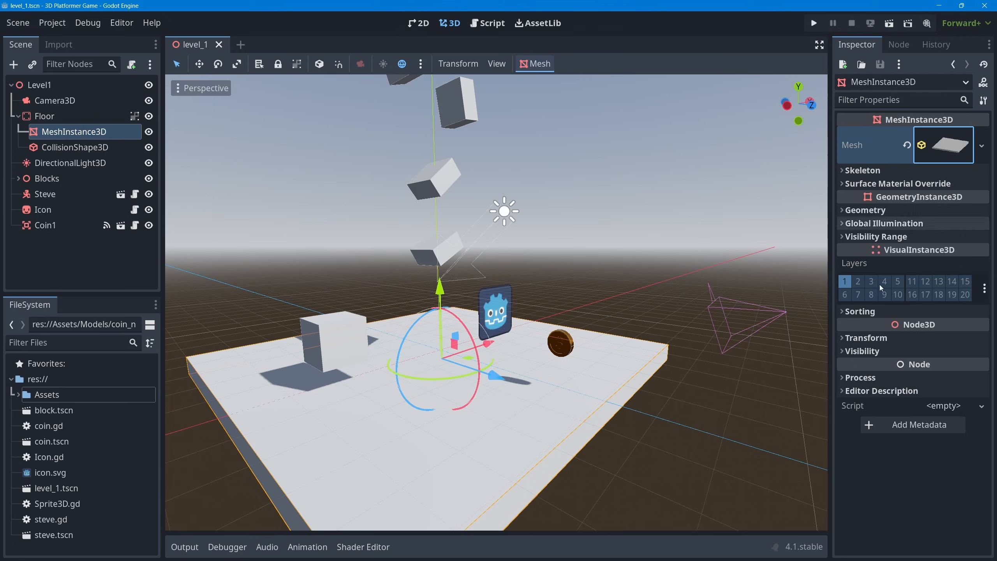
{"action": "left_click", "coordinate": [950, 145]}
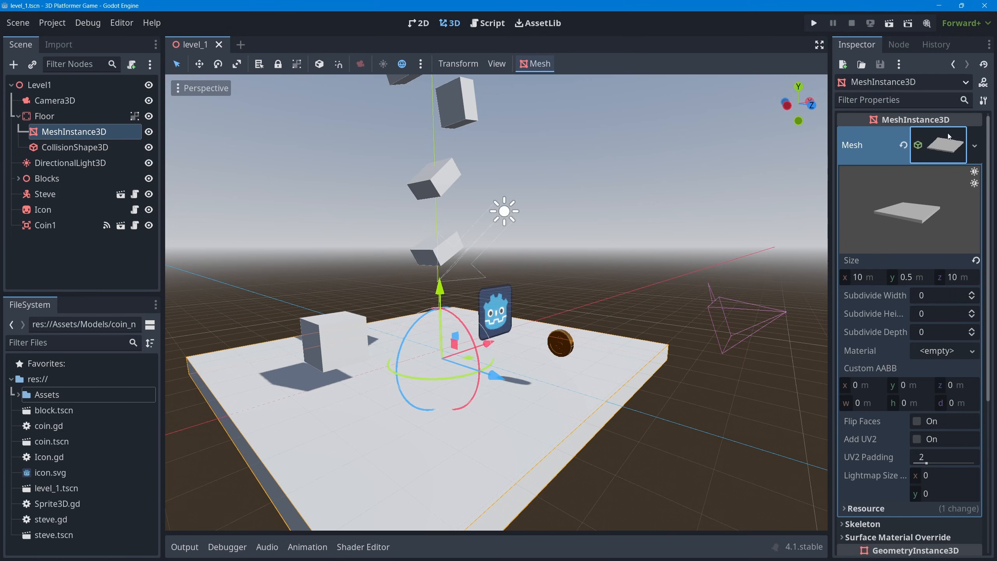
{"action": "left_click", "coordinate": [972, 351]}
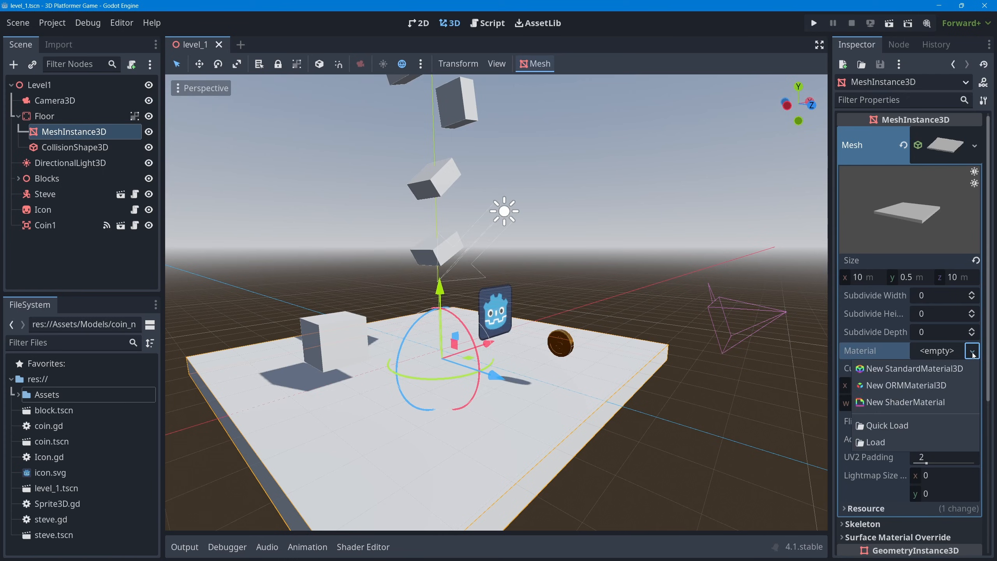
{"action": "left_click", "coordinate": [926, 370]}
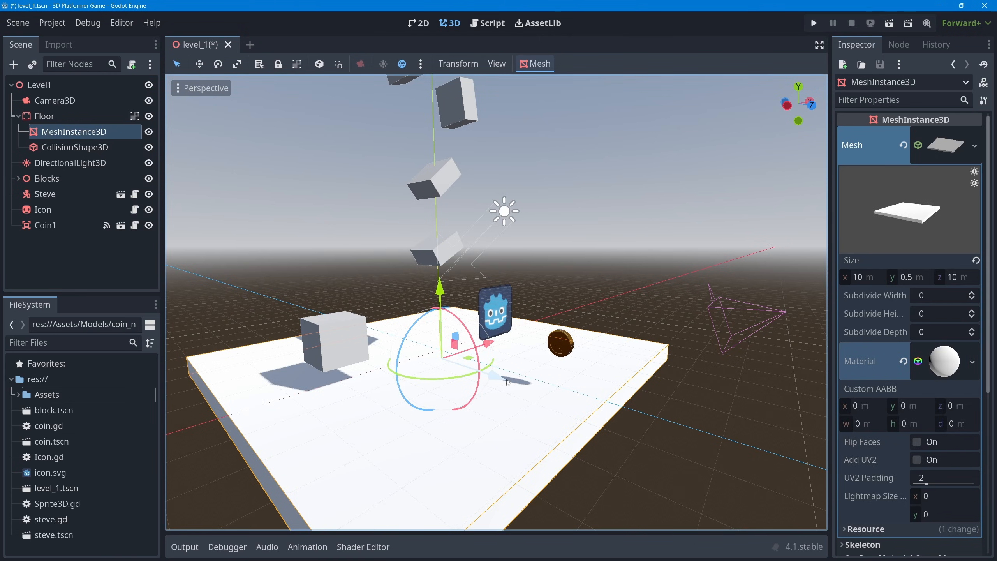
Examine the floor from a lower angle and expand its new material's properties for editing
{"action": "middle_click_drag", "start_coordinate": [450, 389], "coordinate": [349, 319]}
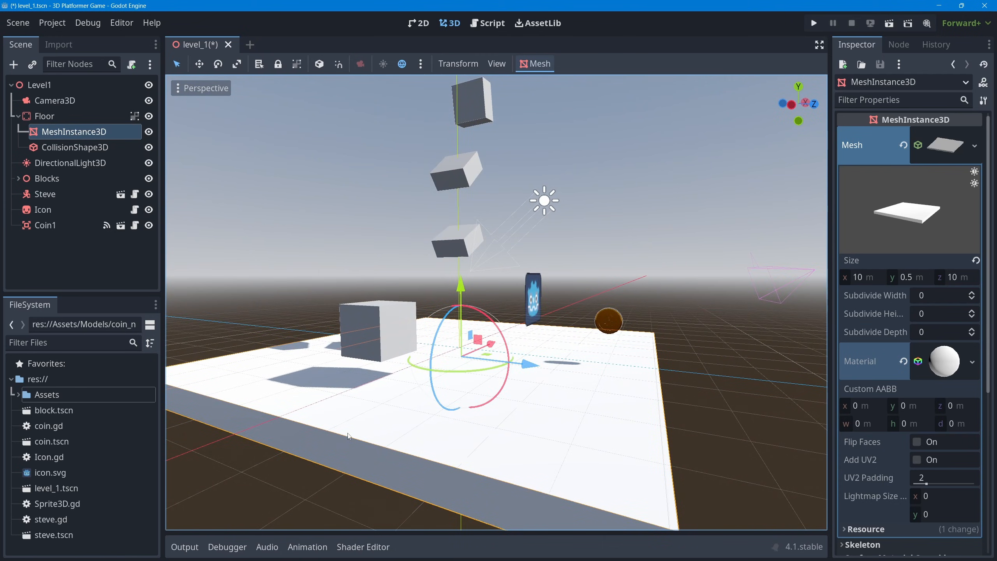
{"action": "scroll", "coordinate": [342, 428], "scroll_direction": "down", "scroll_amount": 3}
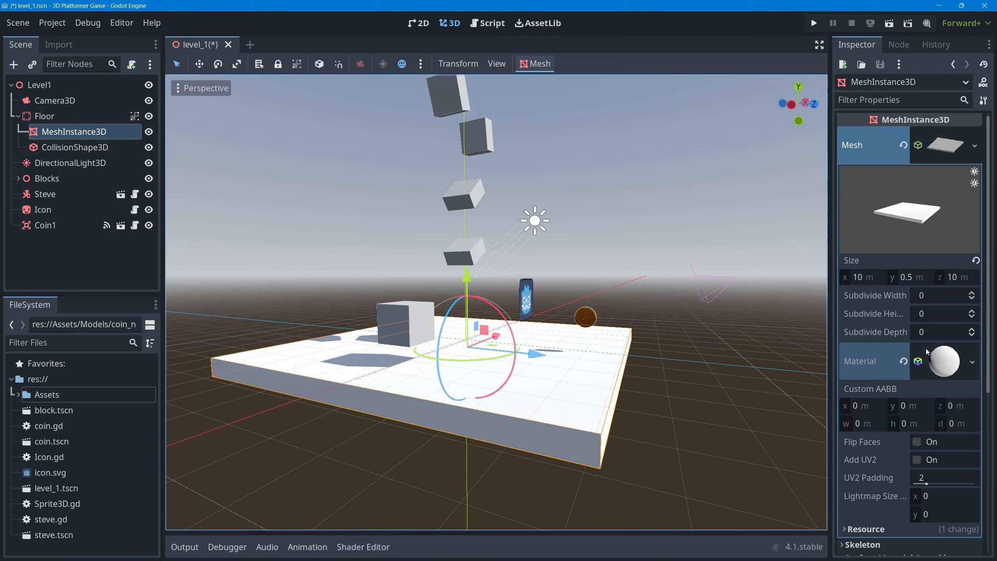
{"action": "left_click", "coordinate": [954, 361]}
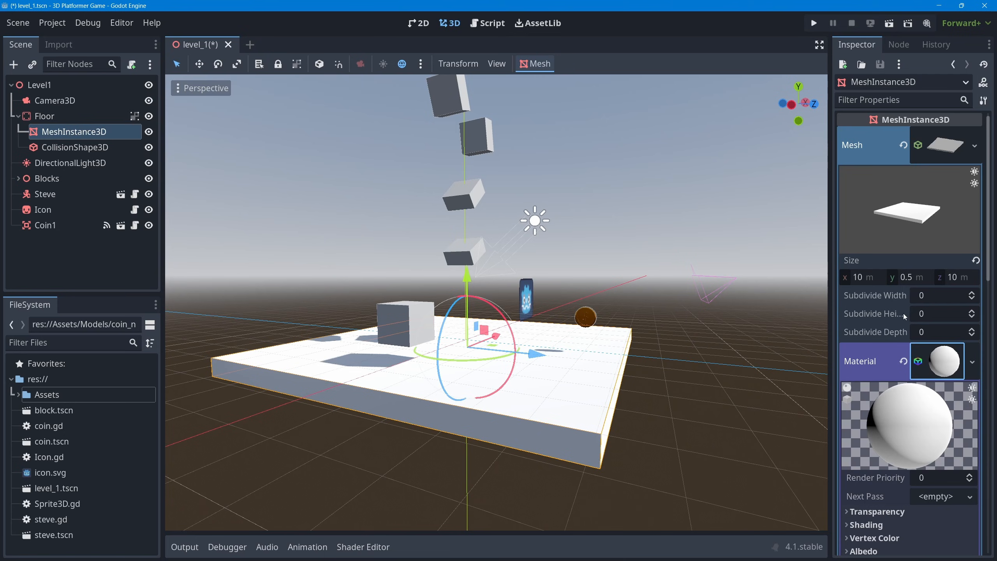
{"action": "scroll", "coordinate": [903, 313], "scroll_direction": "down", "scroll_amount": 3}
{"action": "left_click", "coordinate": [936, 252]}
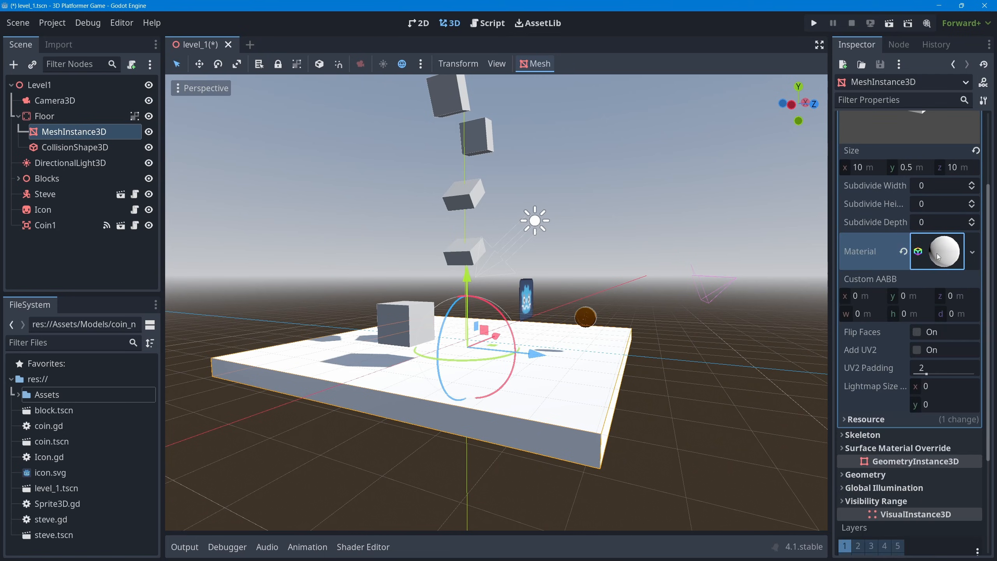
{"action": "left_click", "coordinate": [938, 254]}
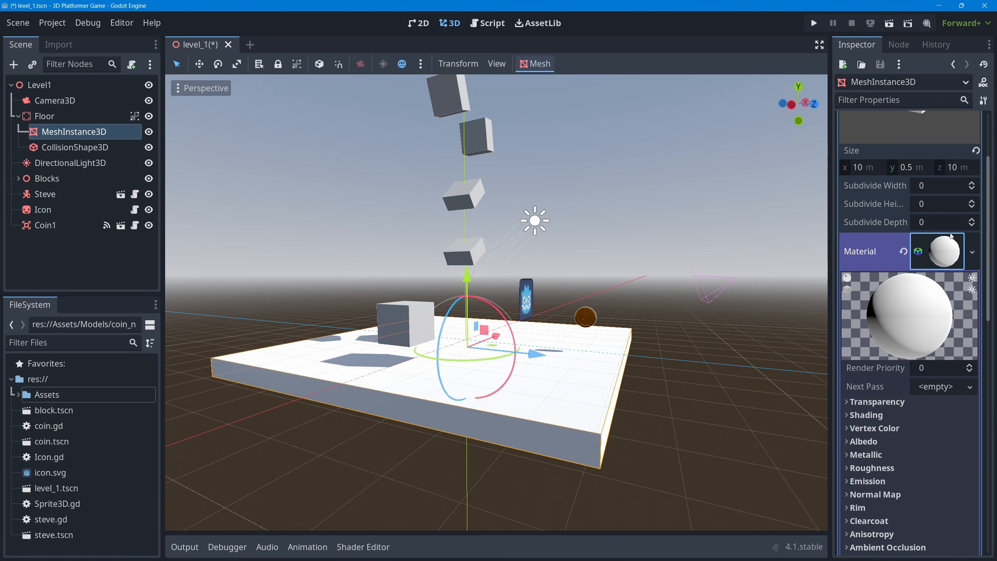
{"action": "scroll", "coordinate": [861, 344], "scroll_direction": "down", "scroll_amount": 4}
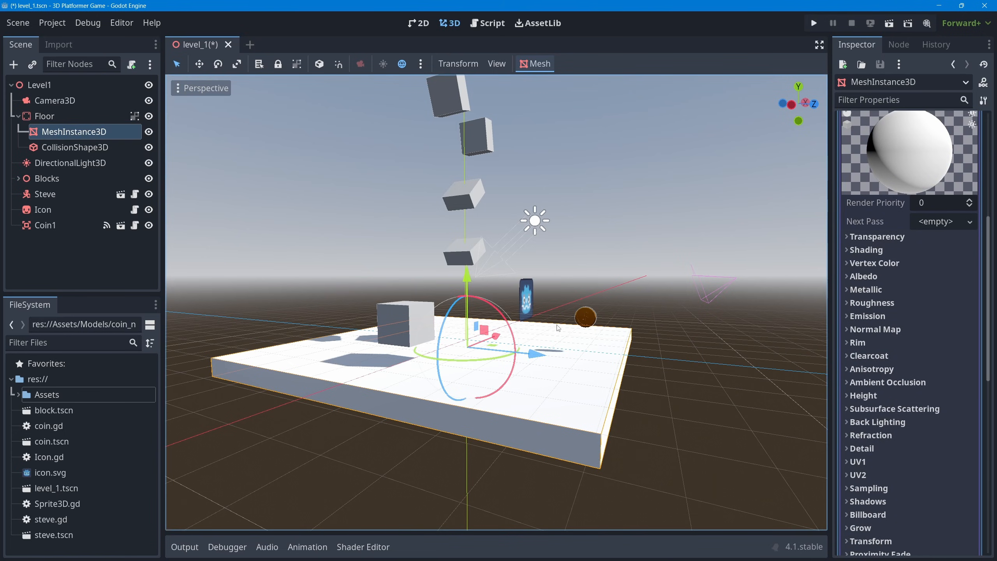
Set the floor material's albedo color to blue, hex 361ee8, using HSV values of 247, 87 and 91
{"action": "left_click", "coordinate": [846, 276]}
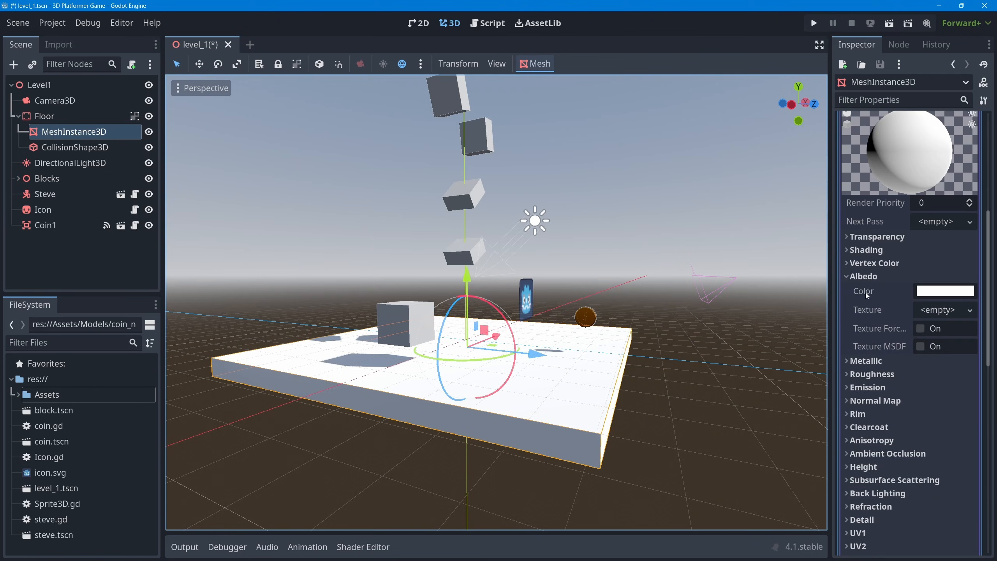
{"action": "left_click", "coordinate": [950, 292]}
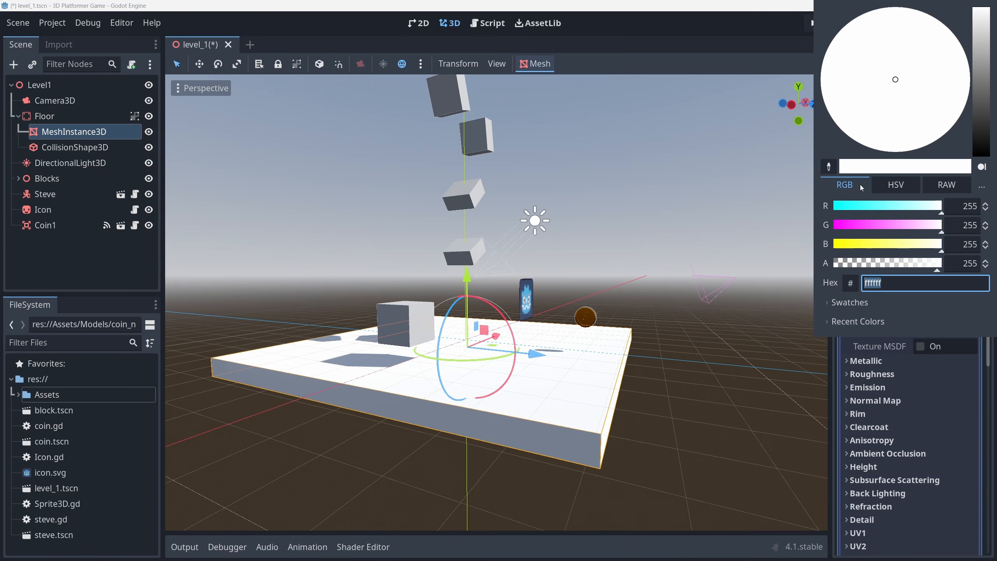
{"action": "left_click", "coordinate": [903, 189]}
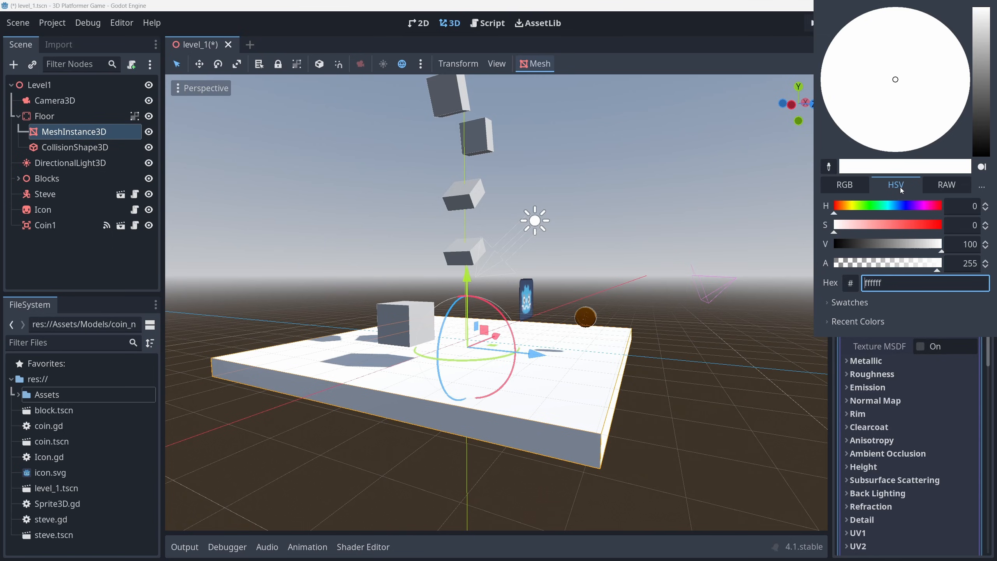
{"action": "left_click", "coordinate": [940, 182]}
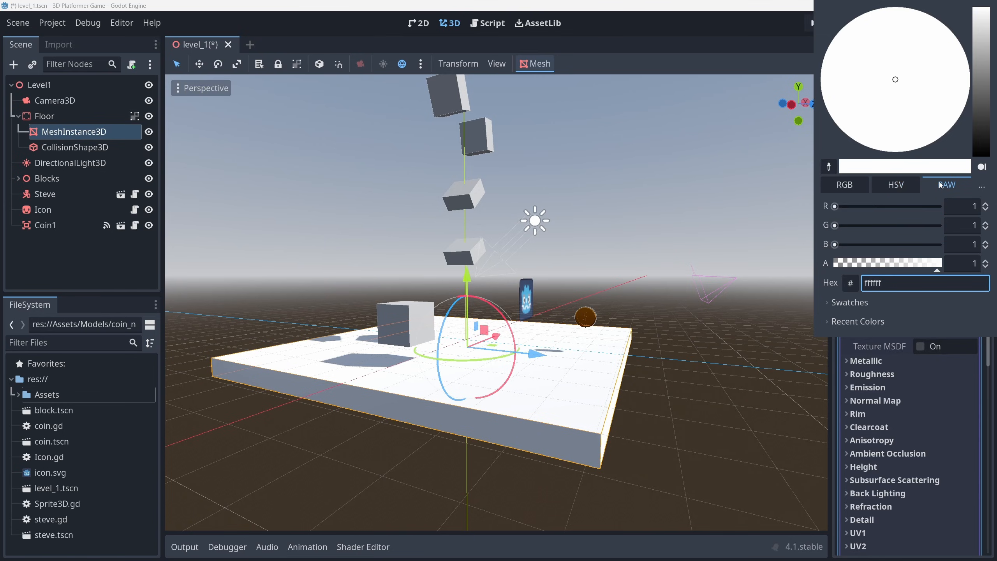
{"action": "left_click", "coordinate": [903, 185]}
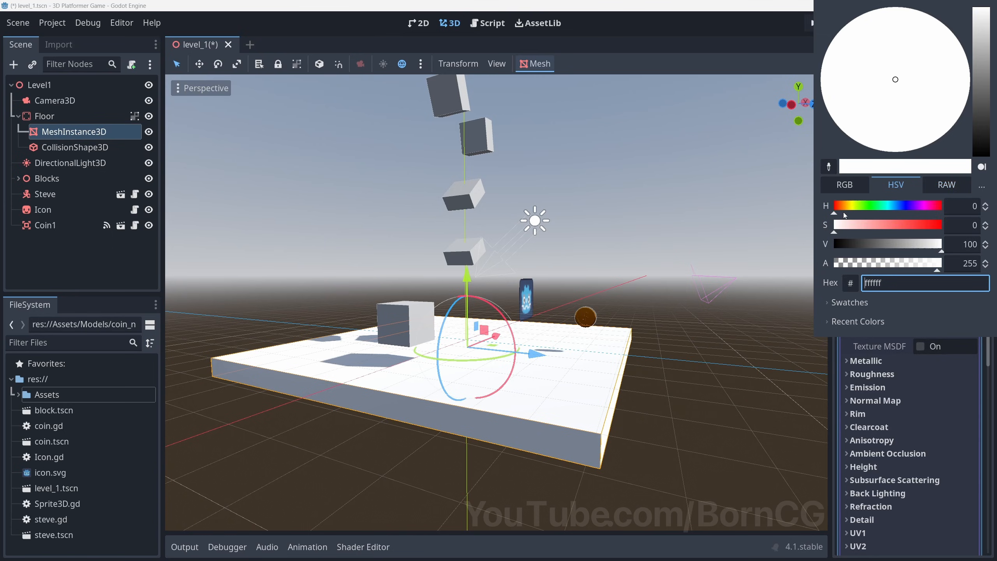
{"action": "left_click_drag", "start_coordinate": [855, 210], "coordinate": [927, 232]}
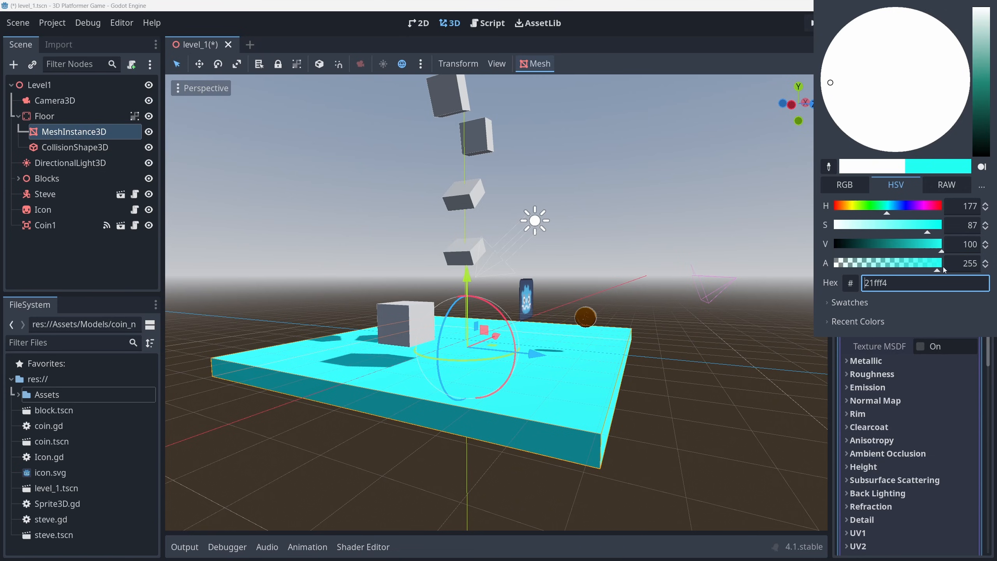
{"action": "left_click_drag", "start_coordinate": [942, 252], "coordinate": [962, 250]}
{"action": "left_click_drag", "start_coordinate": [901, 208], "coordinate": [909, 214]}
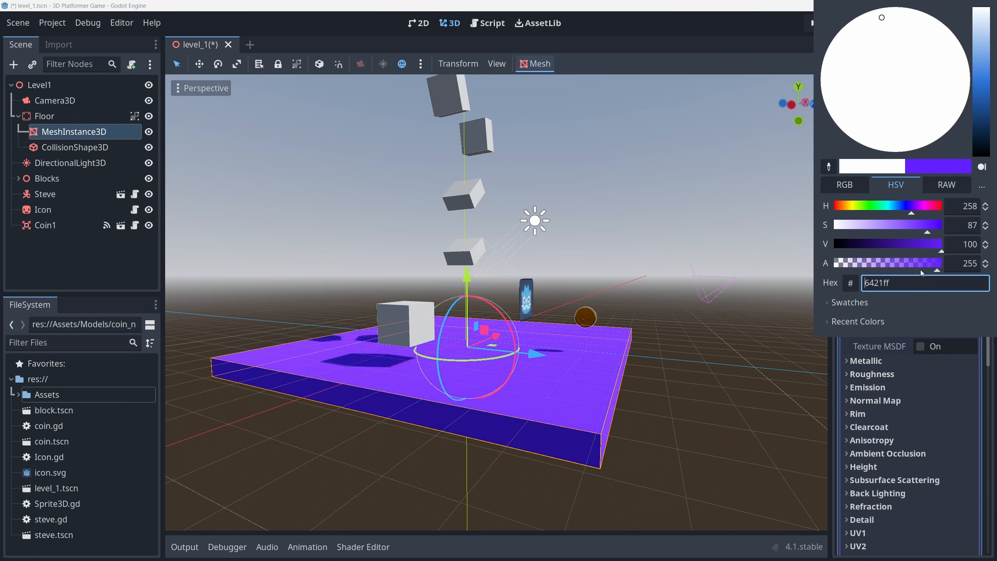
{"action": "mouse_move", "coordinate": [932, 249]}
{"action": "left_mouse_down"}
{"action": "mouse_move", "coordinate": [921, 245]}
{"action": "mouse_move", "coordinate": [932, 247]}
{"action": "left_mouse_up"}
{"action": "left_click_drag", "start_coordinate": [911, 208], "coordinate": [907, 208]}
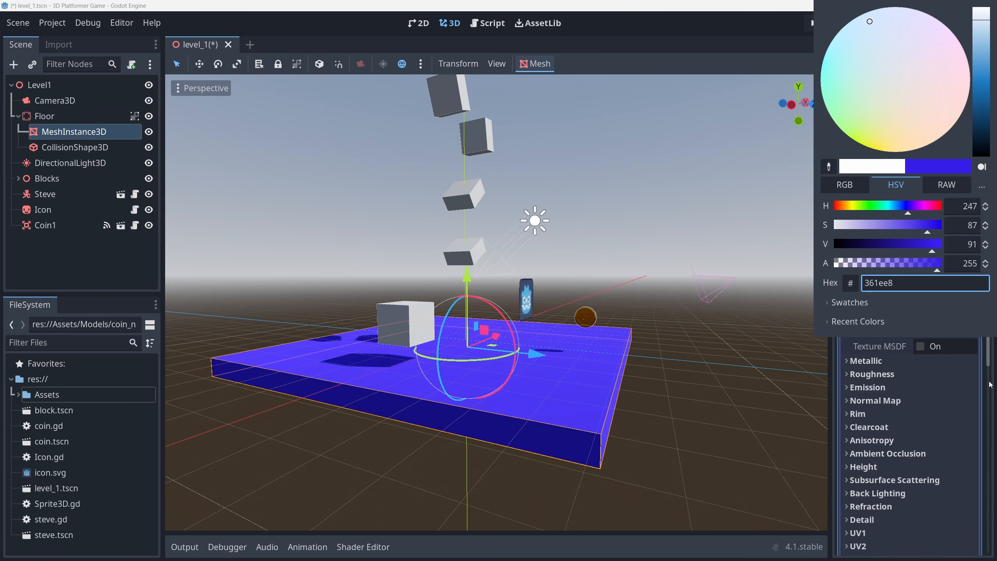
{"action": "left_click", "coordinate": [985, 363]}
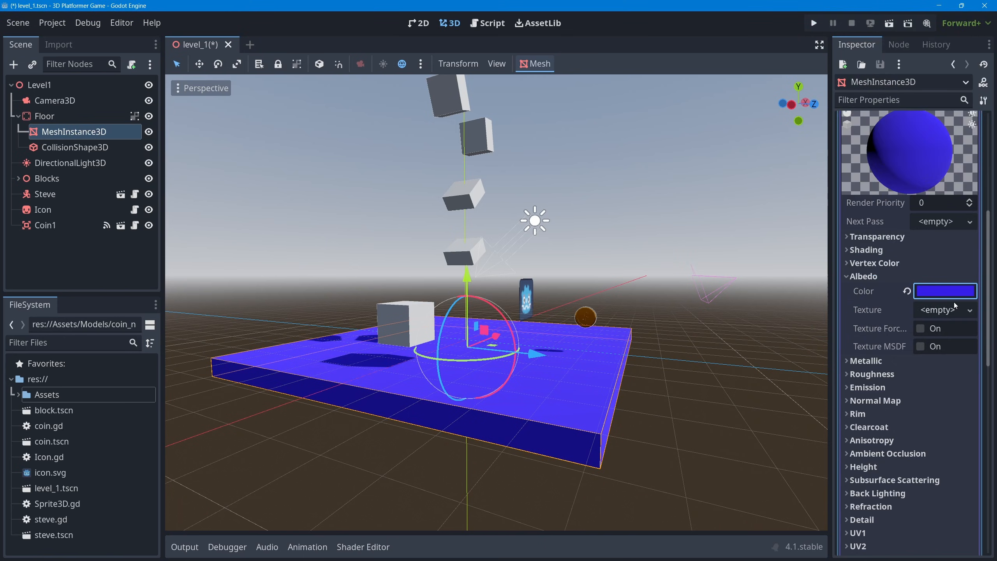
{"action": "left_click", "coordinate": [947, 291]}
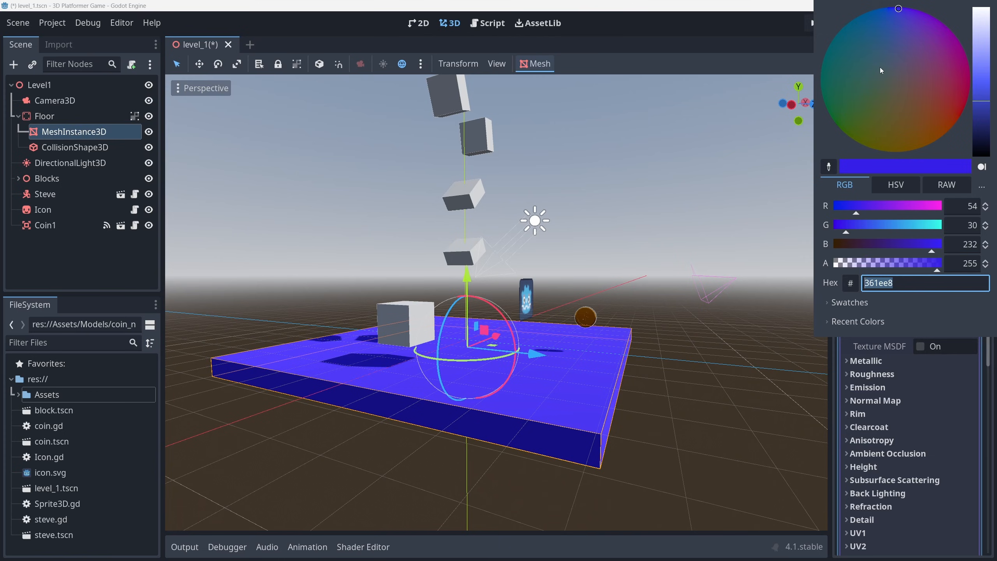
{"action": "left_click", "coordinate": [736, 29]}
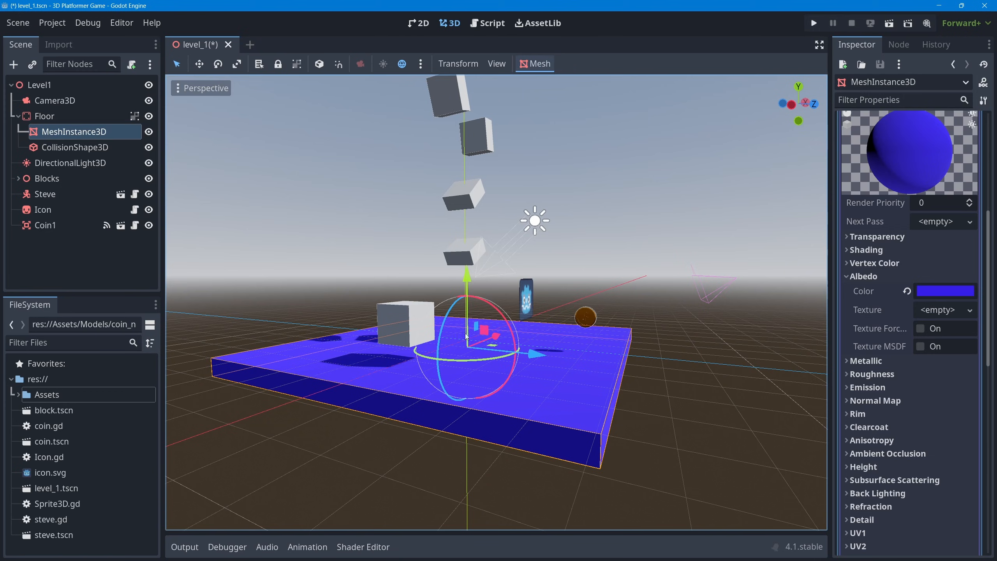
Try a Metallic value of 1 on the floor material and return it to 0
{"action": "left_click", "coordinate": [845, 276]}
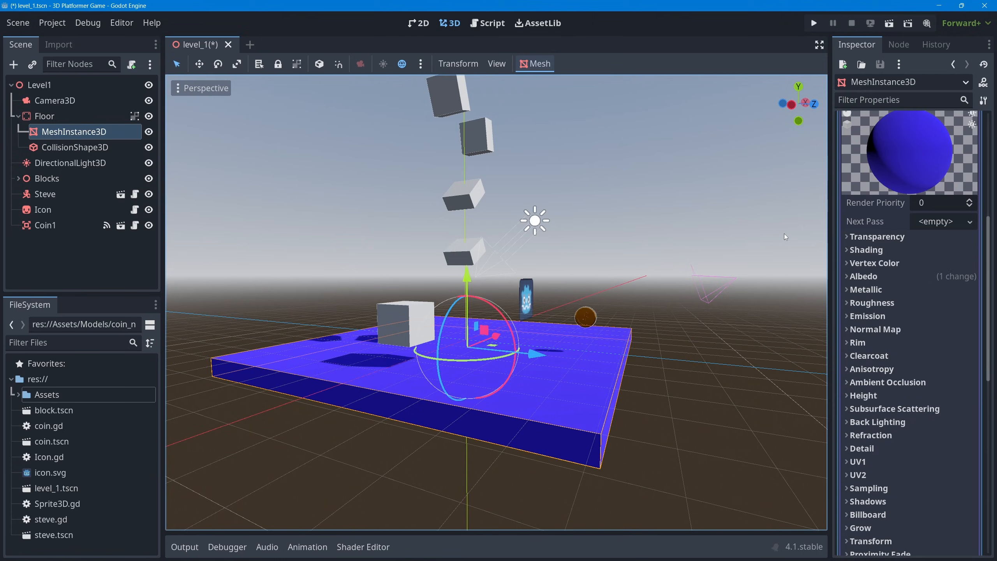
{"action": "left_click", "coordinate": [847, 290]}
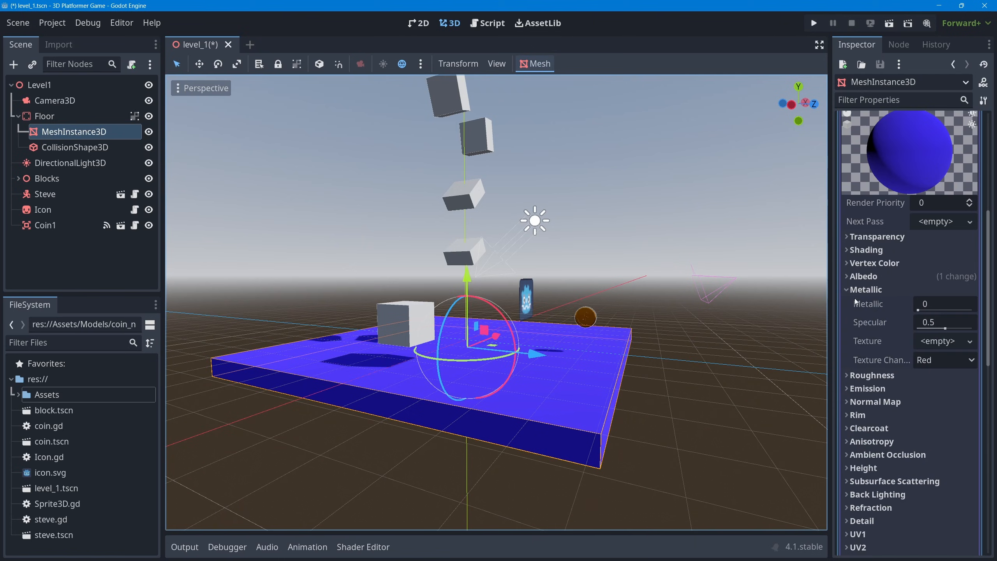
{"action": "left_click_drag", "start_coordinate": [918, 311], "coordinate": [974, 311]}
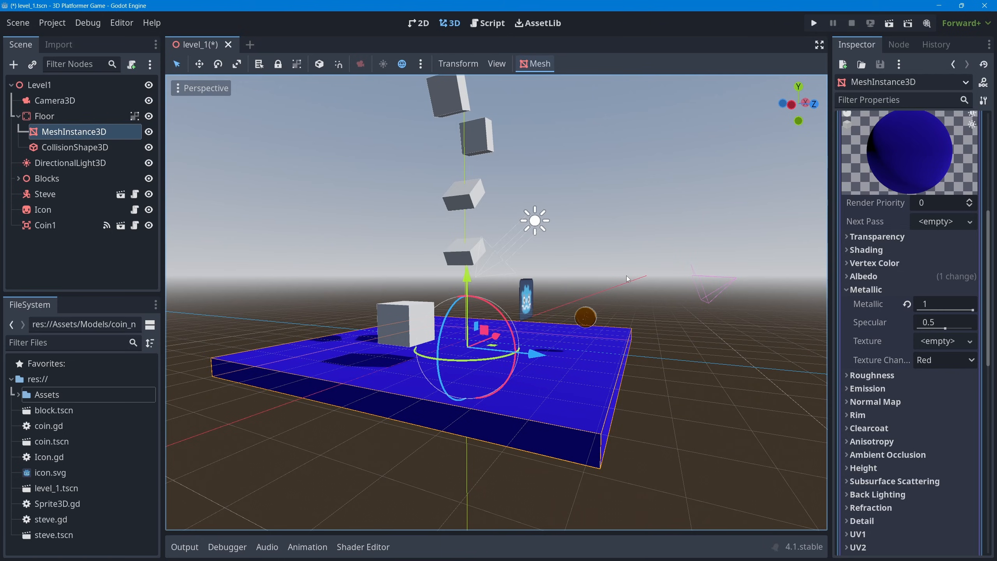
{"action": "left_click", "coordinate": [917, 311]}
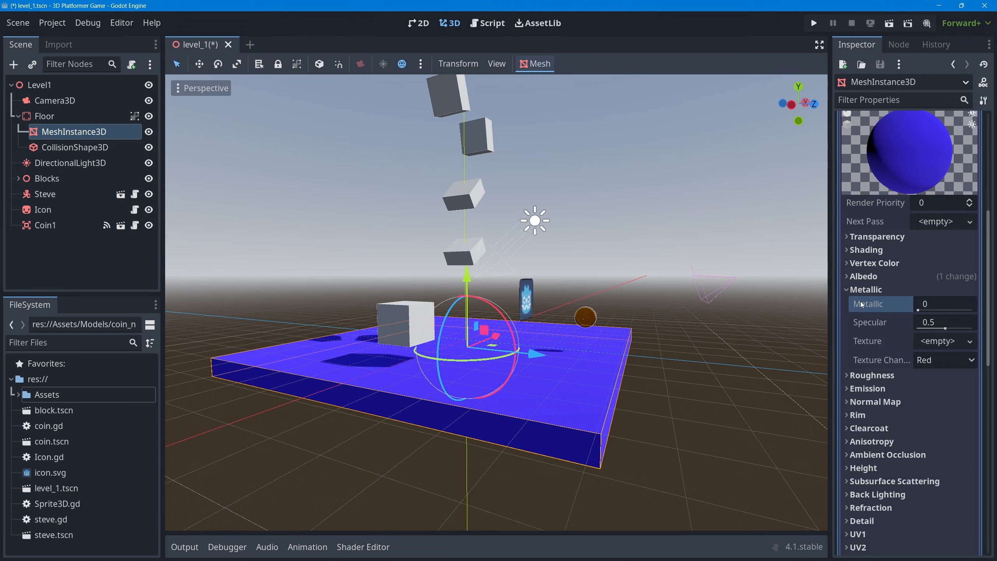
{"action": "left_click", "coordinate": [848, 293]}
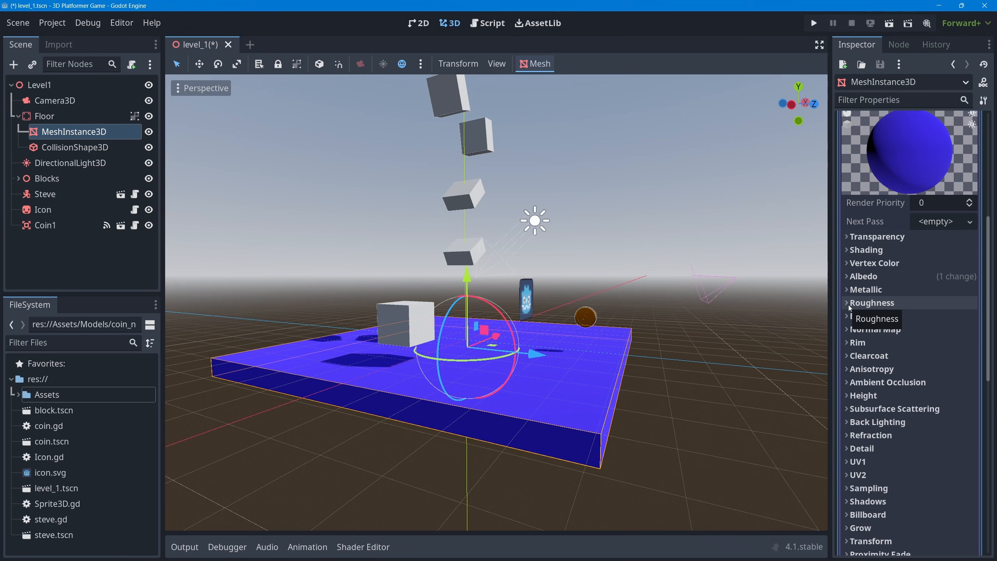
Set the floor material's Roughness to 0
{"action": "left_click", "coordinate": [848, 303]}
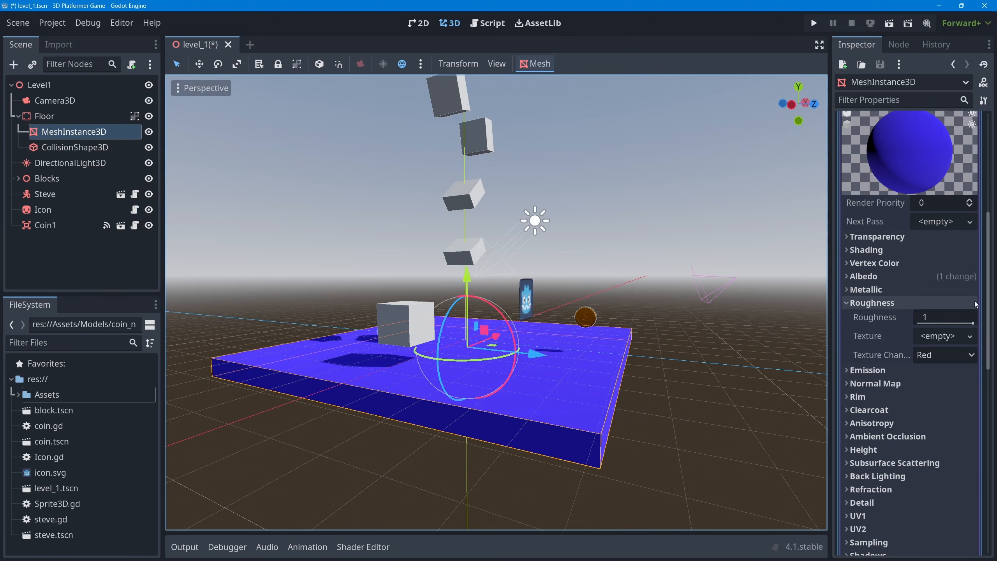
{"action": "left_click_drag", "start_coordinate": [973, 323], "coordinate": [917, 323]}
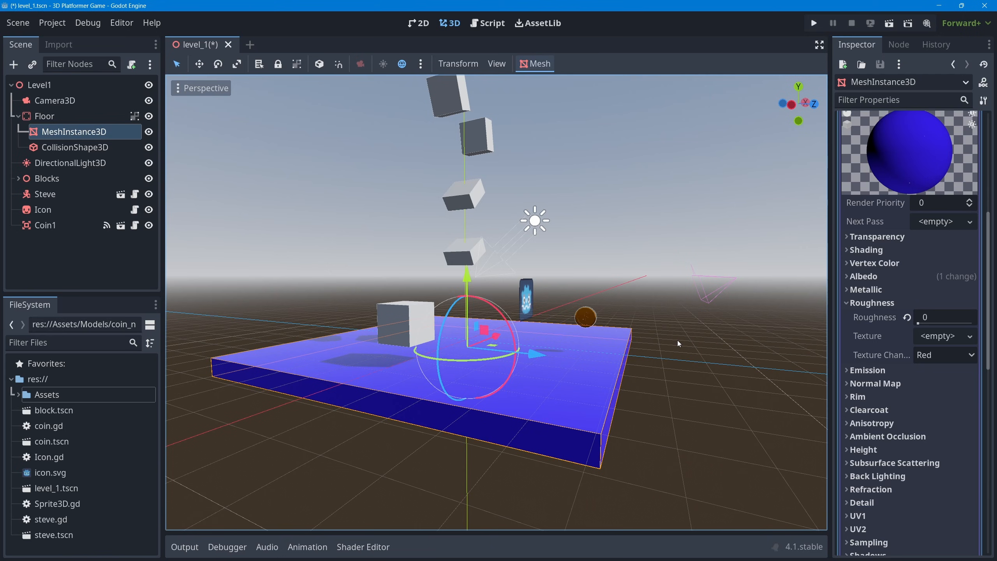
Open the Steve character's scene from the level and select its MeshInstance3D node
{"action": "mouse_move", "coordinate": [656, 319]}
{"action": "middle_mouse_down"}
{"action": "mouse_move", "coordinate": [659, 338]}
{"action": "mouse_move", "coordinate": [677, 329]}
{"action": "mouse_move", "coordinate": [691, 297]}
{"action": "mouse_move", "coordinate": [645, 326]}
{"action": "mouse_move", "coordinate": [660, 330]}
{"action": "middle_mouse_up"}
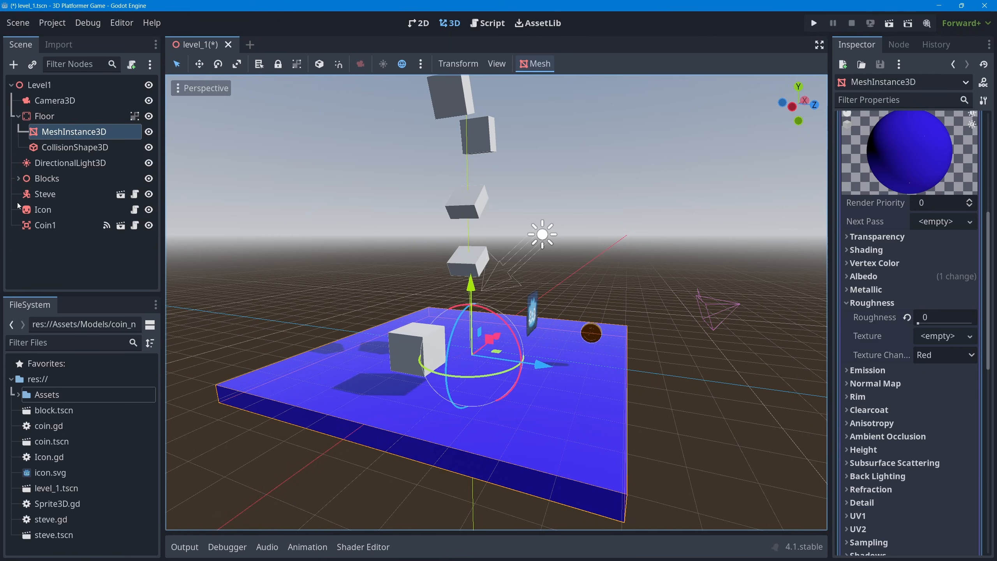
{"action": "left_click", "coordinate": [38, 194]}
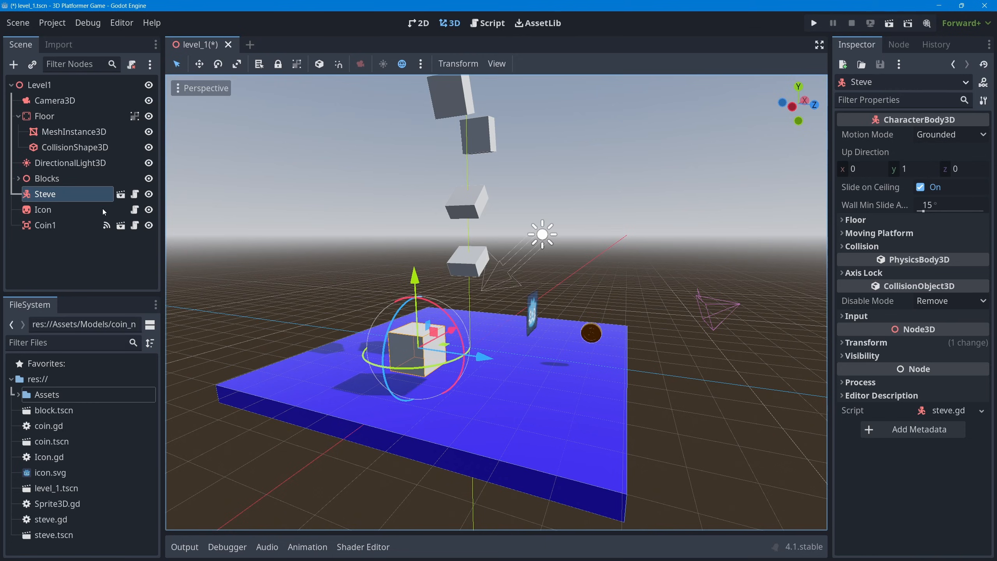
{"action": "left_click", "coordinate": [120, 195]}
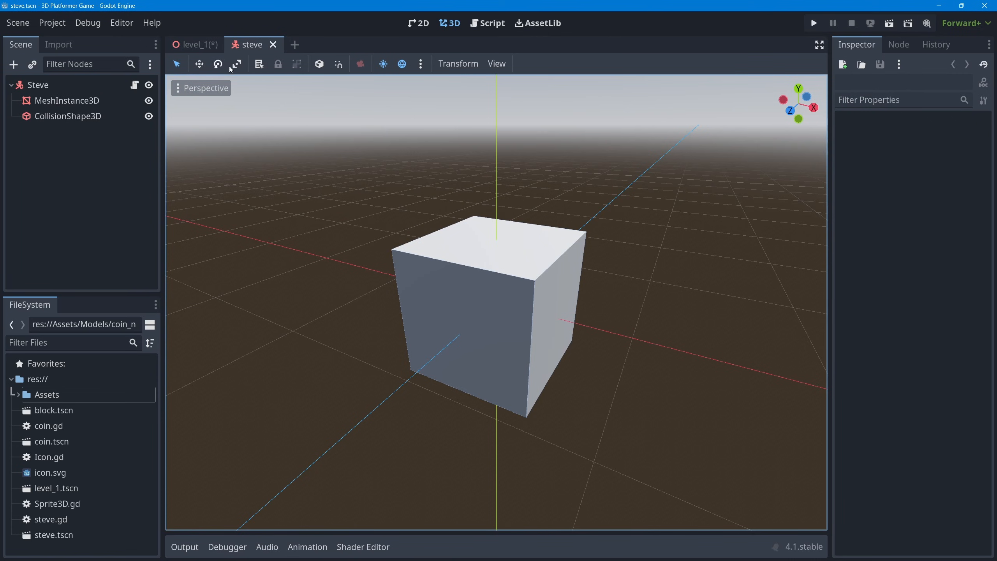
{"action": "left_click", "coordinate": [50, 102]}
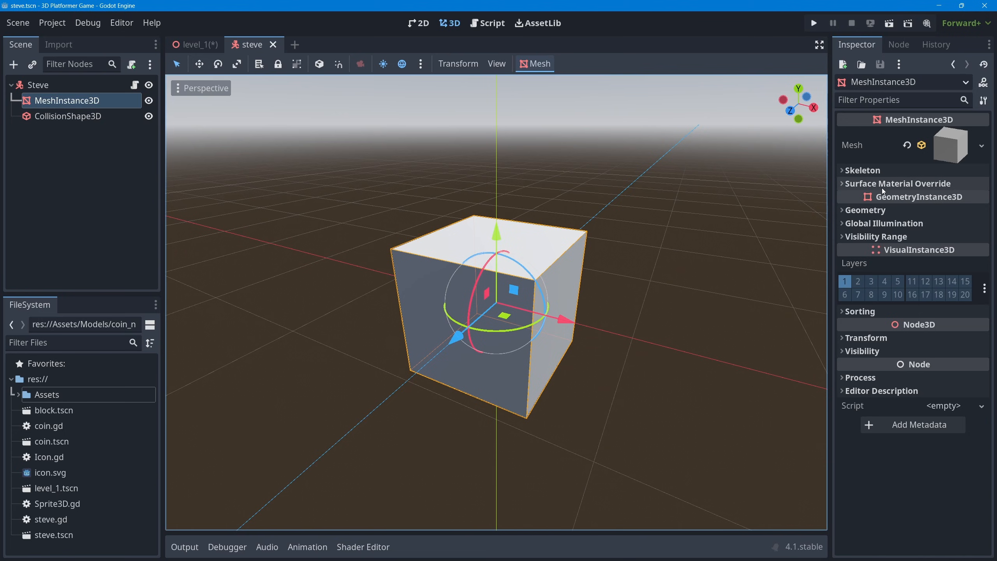
{"action": "left_click", "coordinate": [925, 184]}
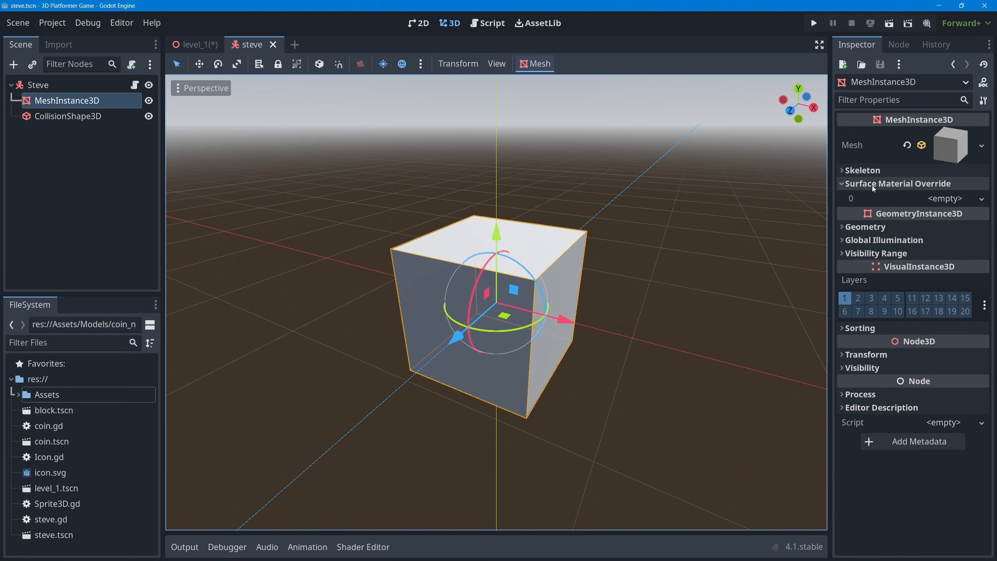
{"action": "left_click", "coordinate": [982, 199]}
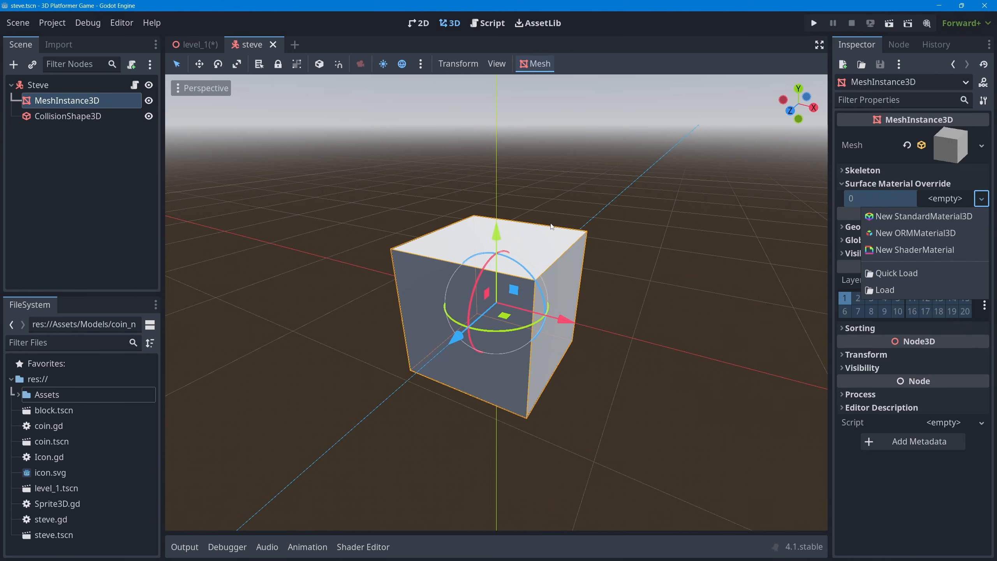
{"action": "left_click", "coordinate": [841, 183]}
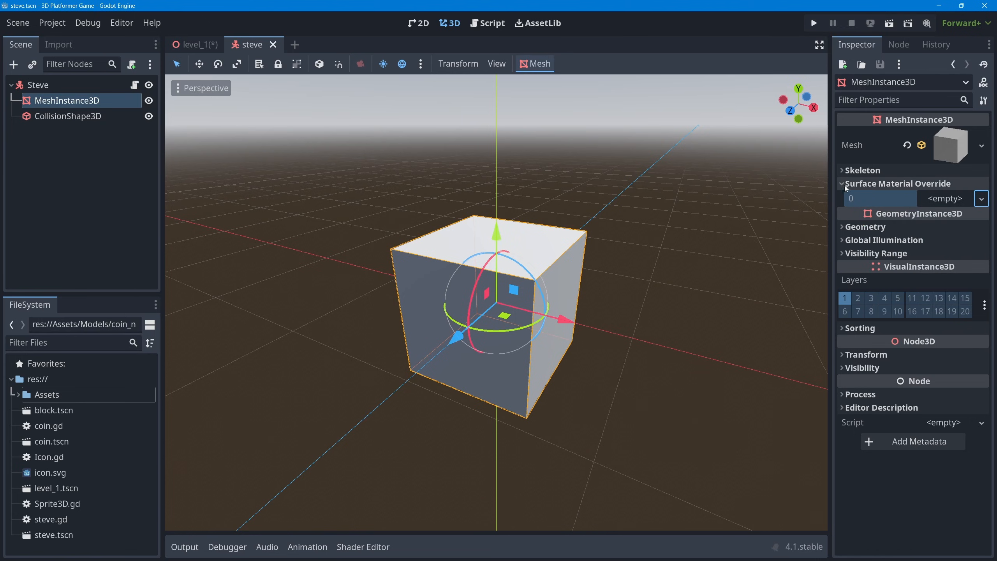
{"action": "left_click", "coordinate": [841, 184]}
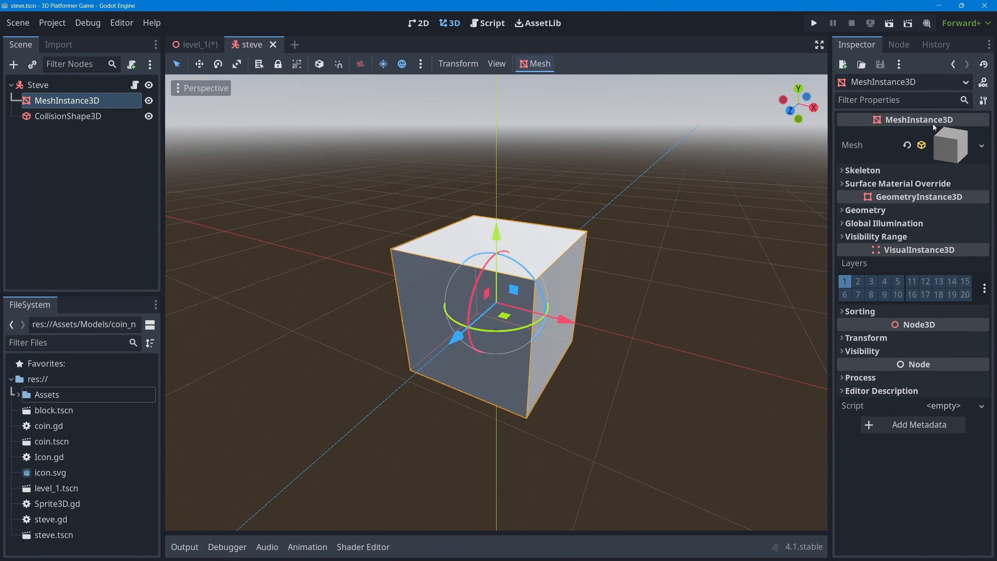
Assign a new StandardMaterial3D to the Material property of Steve's box mesh and expand the material for editing
{"action": "left_click", "coordinate": [963, 143]}
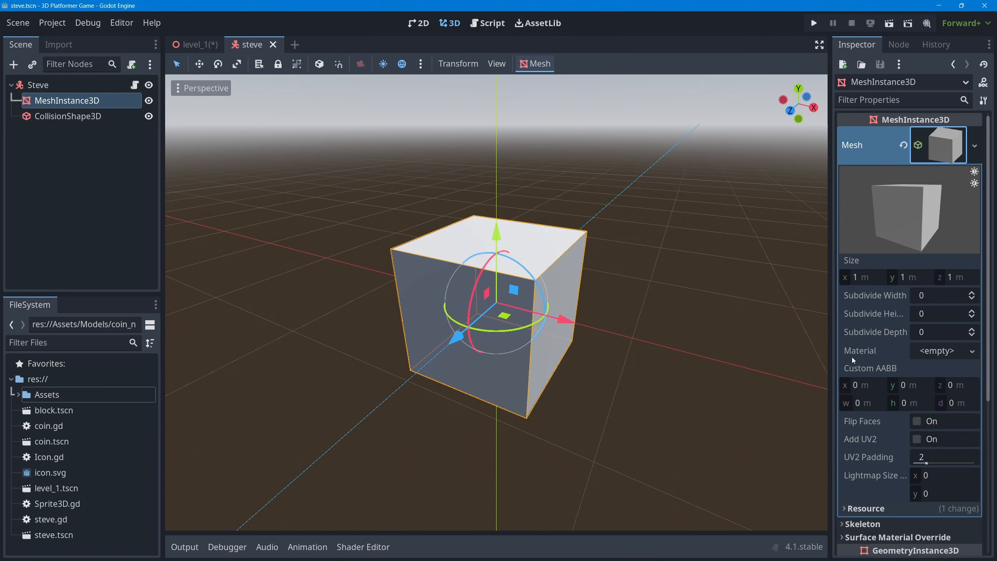
{"action": "left_click", "coordinate": [973, 352]}
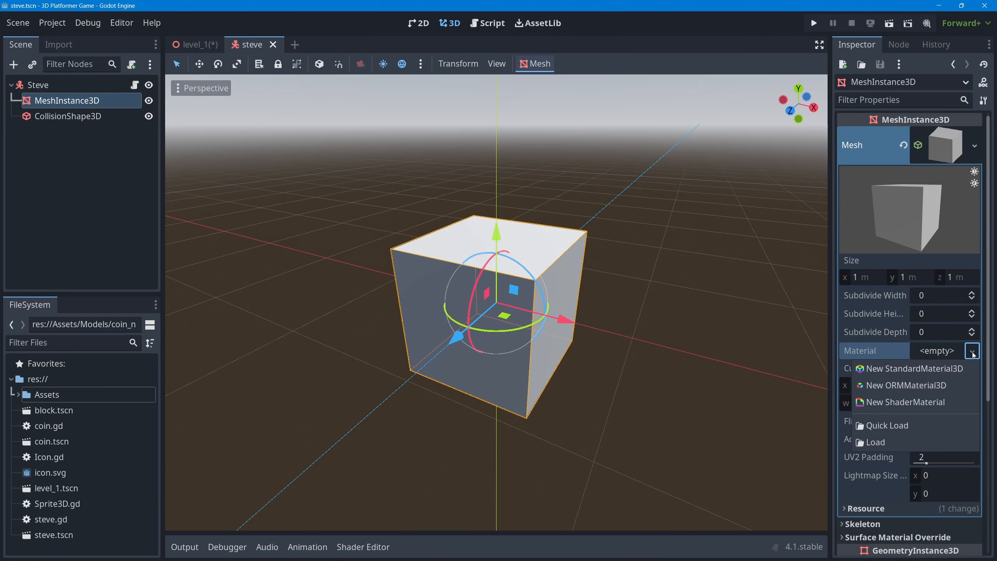
{"action": "left_click", "coordinate": [953, 369]}
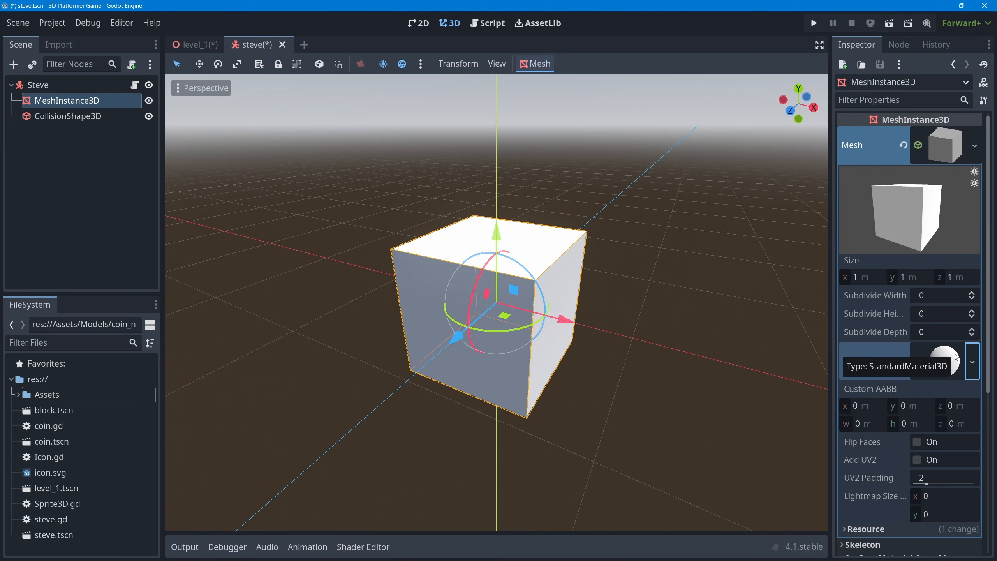
{"action": "left_click", "coordinate": [955, 358]}
{"action": "scroll", "coordinate": [925, 336], "scroll_direction": "down", "scroll_amount": 3}
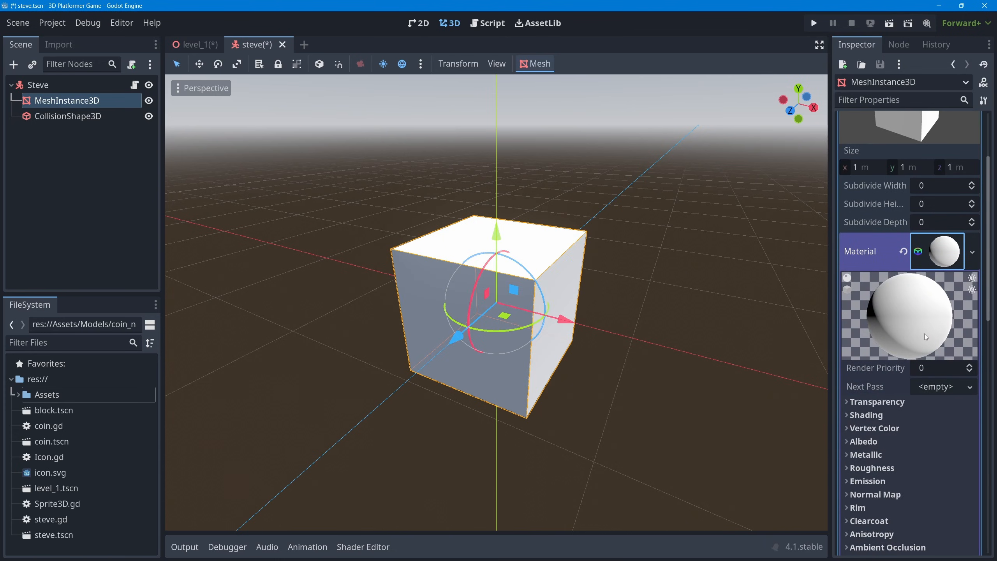
{"action": "scroll", "coordinate": [928, 327], "scroll_direction": "down", "scroll_amount": 2}
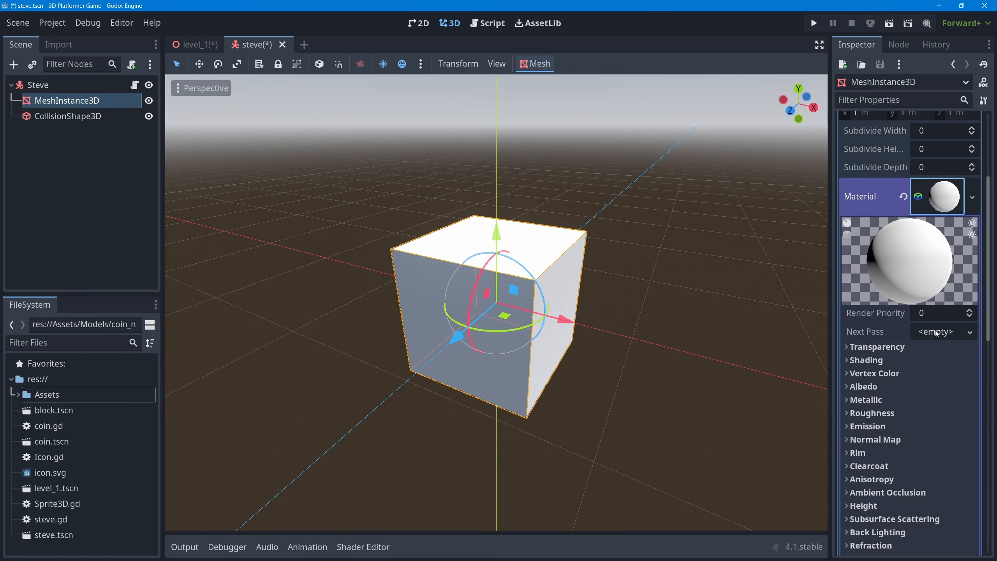
Set the albedo color of Steve's material to green, hex 6ce800, using HSV values of 92, 100 and 91
{"action": "left_click", "coordinate": [848, 387]}
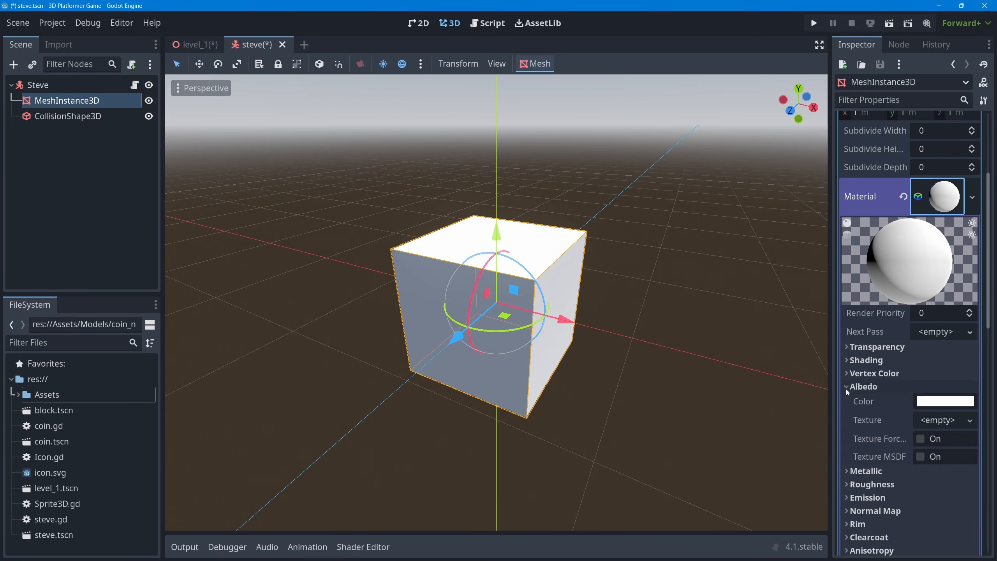
{"action": "left_click", "coordinate": [954, 401]}
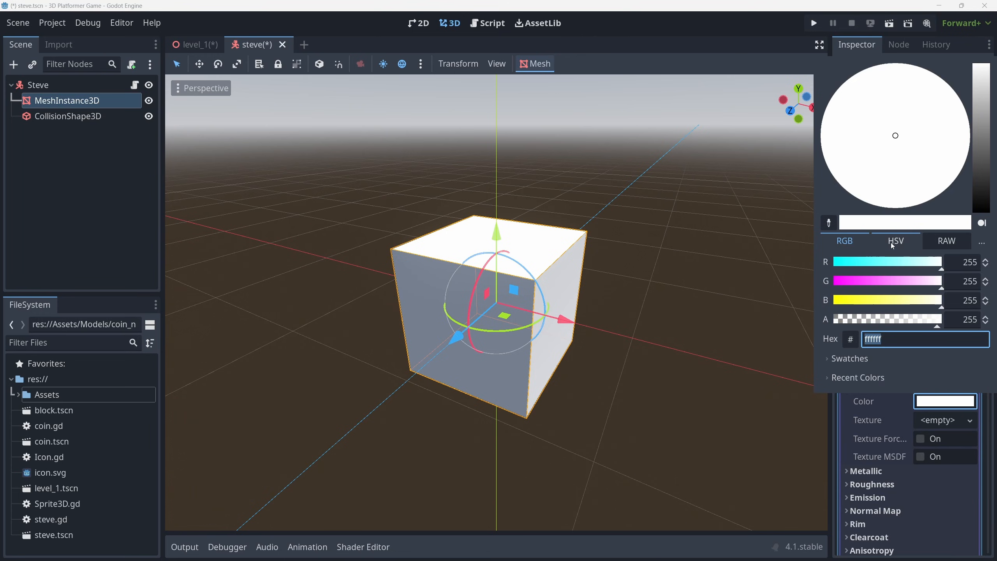
{"action": "left_click", "coordinate": [893, 242]}
{"action": "left_click_drag", "start_coordinate": [844, 271], "coordinate": [874, 270]}
{"action": "left_click", "coordinate": [941, 284]}
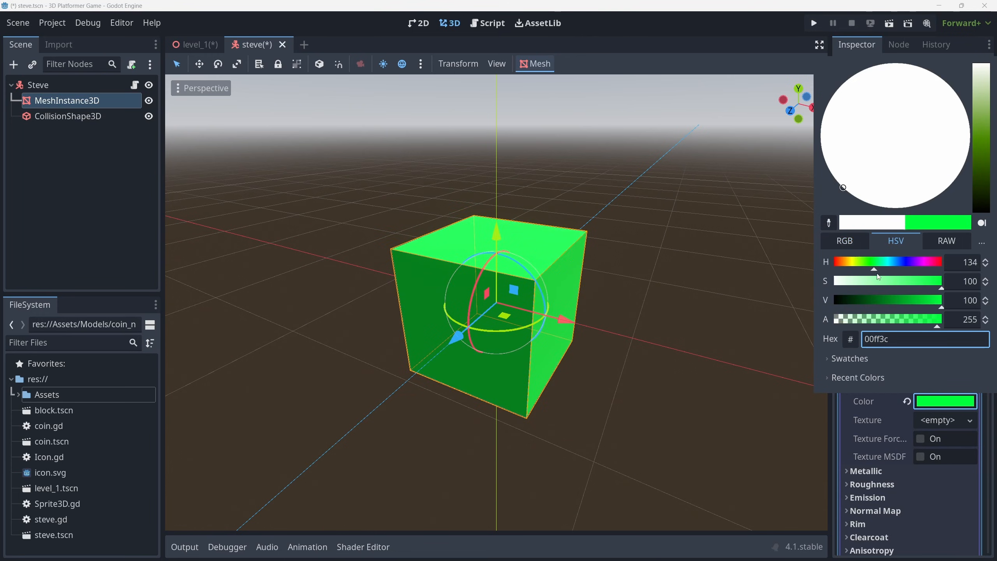
{"action": "left_click_drag", "start_coordinate": [869, 264], "coordinate": [864, 261]}
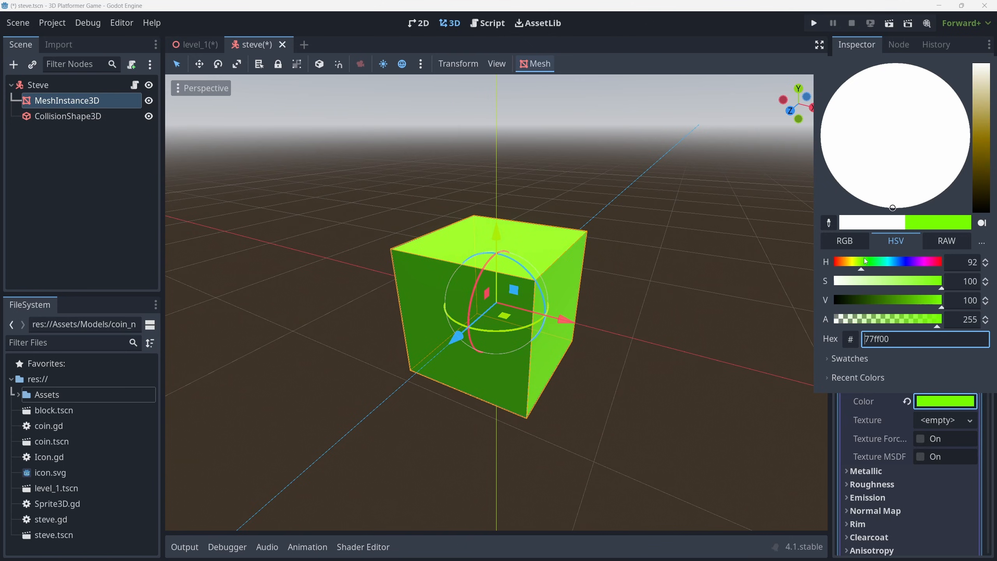
{"action": "left_click", "coordinate": [931, 305]}
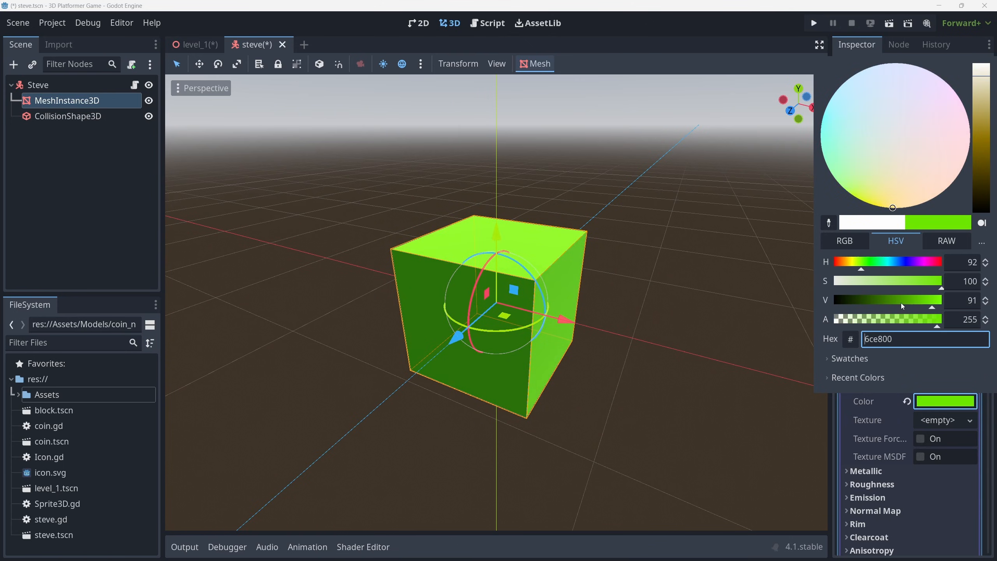
{"action": "left_click", "coordinate": [980, 467]}
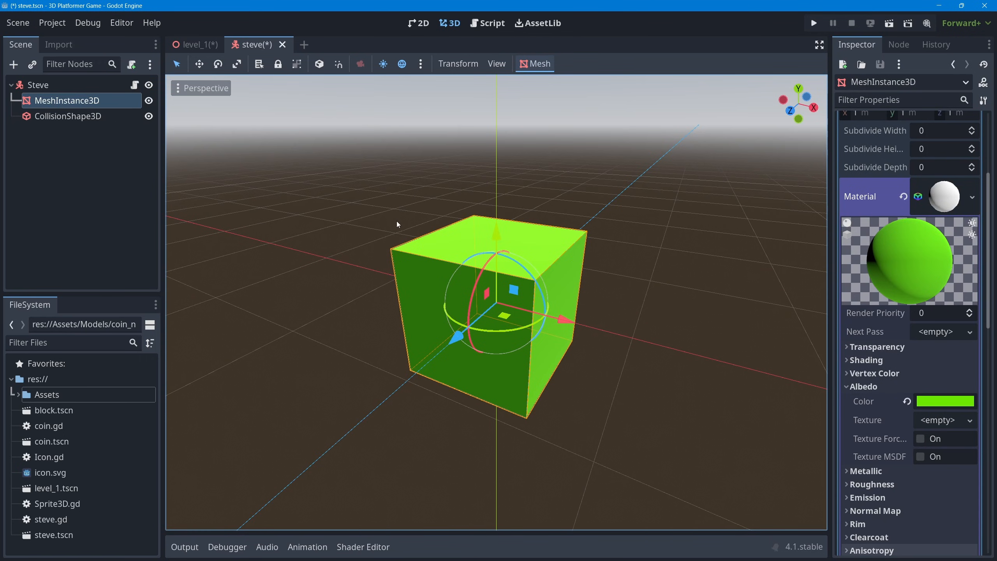
Save the Steve scene and return to the level_1 scene to view the recolored character on the floor
{"action": "key", "text": "ctrl+s"}
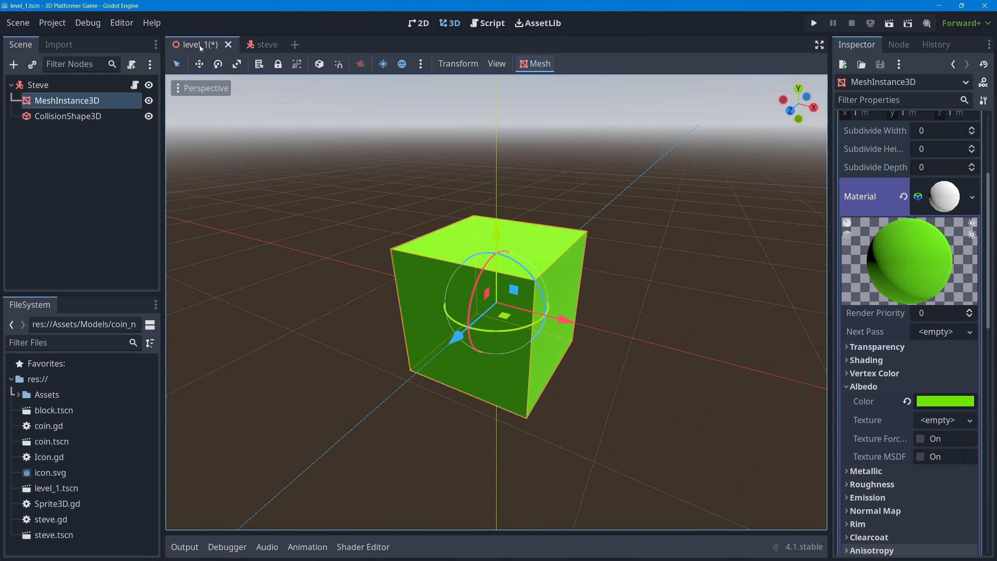
{"action": "left_click", "coordinate": [199, 45]}
{"action": "middle_click_drag", "start_coordinate": [447, 343], "coordinate": [489, 333]}
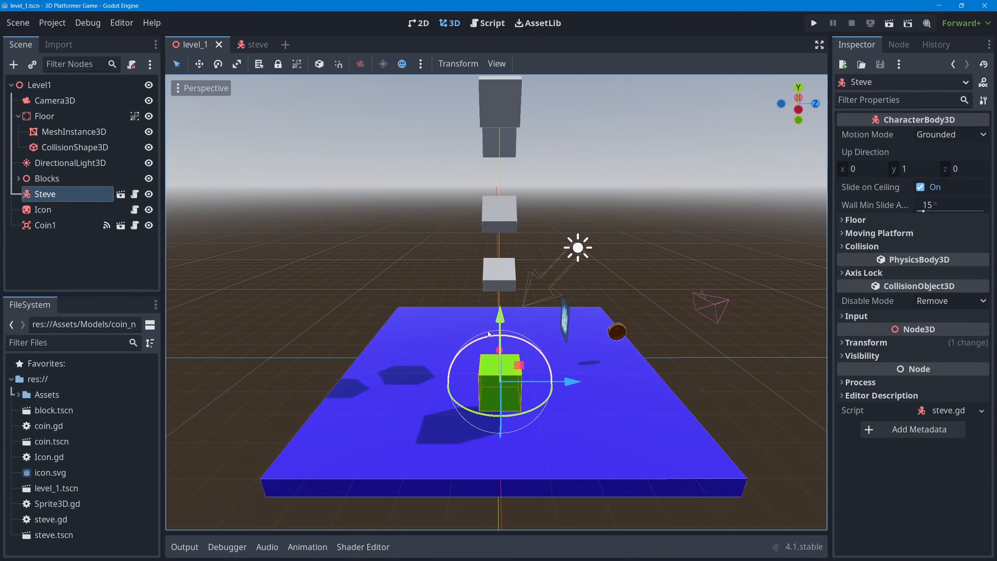
Open the block scene from Block2, select its MeshInstance3D node and show the box mesh's properties
{"action": "left_click", "coordinate": [502, 208]}
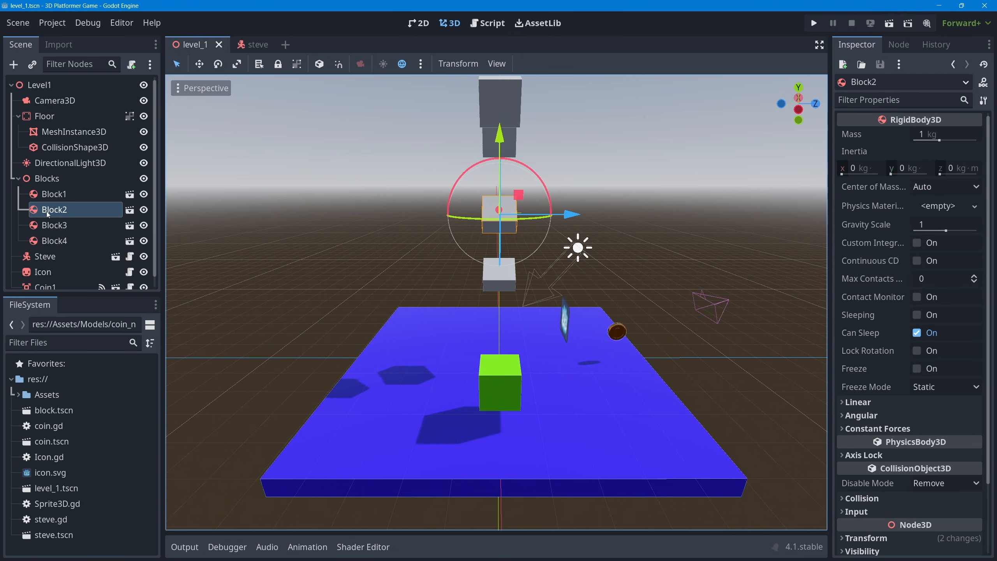
{"action": "left_click", "coordinate": [129, 211]}
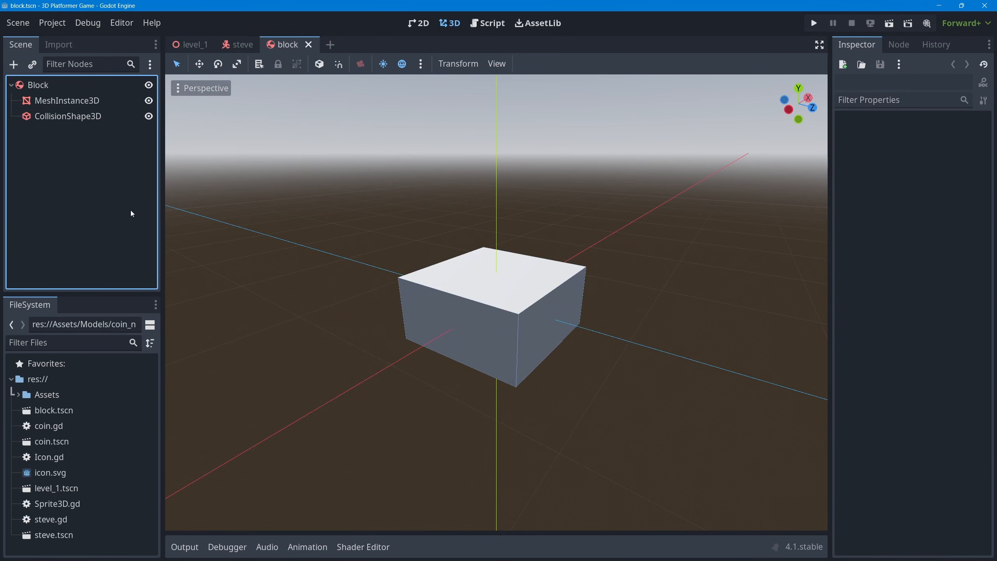
{"action": "left_click", "coordinate": [40, 101]}
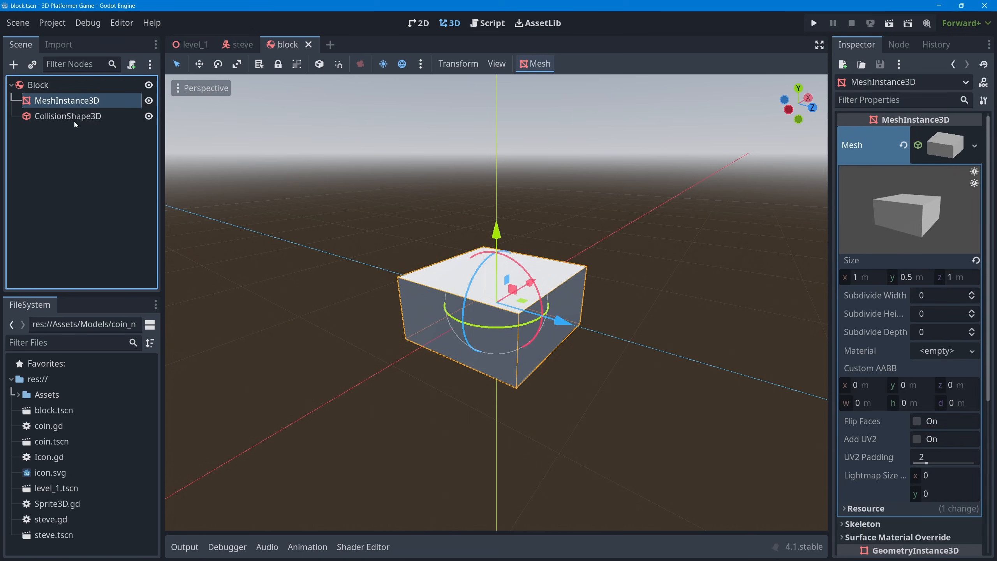
{"action": "left_click", "coordinate": [948, 143]}
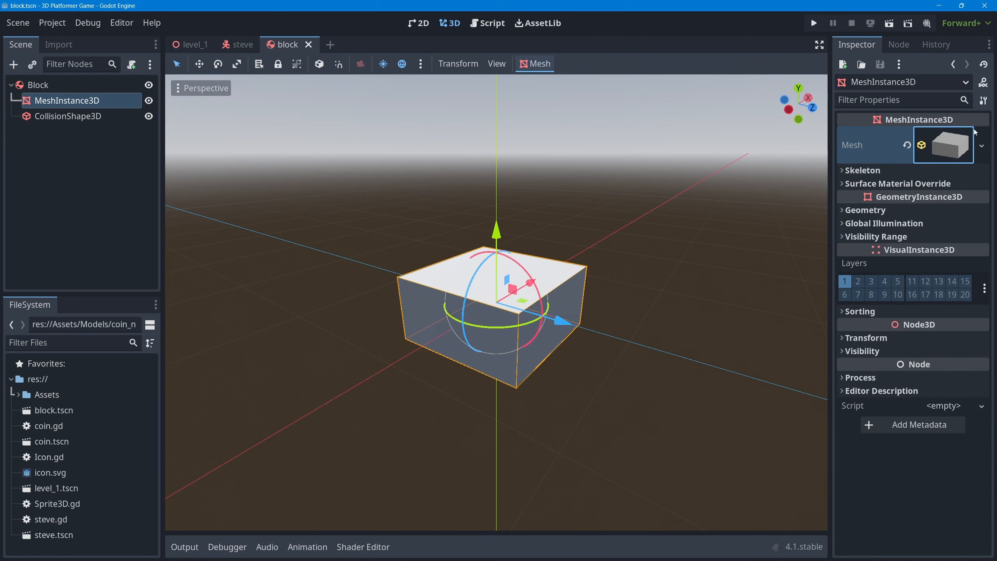
{"action": "left_click", "coordinate": [958, 143]}
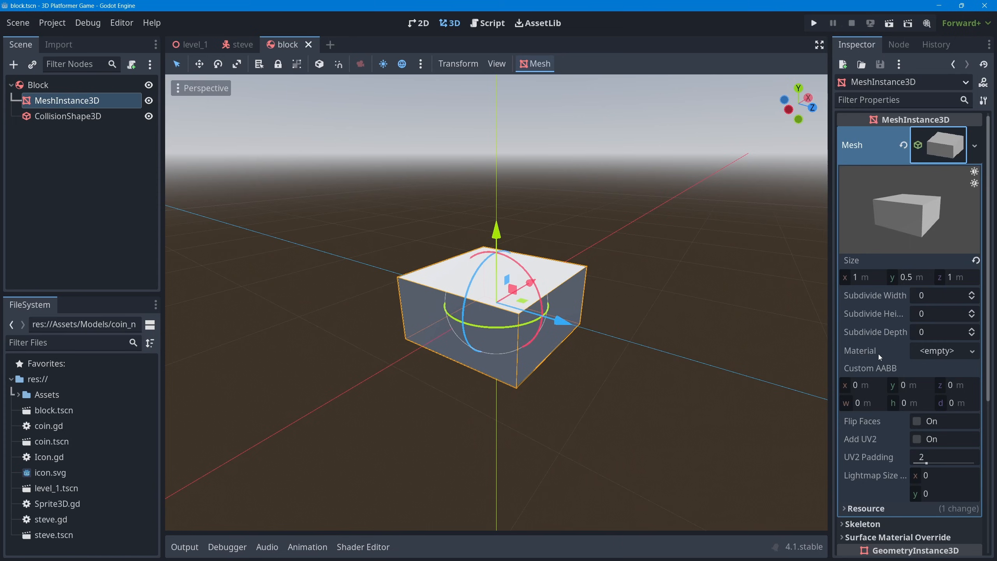
Assign a new StandardMaterial3D to the block's mesh and expand the material for editing
{"action": "left_click", "coordinate": [973, 350]}
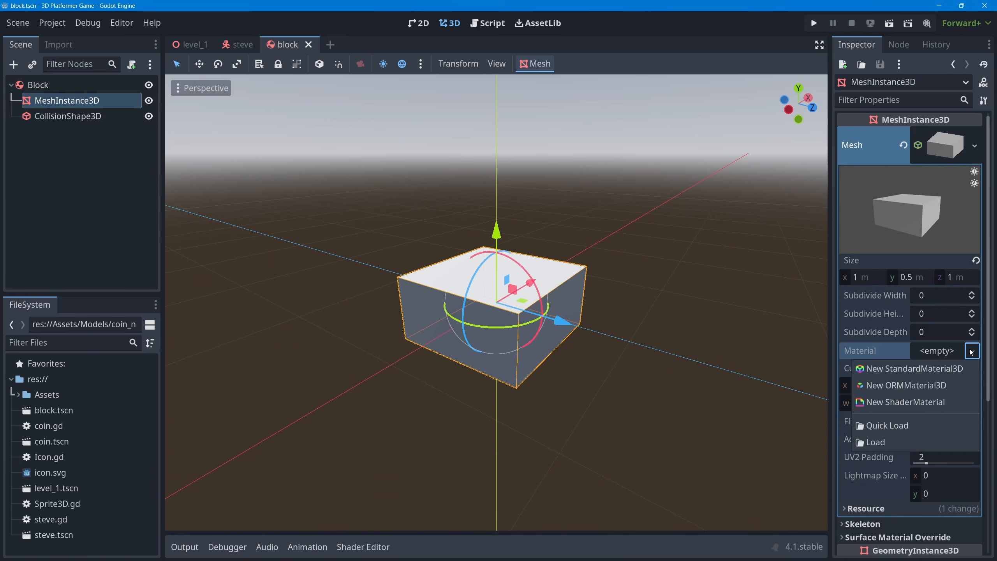
{"action": "left_click", "coordinate": [939, 371]}
{"action": "left_click", "coordinate": [941, 357]}
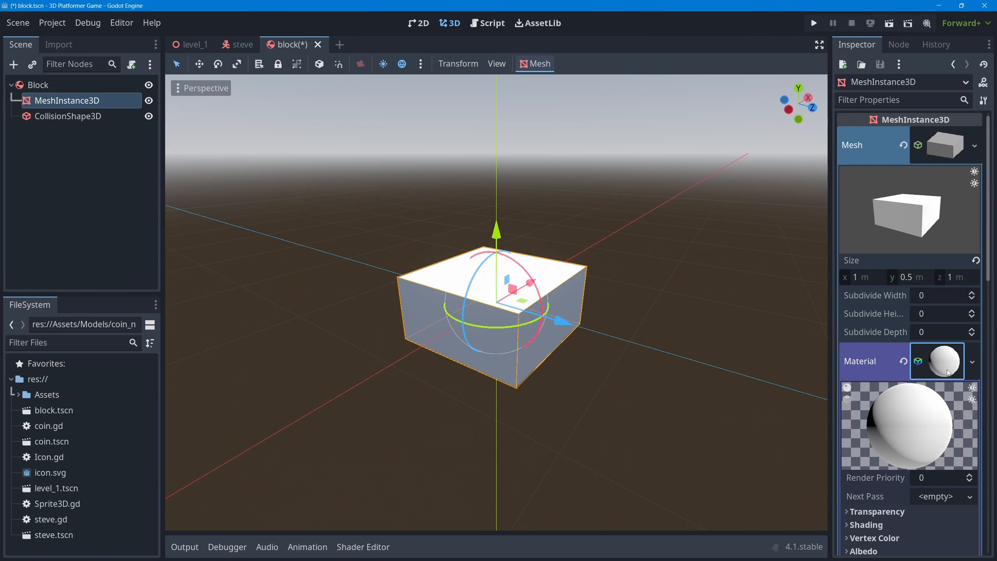
{"action": "scroll", "coordinate": [944, 395], "scroll_direction": "down", "scroll_amount": 6}
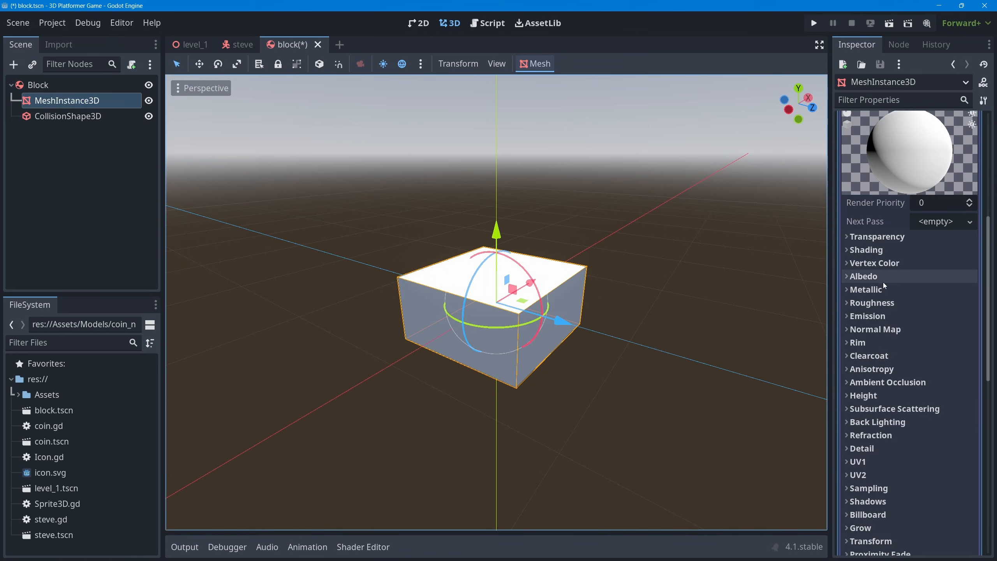
Set the albedo color of the block's material to a bright cyan using the HSV hue and saturation values
{"action": "left_click", "coordinate": [871, 276]}
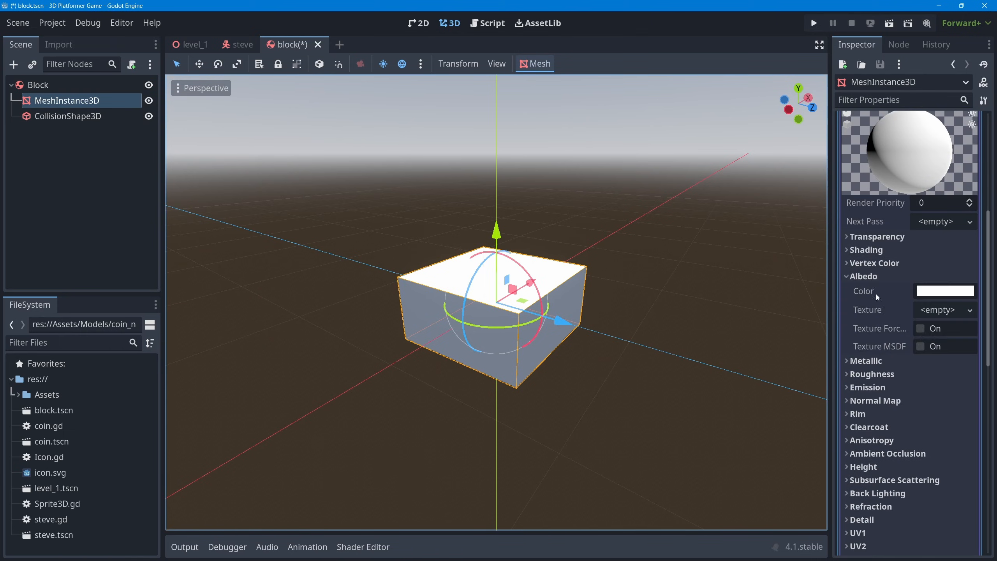
{"action": "left_click", "coordinate": [941, 291]}
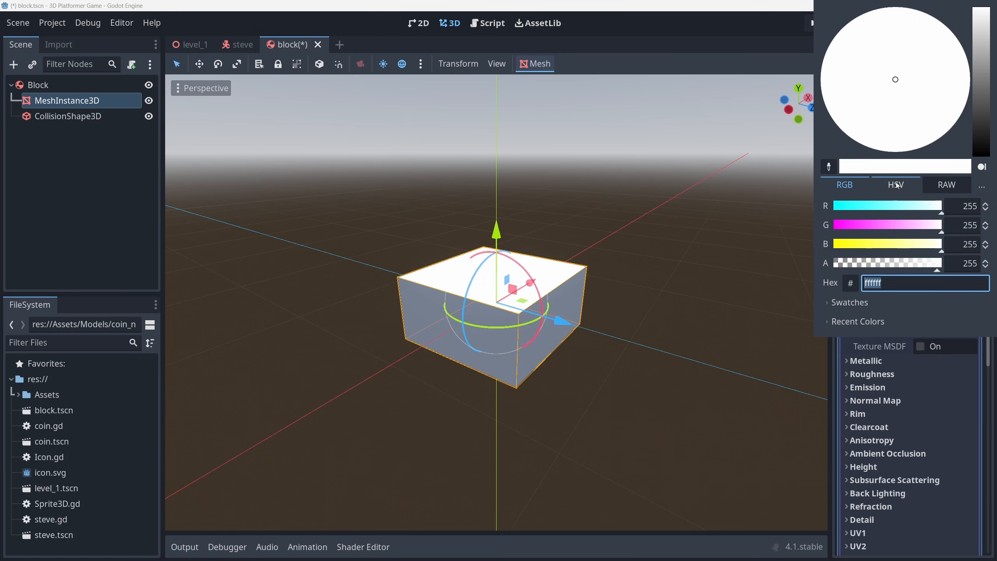
{"action": "left_click", "coordinate": [873, 190]}
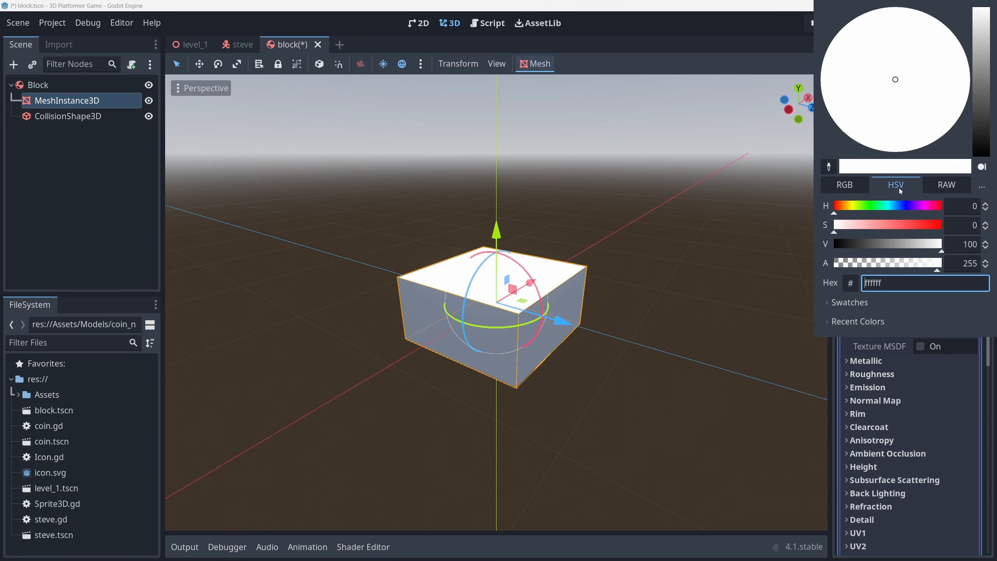
{"action": "left_click", "coordinate": [889, 206]}
{"action": "left_click", "coordinate": [910, 226]}
{"action": "left_click_drag", "start_coordinate": [910, 231], "coordinate": [931, 232]}
{"action": "key", "text": "Escape"}
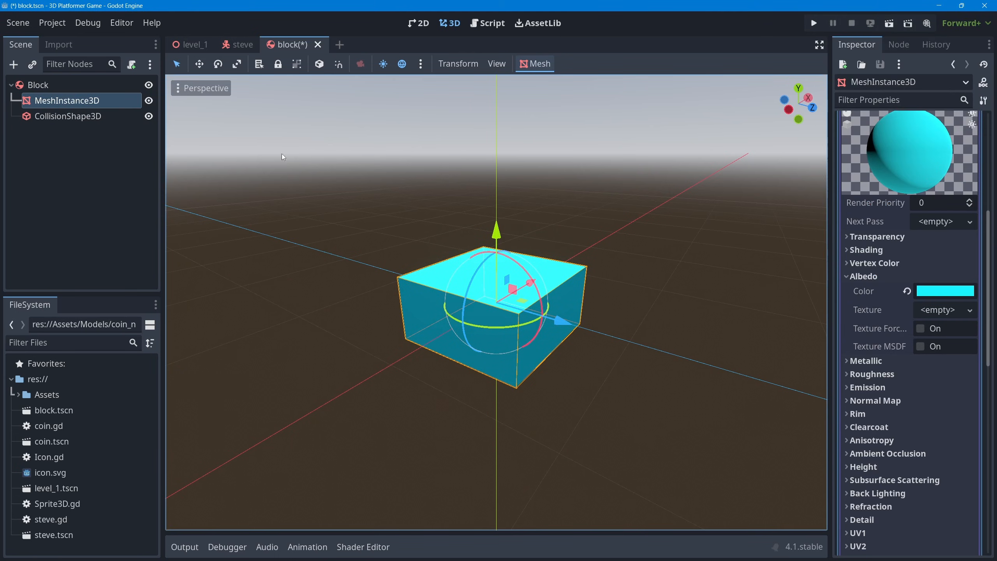
Save the block scene and return to the level_1 scene to view the recolored blocks from another side
{"action": "key", "text": "ctrl+s"}
{"action": "left_click", "coordinate": [192, 44]}
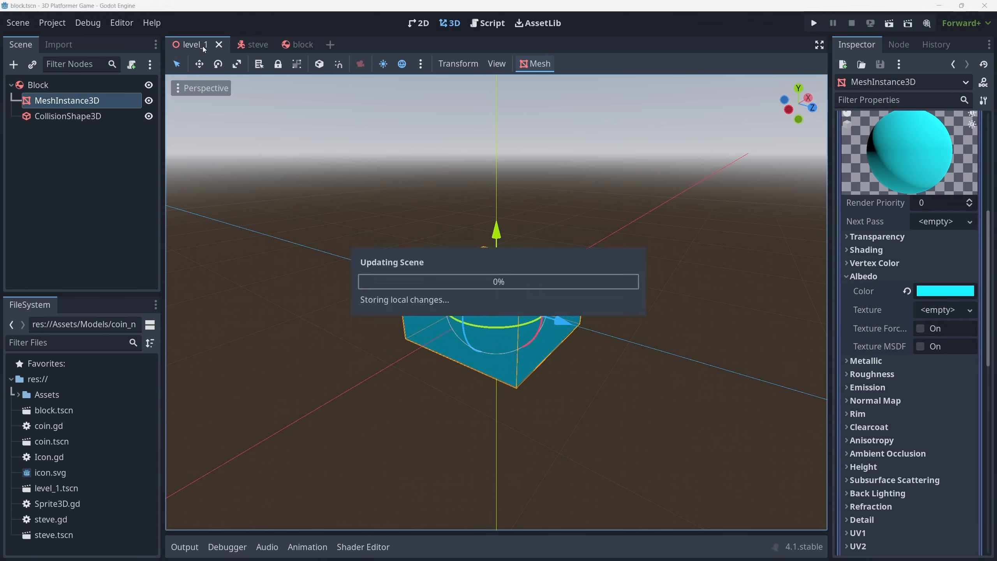
{"action": "middle_click_drag", "start_coordinate": [439, 250], "coordinate": [257, 235]}
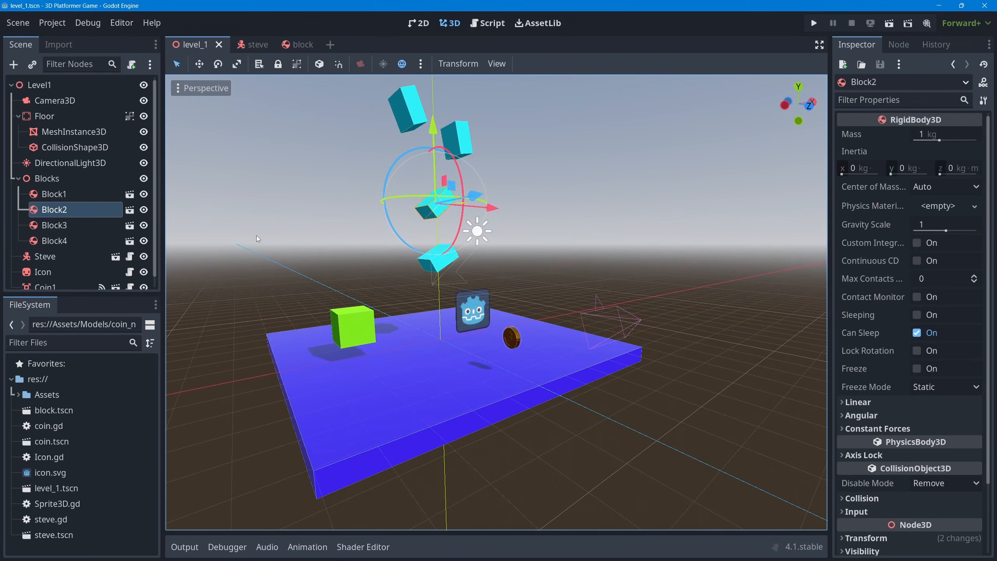
Delete the Icon sprite node from the level_1 scene and save the scene
{"action": "scroll", "coordinate": [256, 236], "scroll_direction": "up", "scroll_amount": 3}
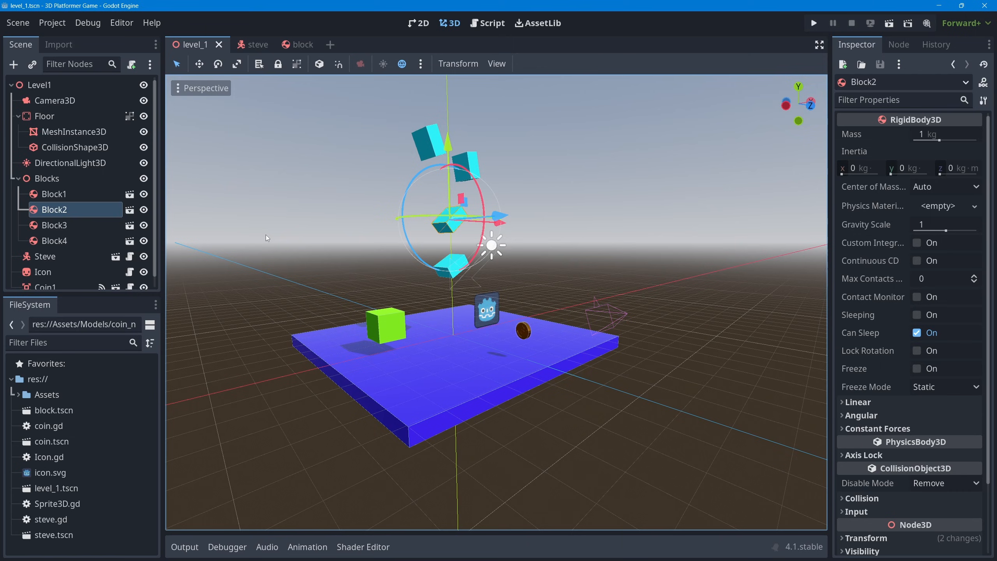
{"action": "scroll", "coordinate": [481, 321], "scroll_direction": "up", "scroll_amount": 4}
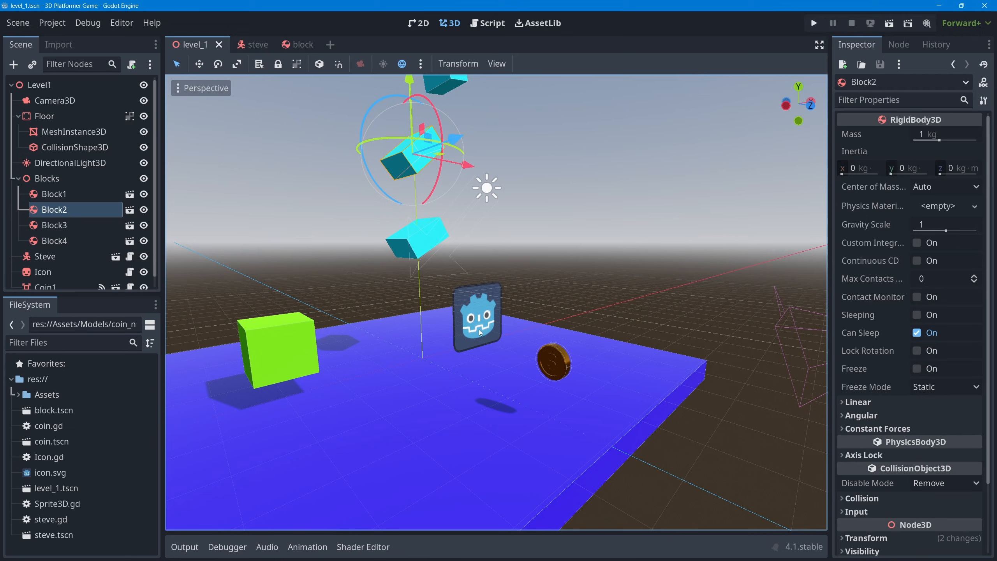
{"action": "left_click_drag", "start_coordinate": [54, 293], "coordinate": [55, 350]}
{"action": "left_click", "coordinate": [30, 273]}
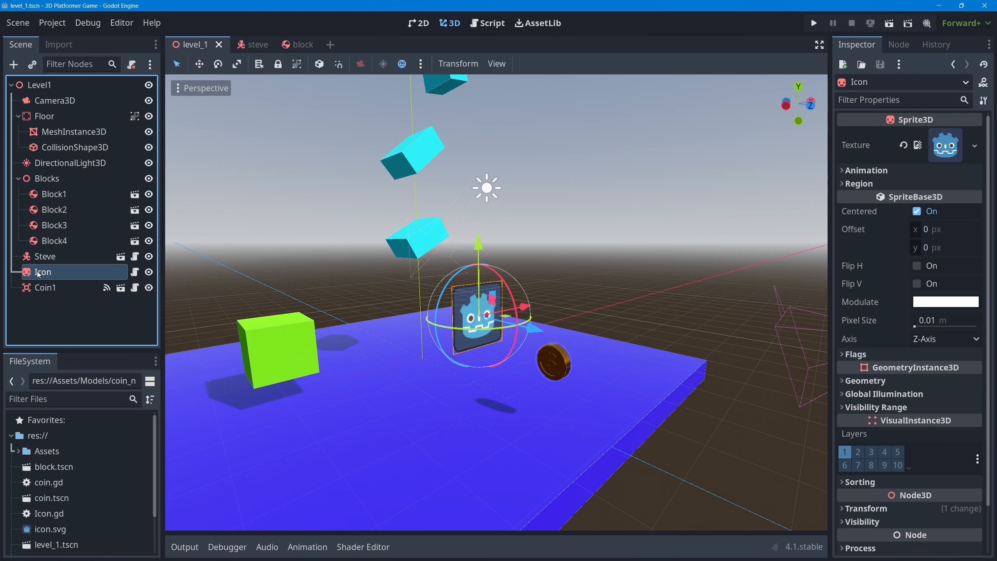
{"action": "right_click", "coordinate": [37, 272]}
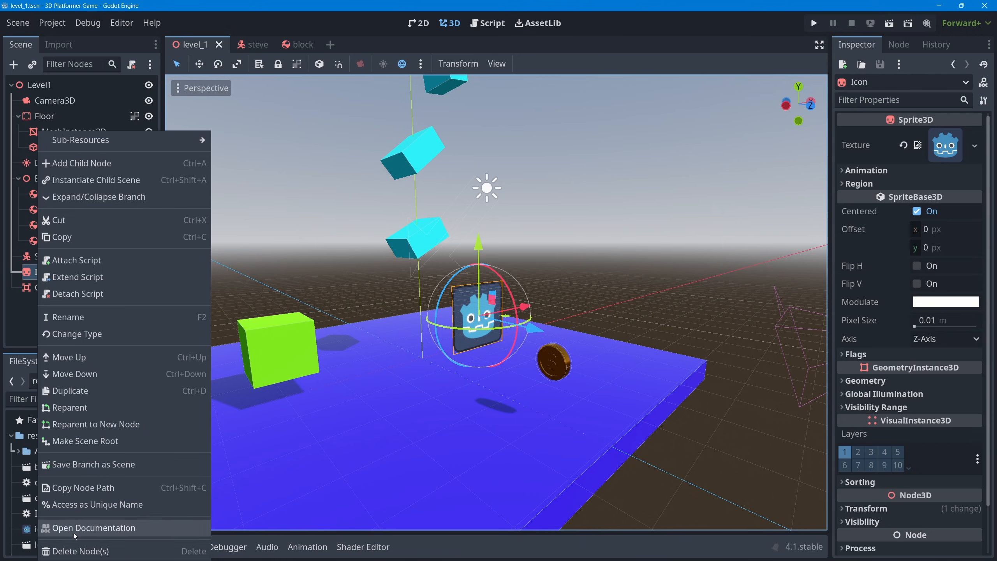
{"action": "left_click", "coordinate": [84, 551]}
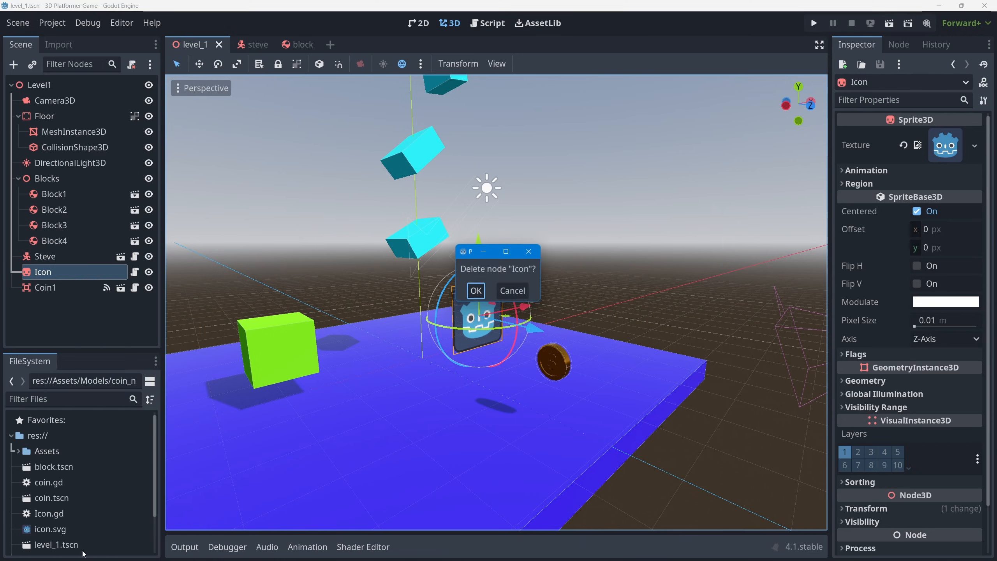
{"action": "left_click", "coordinate": [477, 291]}
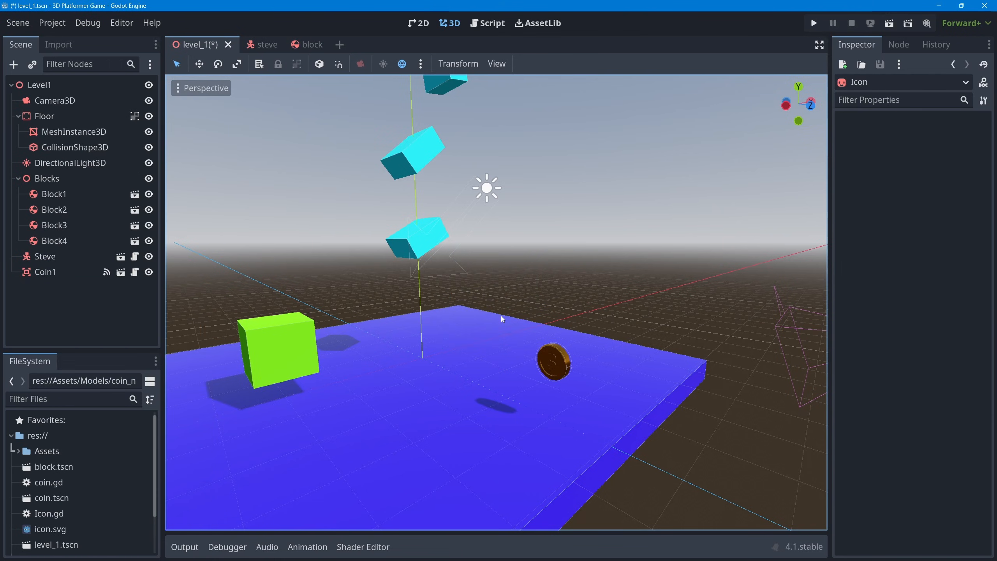
{"action": "key", "text": "ctrl+s"}
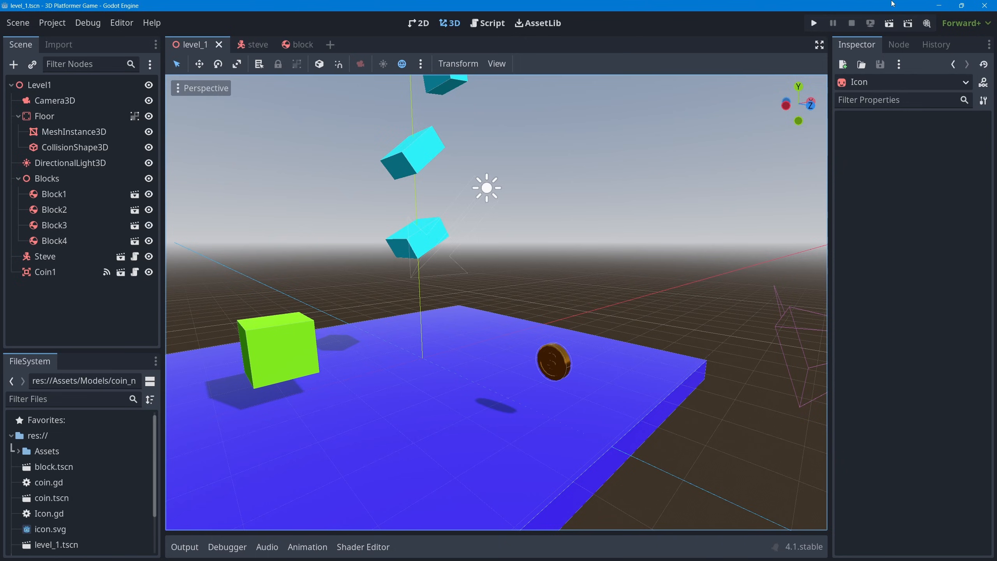
Run the current scene twice to check the level's colors and background while moving Steve, closing the game each time
{"action": "left_click", "coordinate": [889, 23]}
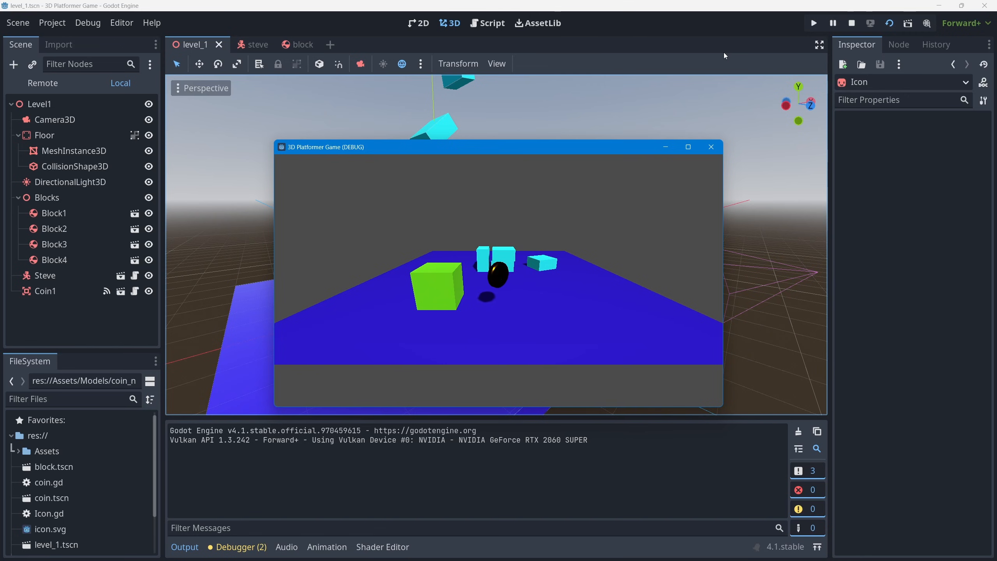
{"action": "key", "text": "Right"}
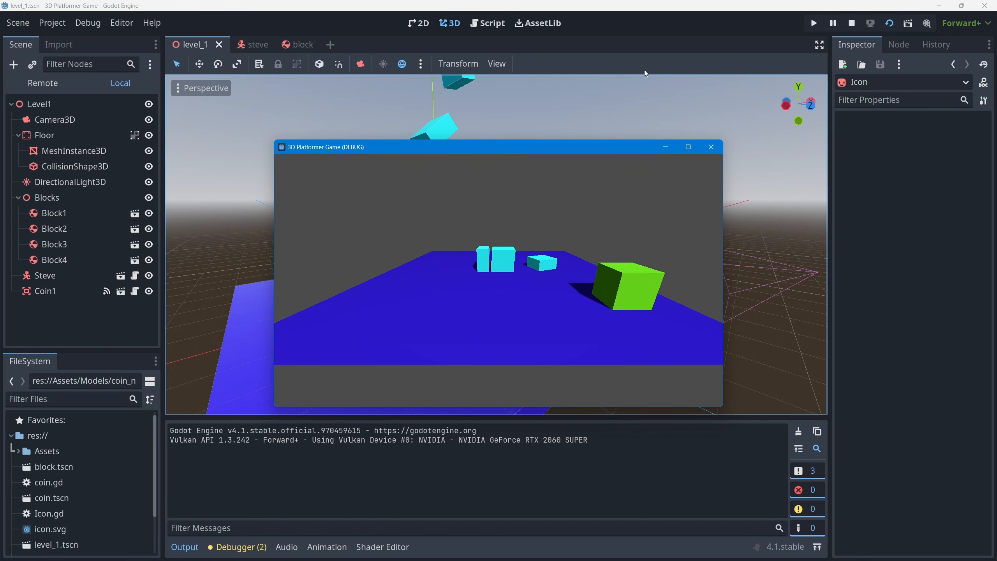
{"action": "left_click", "coordinate": [710, 147]}
{"action": "left_click", "coordinate": [890, 23]}
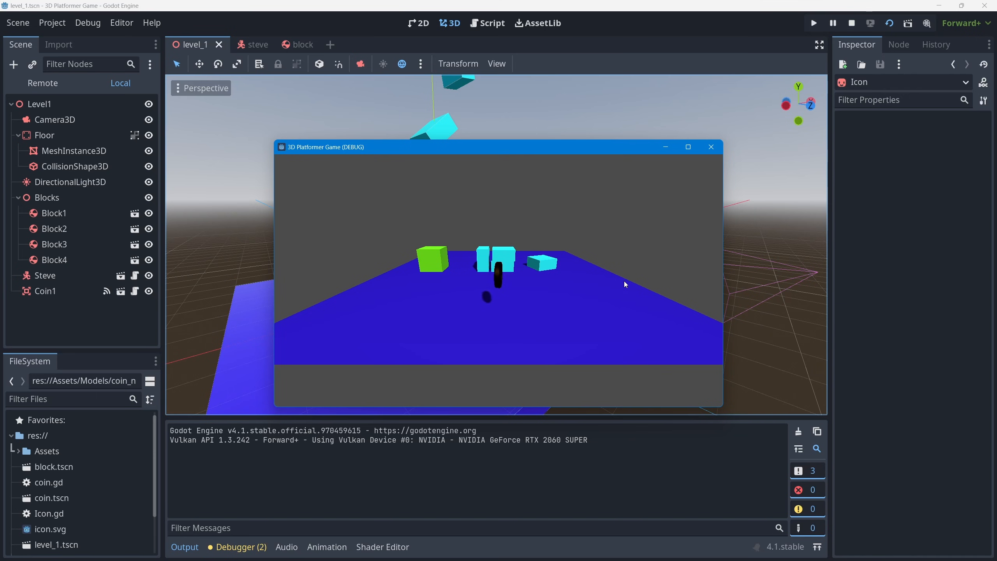
{"action": "left_click", "coordinate": [716, 143]}
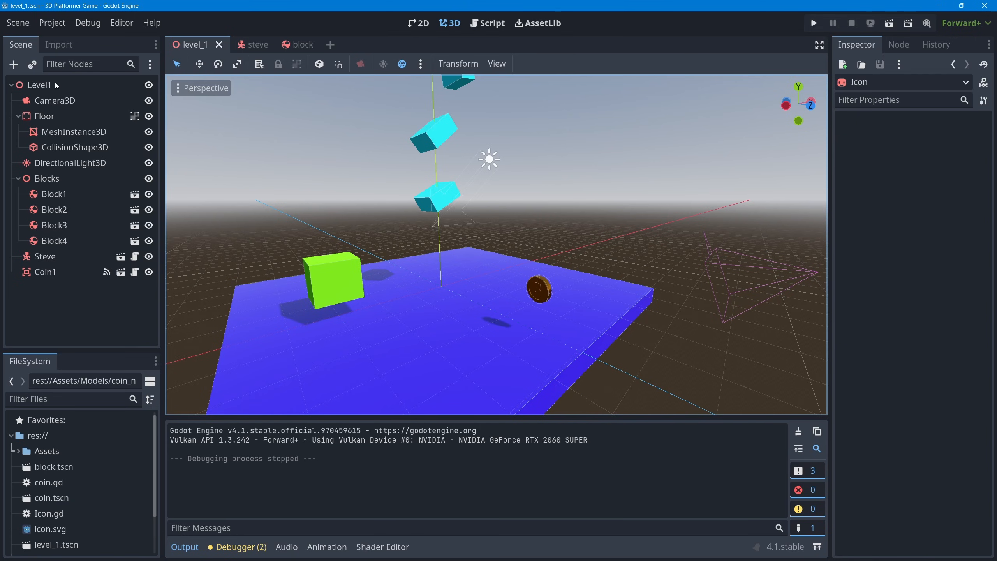
Add a WorldEnvironment node as a child of Level1 and collapse the Blocks and Floor branches
{"action": "left_click", "coordinate": [41, 85]}
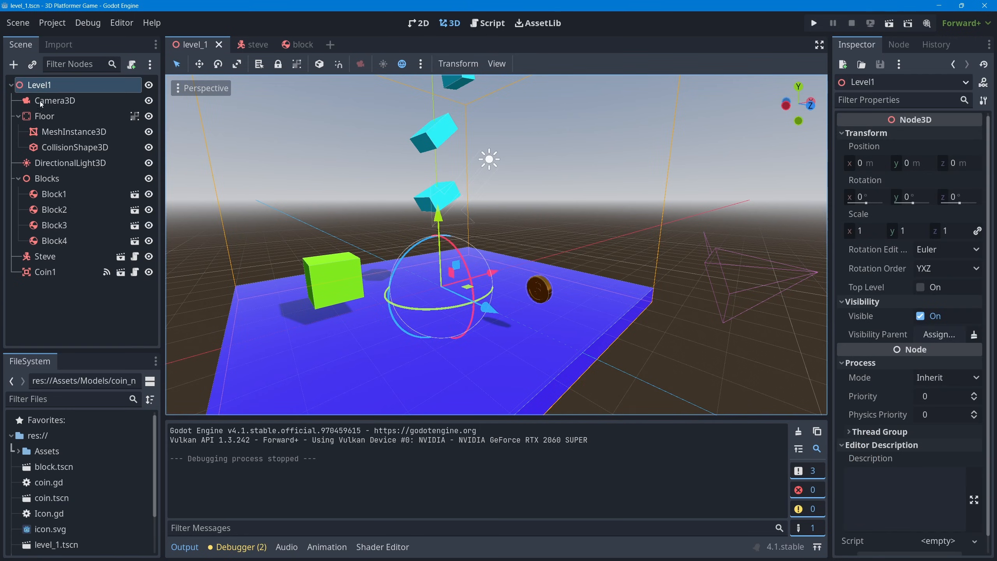
{"action": "left_click", "coordinate": [13, 65]}
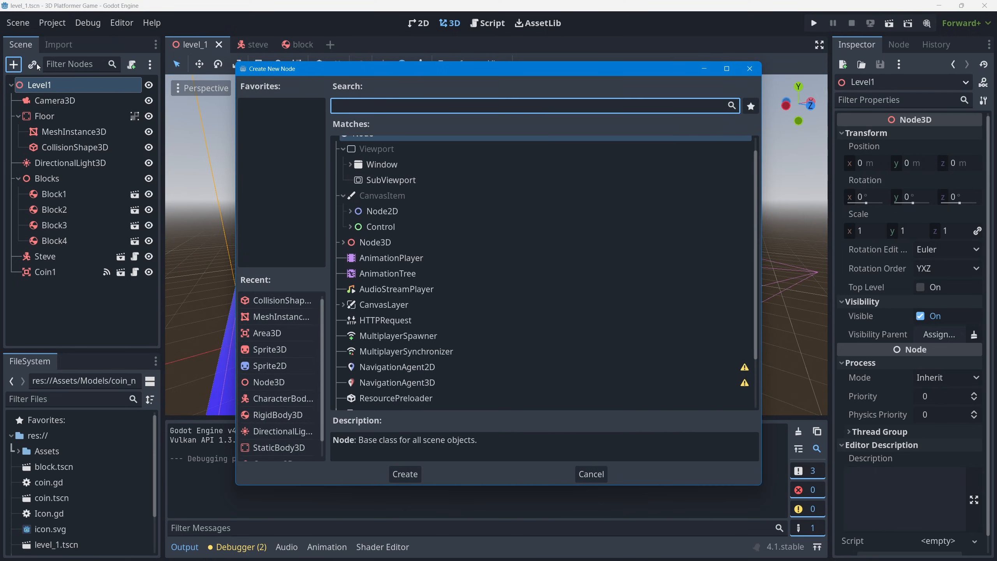
{"action": "type", "text": "world"}
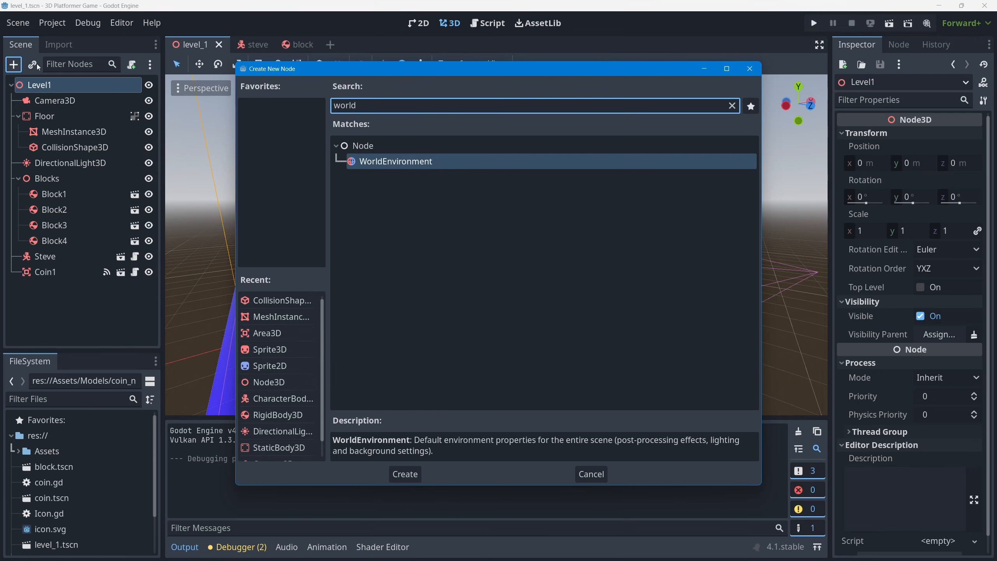
{"action": "double_click", "coordinate": [399, 162]}
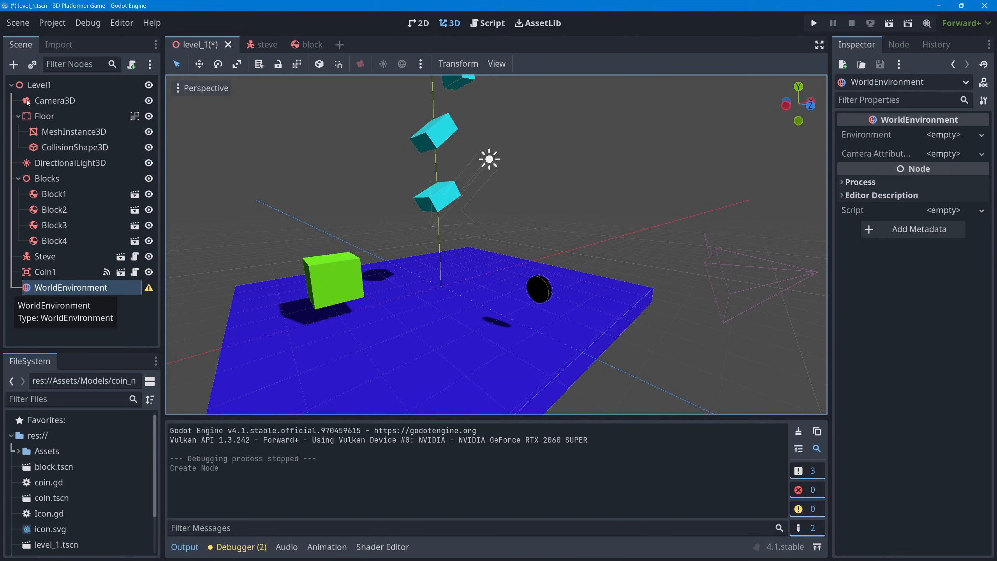
{"action": "left_click", "coordinate": [18, 179]}
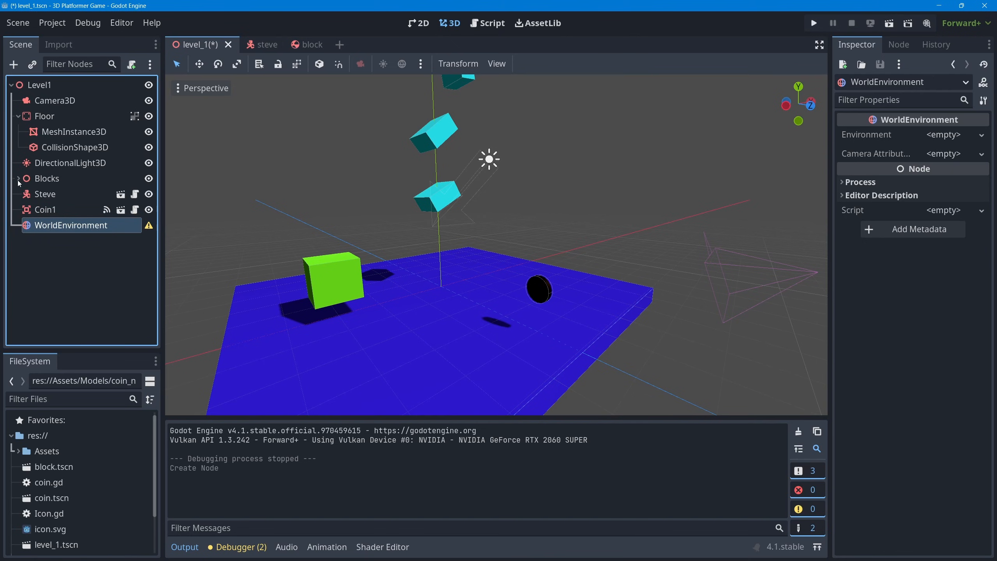
{"action": "left_click", "coordinate": [17, 116]}
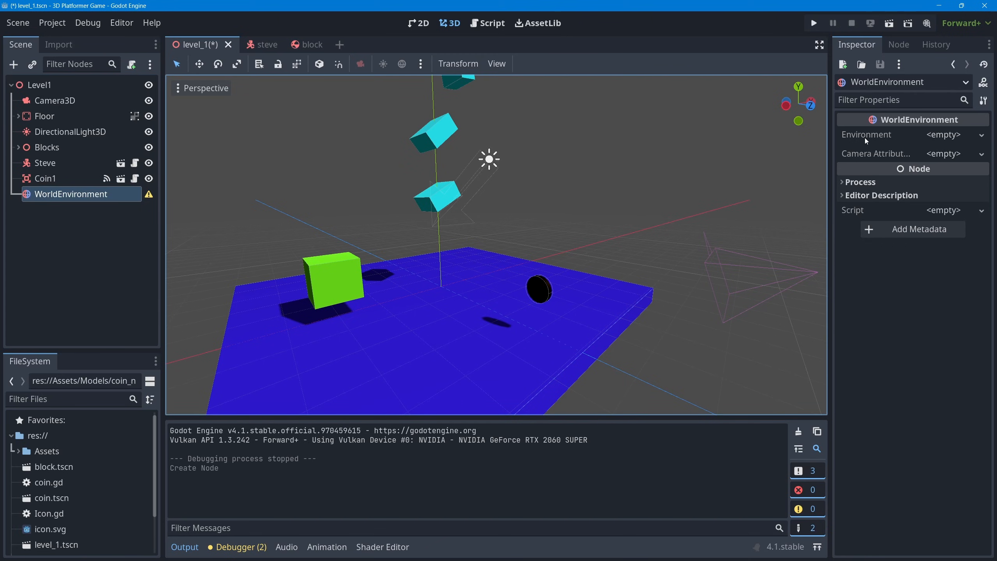
Assign a new Environment resource to the WorldEnvironment node and expand its settings in a widened Inspector
{"action": "left_click", "coordinate": [982, 135]}
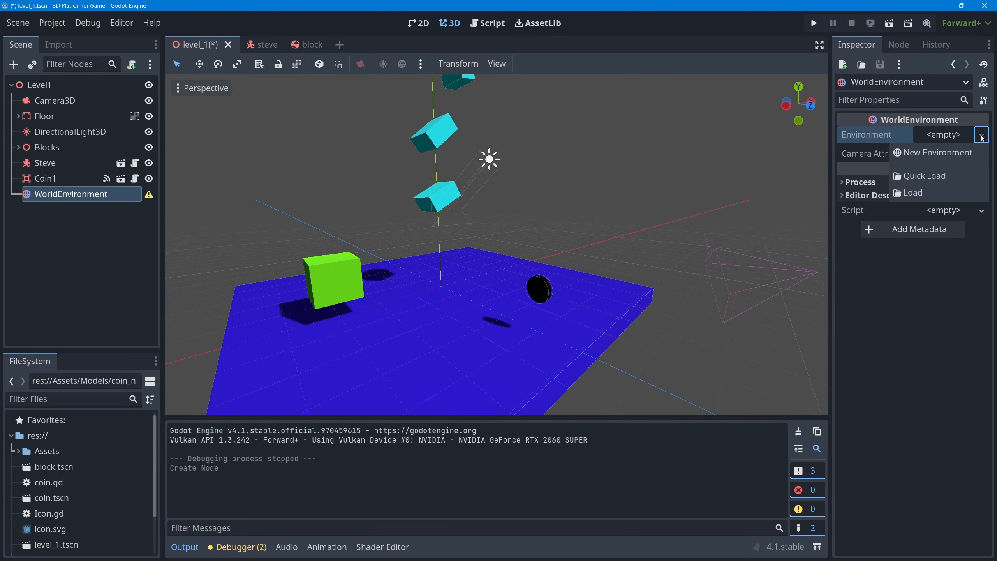
{"action": "left_click", "coordinate": [958, 152]}
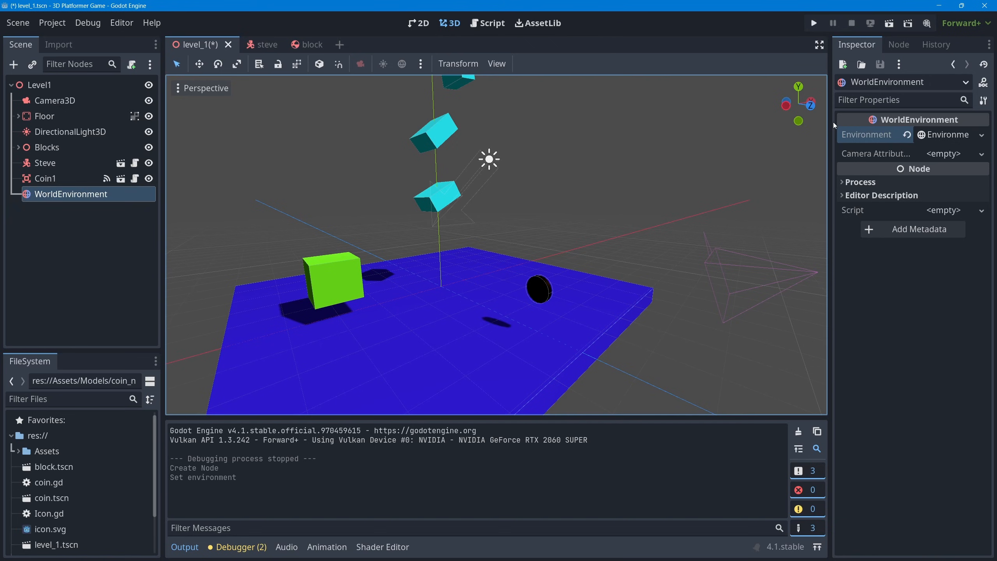
{"action": "left_click_drag", "start_coordinate": [829, 122], "coordinate": [796, 149]}
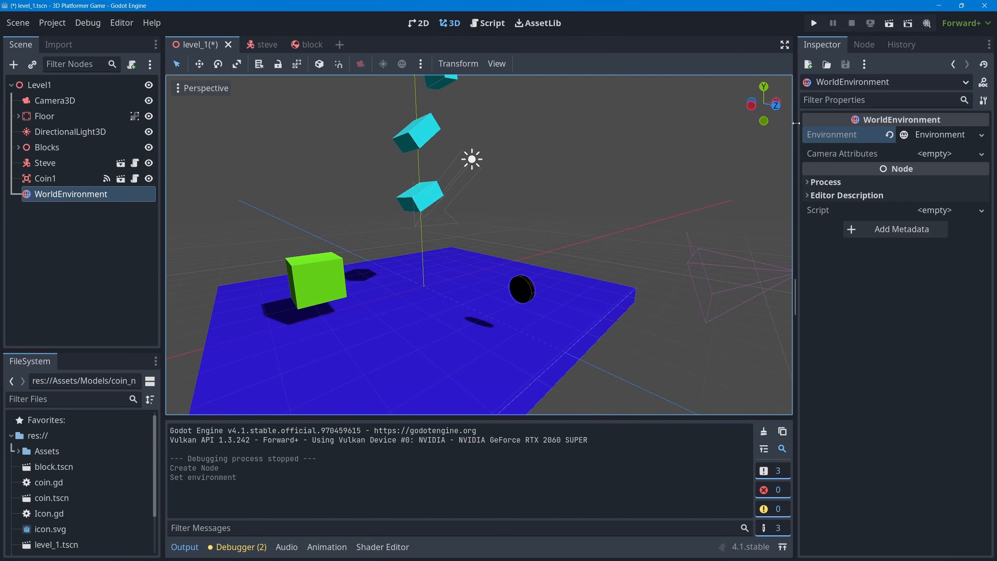
{"action": "left_click", "coordinate": [947, 136]}
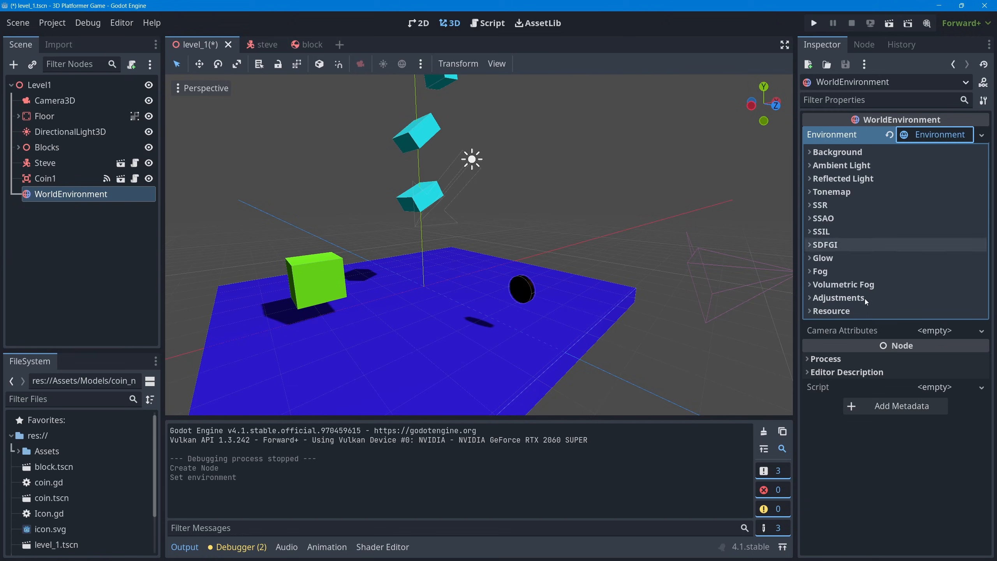
Set the environment's background mode to Sky
{"action": "left_click", "coordinate": [807, 151]}
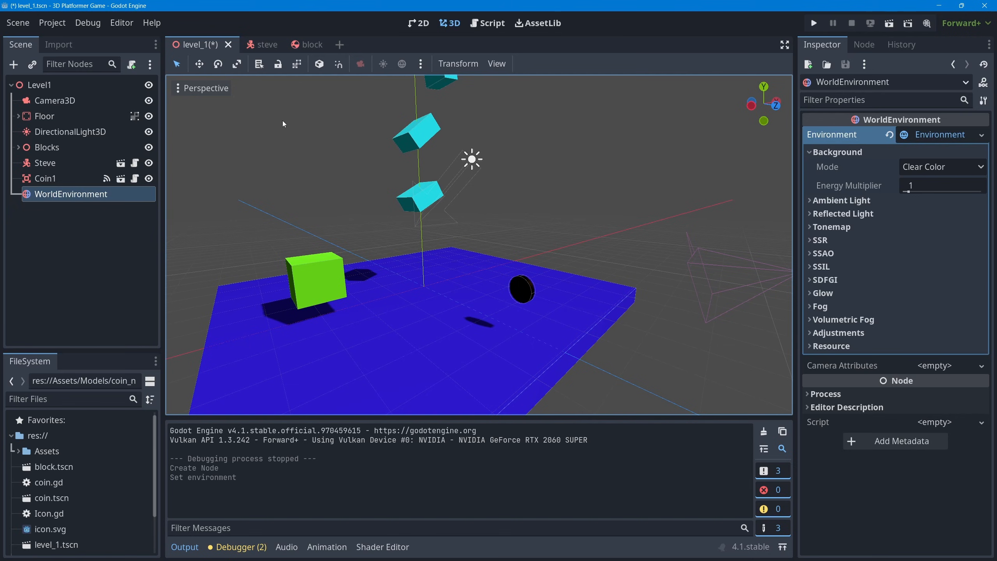
{"action": "left_click", "coordinate": [982, 169]}
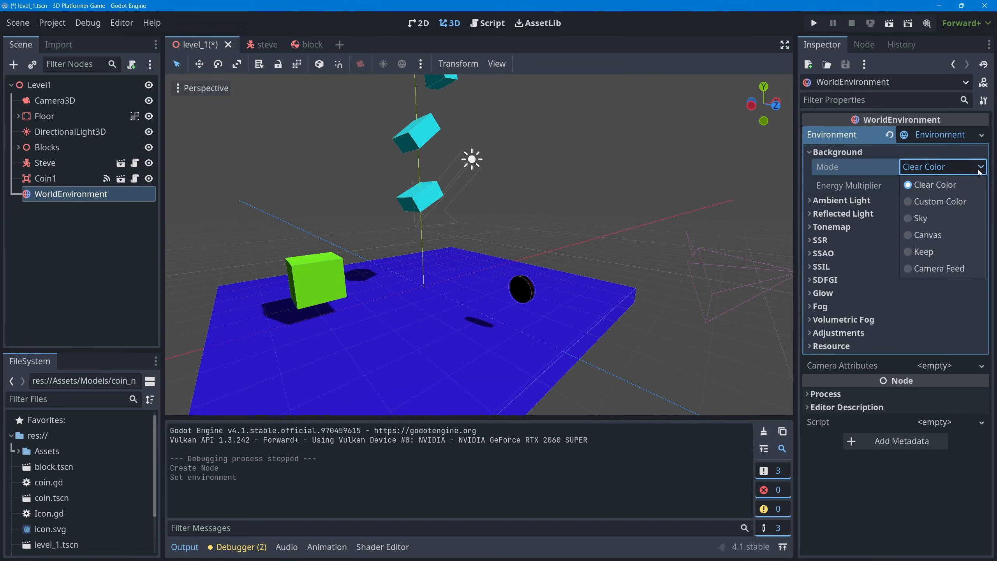
{"action": "left_click", "coordinate": [910, 219]}
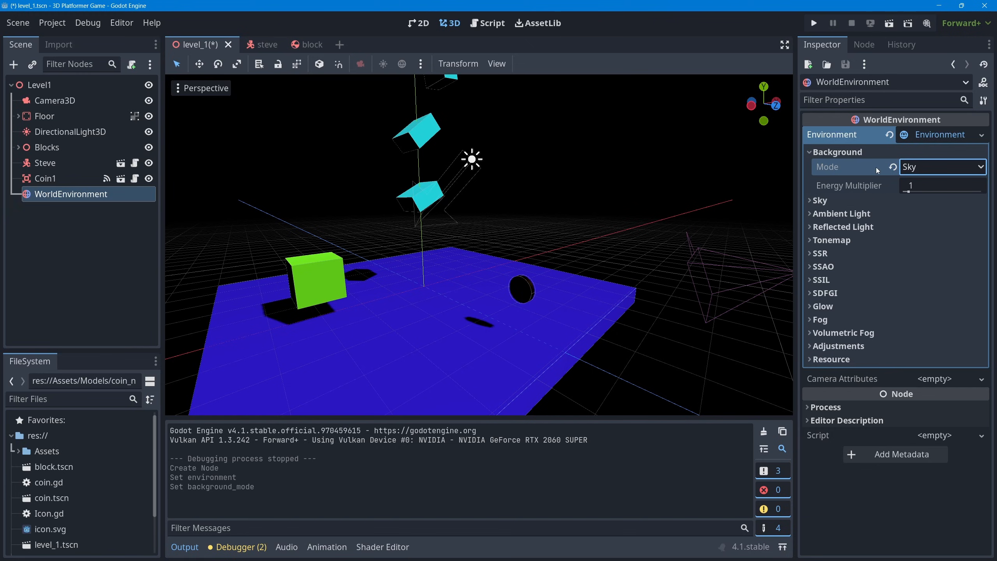
Create a new Sky resource for the environment's Sky property and expand it for editing
{"action": "left_click", "coordinate": [820, 200]}
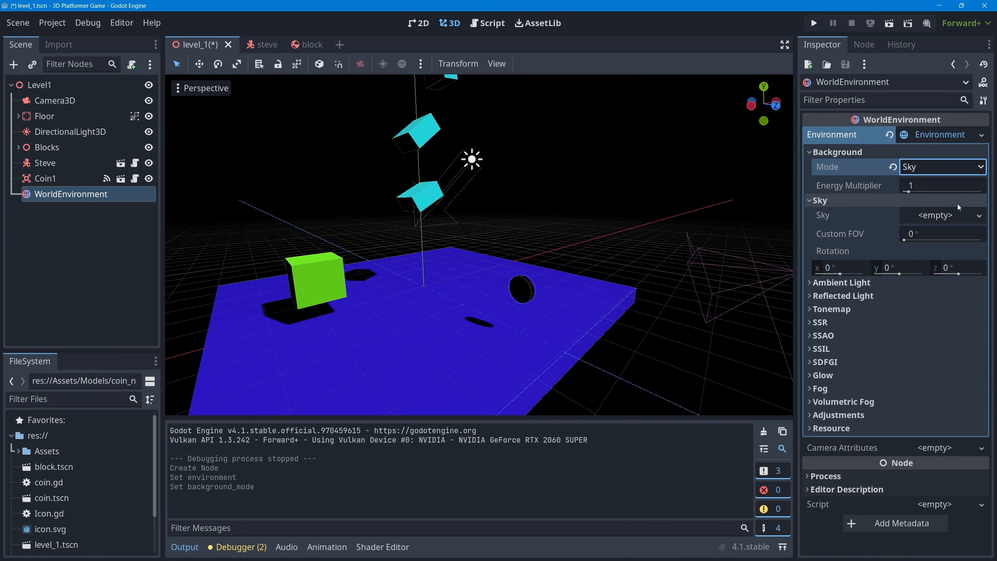
{"action": "left_click", "coordinate": [979, 215]}
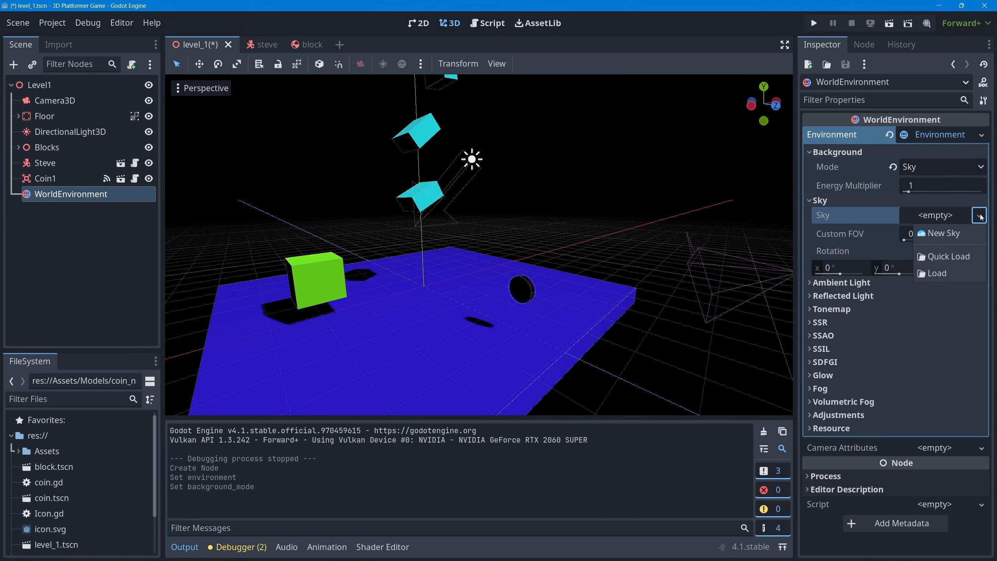
{"action": "left_click", "coordinate": [949, 235]}
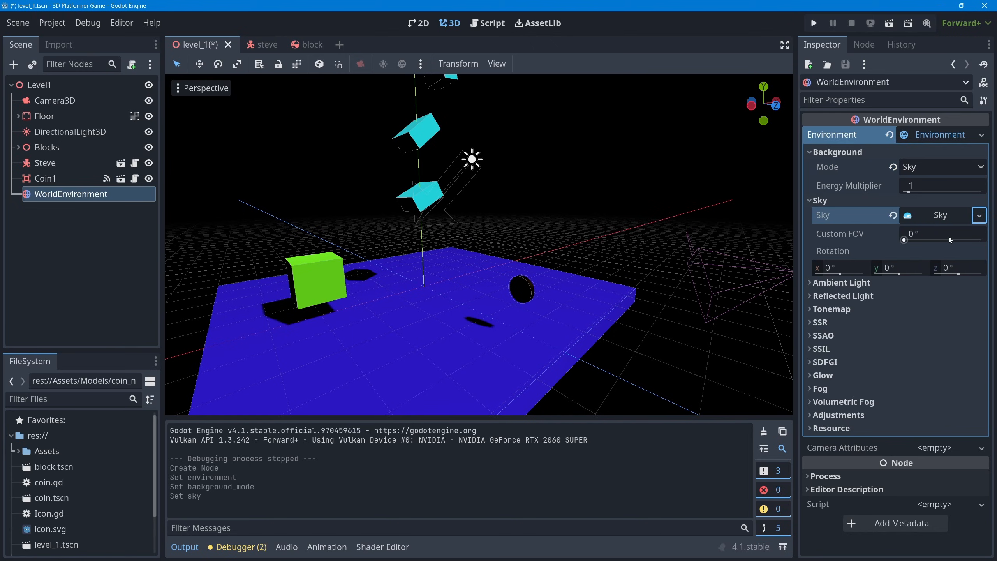
{"action": "left_click", "coordinate": [948, 217]}
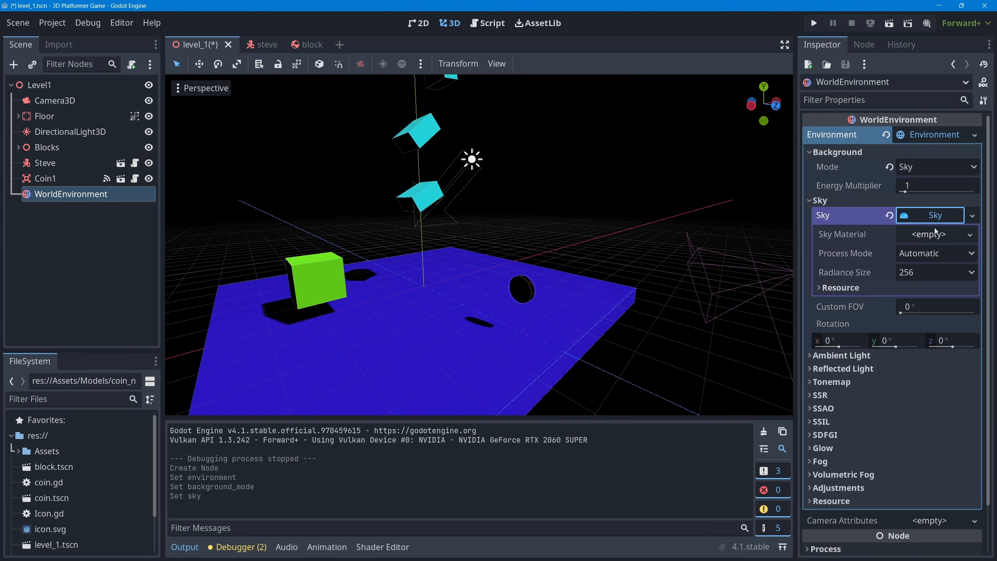
Assign a new ProceduralSkyMaterial as the sky material and expand its properties in a widened Inspector
{"action": "left_click", "coordinate": [969, 235]}
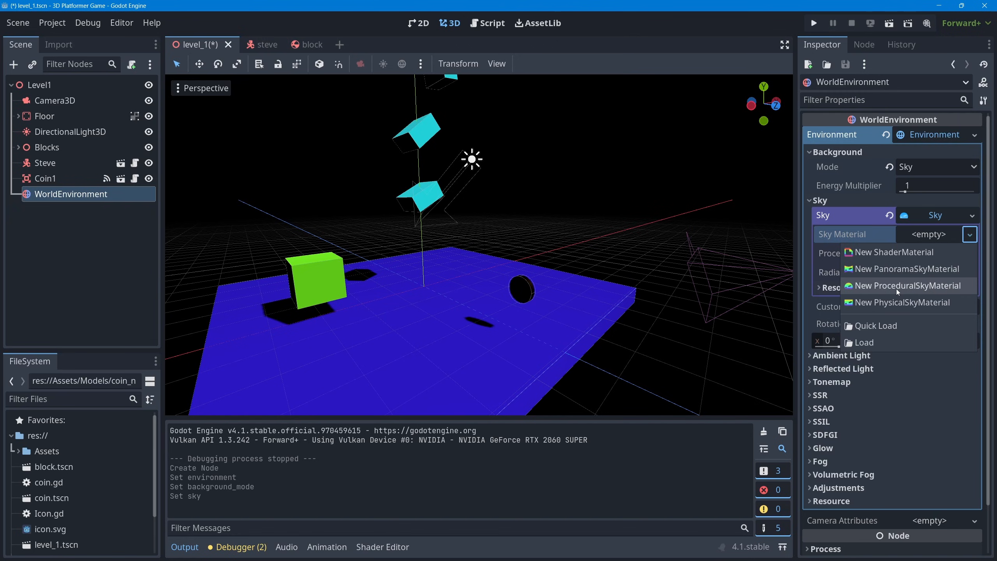
{"action": "left_click", "coordinate": [948, 284]}
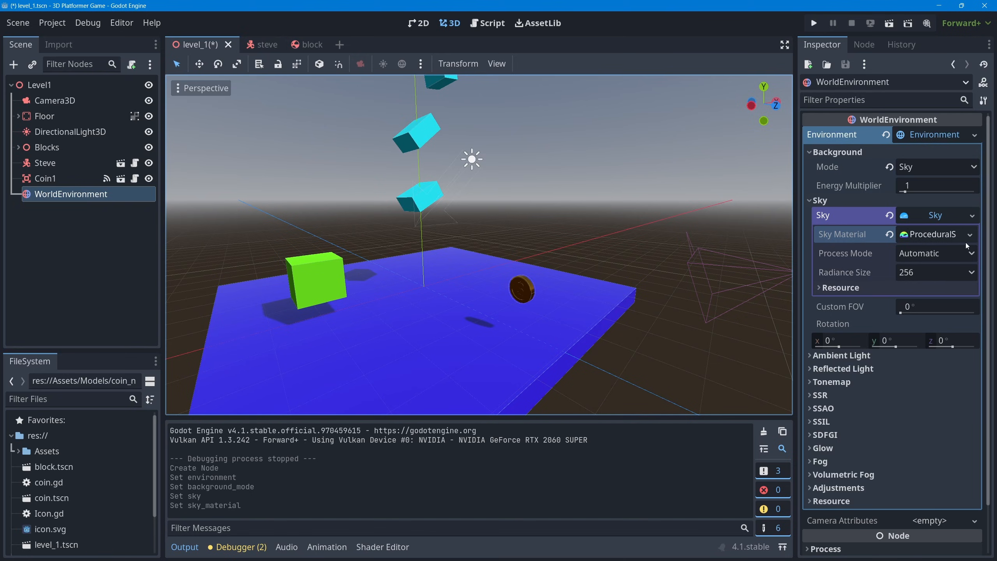
{"action": "left_click_drag", "start_coordinate": [792, 196], "coordinate": [695, 197]}
{"action": "left_click", "coordinate": [926, 235]}
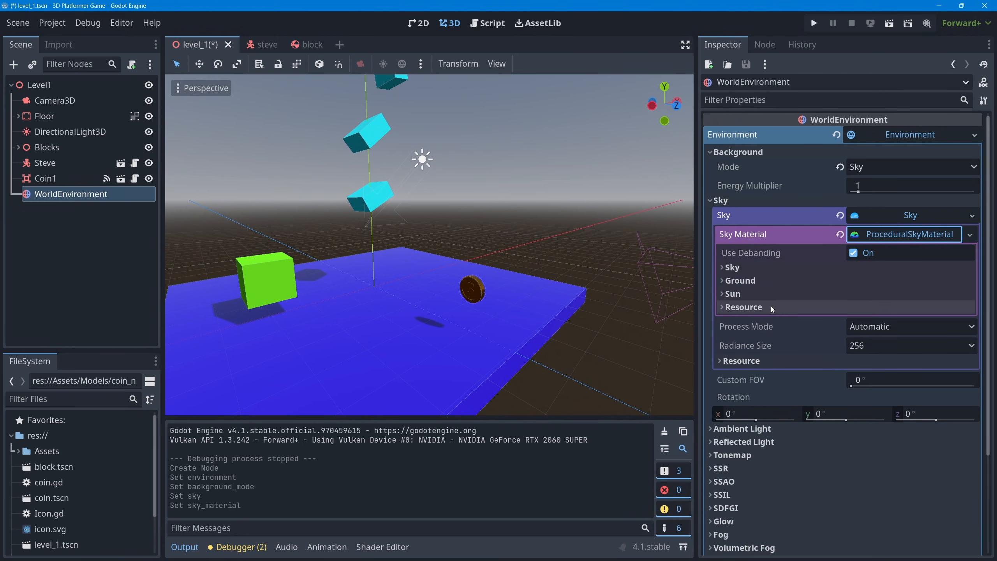
Set the procedural sky's Top Color to a medium blue, hex 4a64c2, using hue 227
{"action": "left_click", "coordinate": [723, 268]}
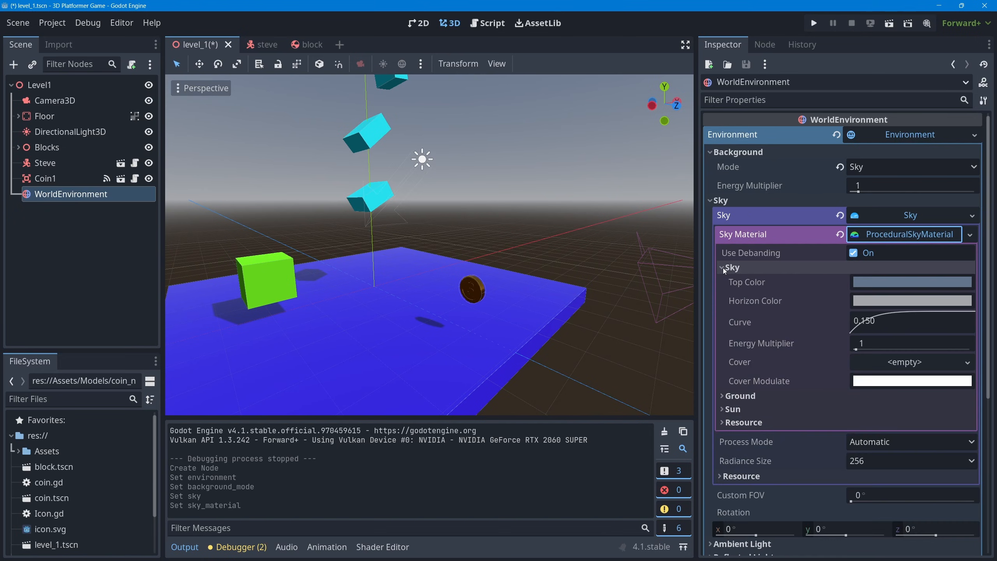
{"action": "left_click", "coordinate": [909, 280]}
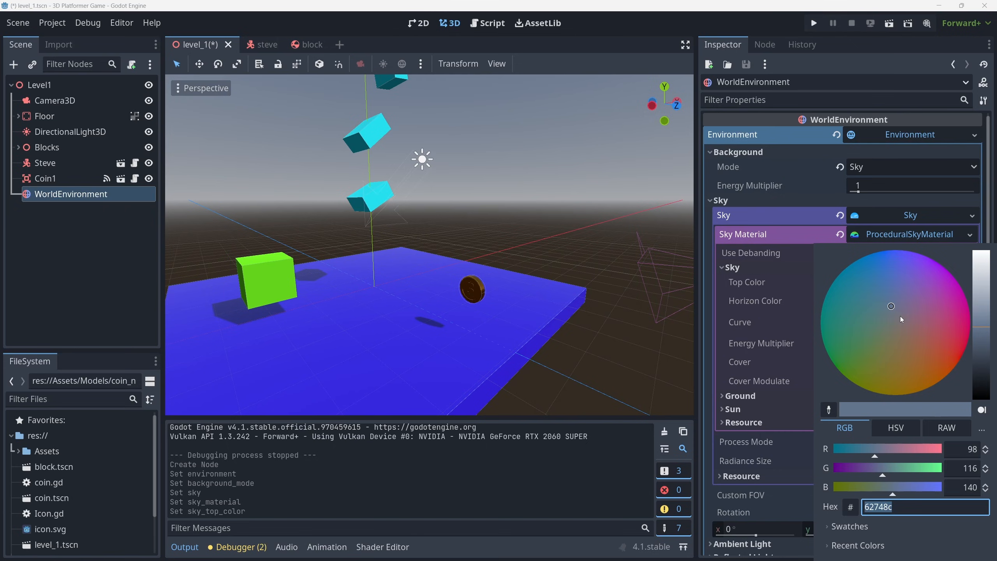
{"action": "left_click_drag", "start_coordinate": [911, 307], "coordinate": [932, 283]}
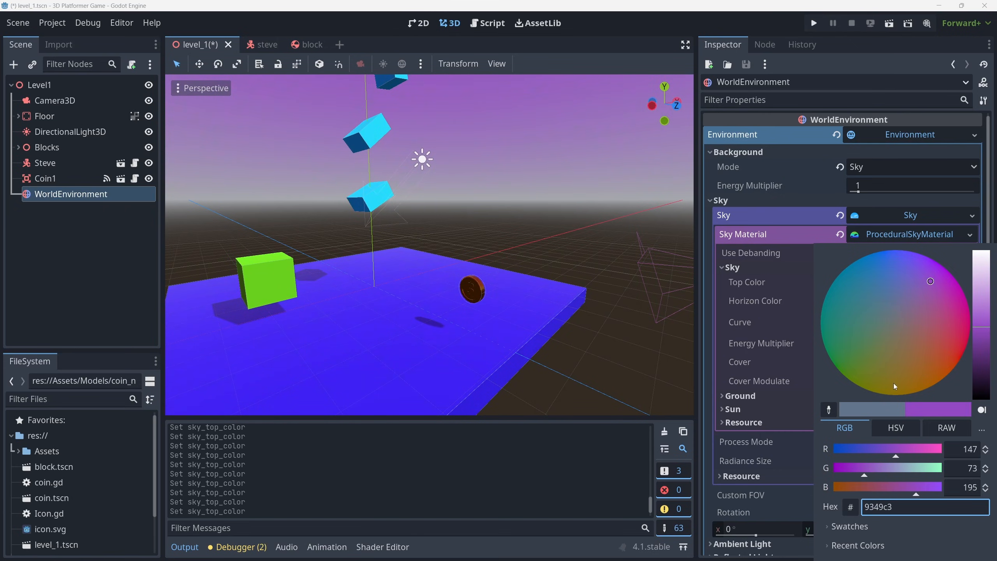
{"action": "left_click", "coordinate": [896, 428]}
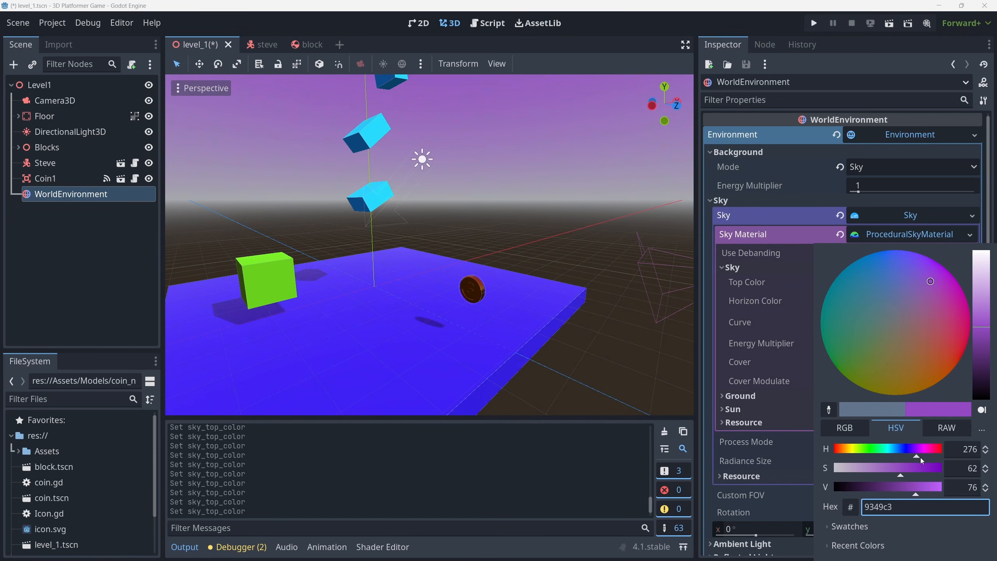
{"action": "left_click_drag", "start_coordinate": [919, 455], "coordinate": [901, 453]}
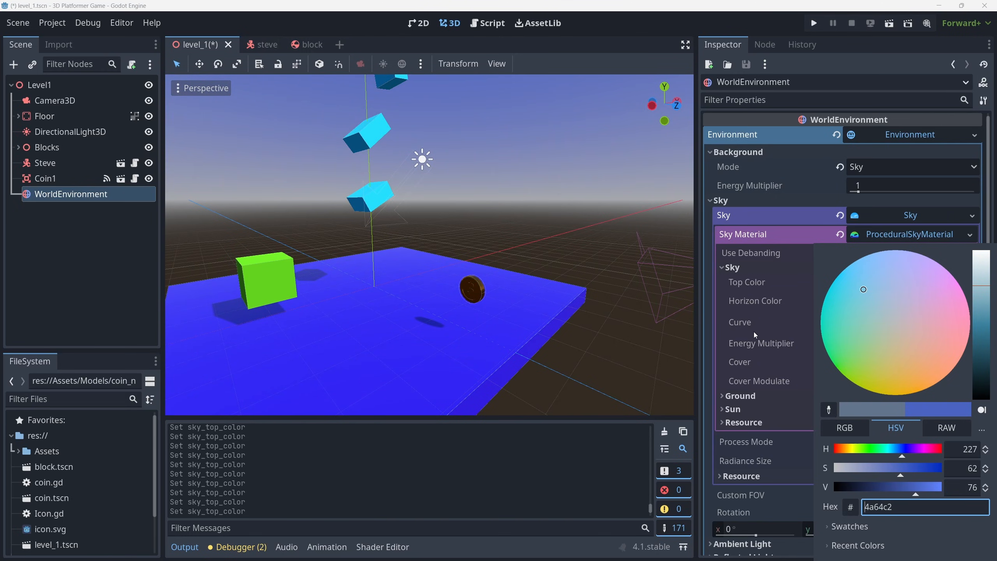
{"action": "left_click", "coordinate": [799, 250]}
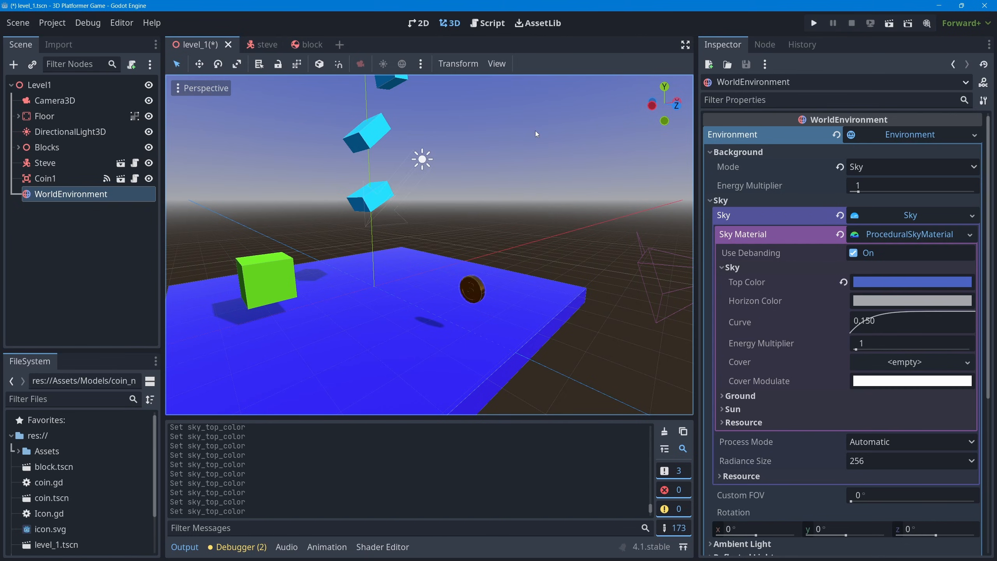
Expand the sky material's Ground properties and set the sky's Horizon Color to light purple, HSV 284, 24, 84
{"action": "mouse_move", "coordinate": [896, 292]}
{"action": "left_click", "coordinate": [731, 395]}
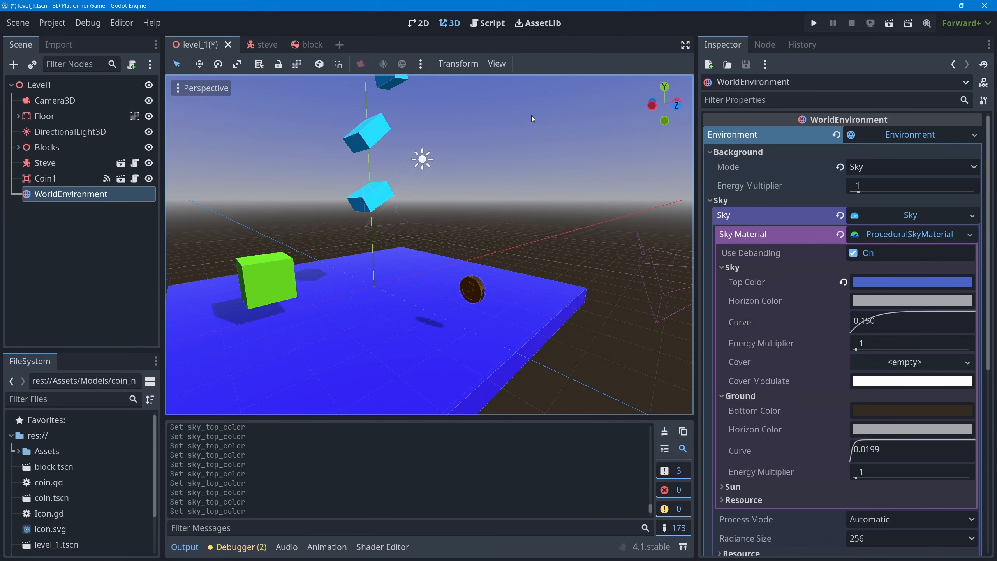
{"action": "left_click", "coordinate": [911, 299]}
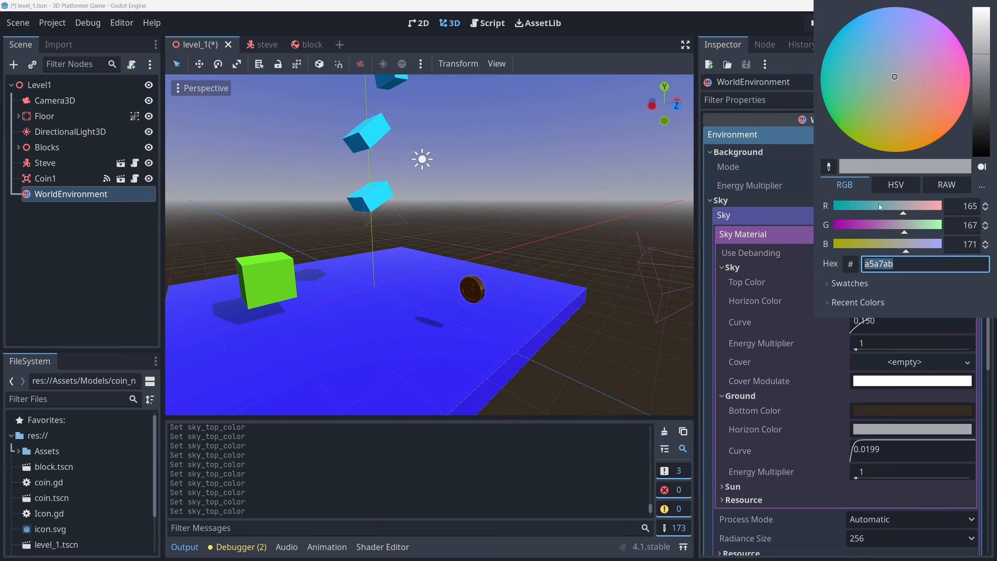
{"action": "left_click", "coordinate": [896, 186]}
{"action": "mouse_move", "coordinate": [905, 205]}
{"action": "left_mouse_down"}
{"action": "mouse_move", "coordinate": [917, 206]}
{"action": "mouse_move", "coordinate": [860, 225]}
{"action": "left_mouse_up"}
{"action": "left_click_drag", "start_coordinate": [909, 252], "coordinate": [923, 252]}
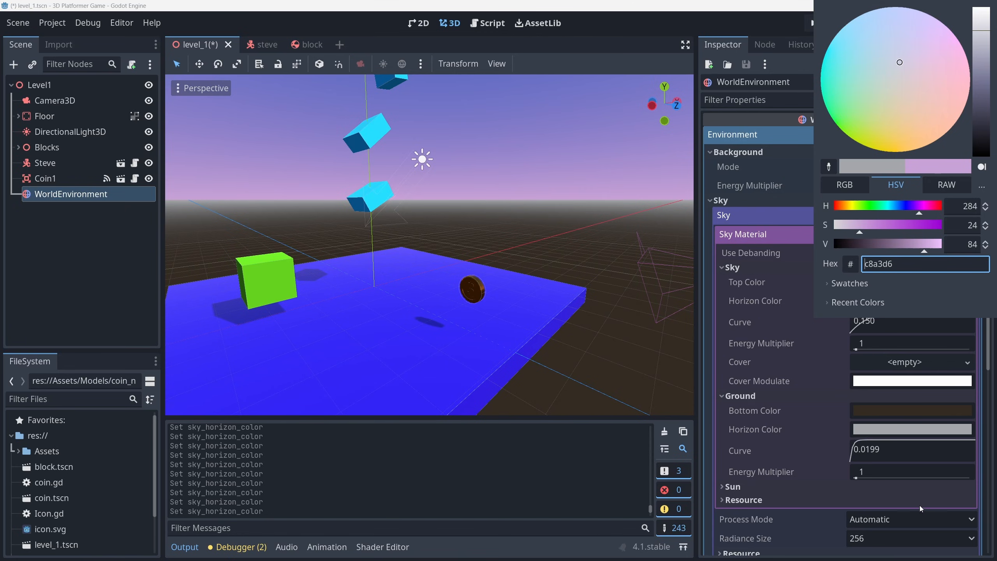
Copy the sky horizon's hex code c8a3d6 and apply it to the ground's Horizon Color
{"action": "double_click", "coordinate": [901, 263]}
{"action": "key", "text": "ctrl+c"}
{"action": "left_click", "coordinate": [734, 305]}
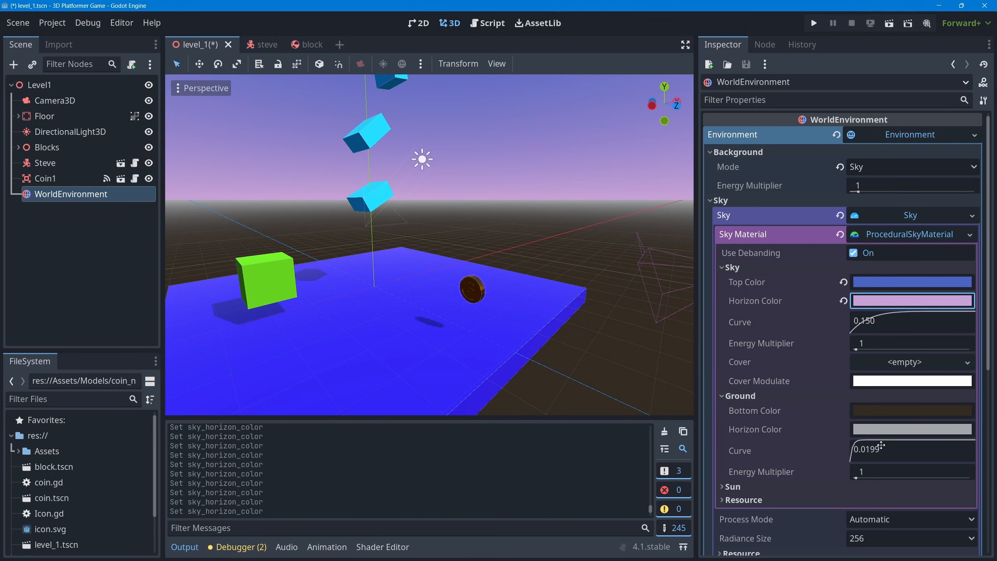
{"action": "left_click", "coordinate": [898, 429]}
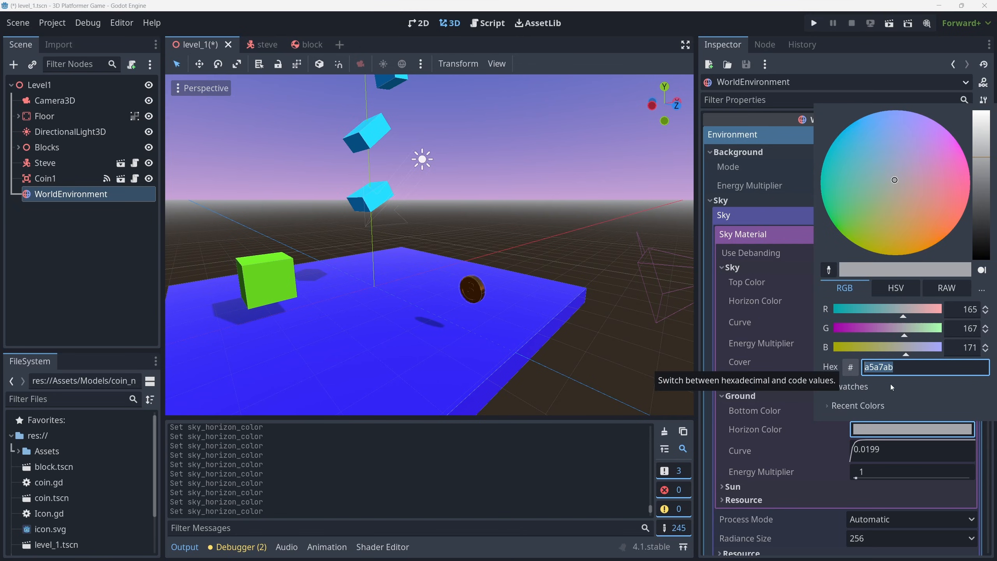
{"action": "left_click", "coordinate": [899, 290]}
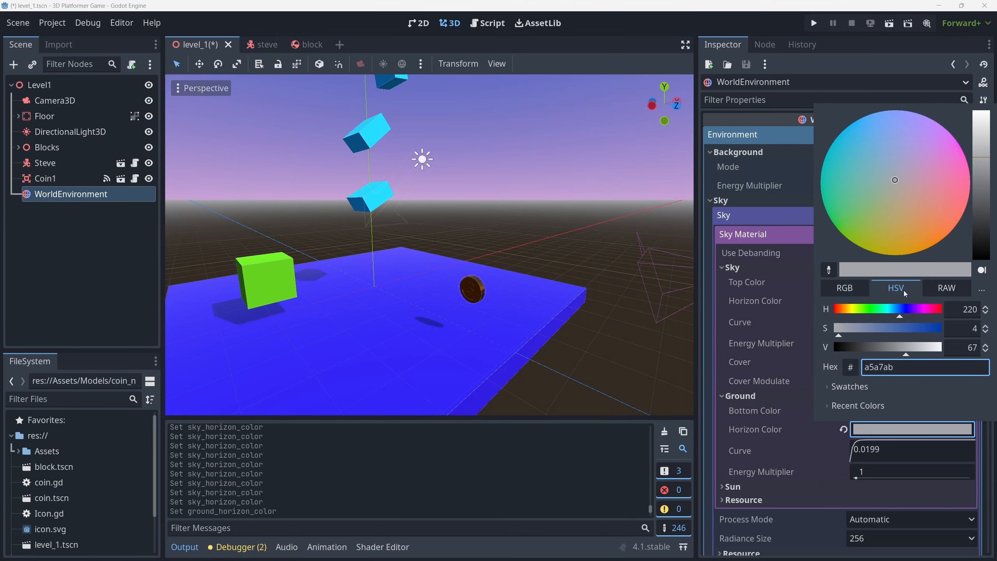
{"action": "double_click", "coordinate": [867, 367]}
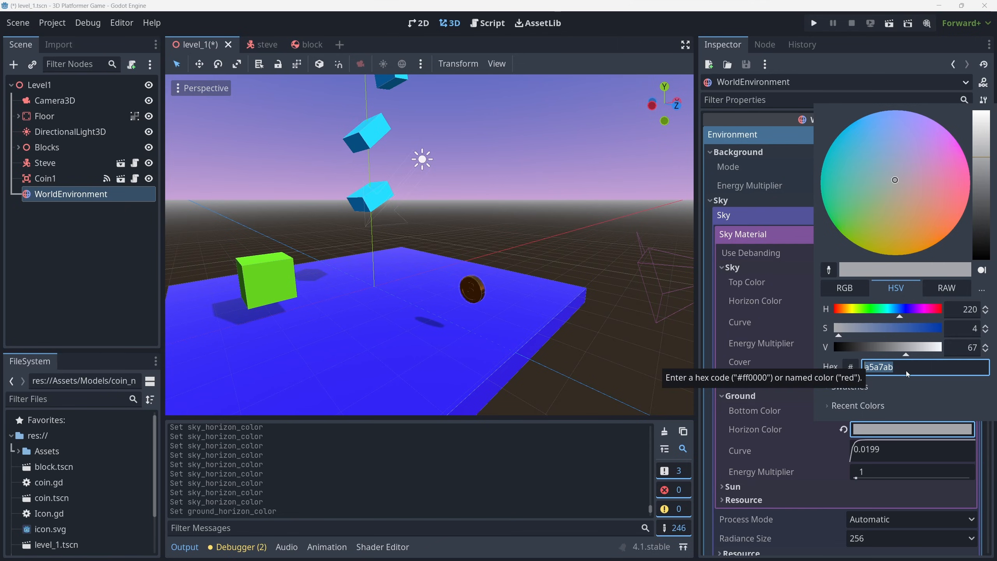
{"action": "key", "text": "ctrl+v"}
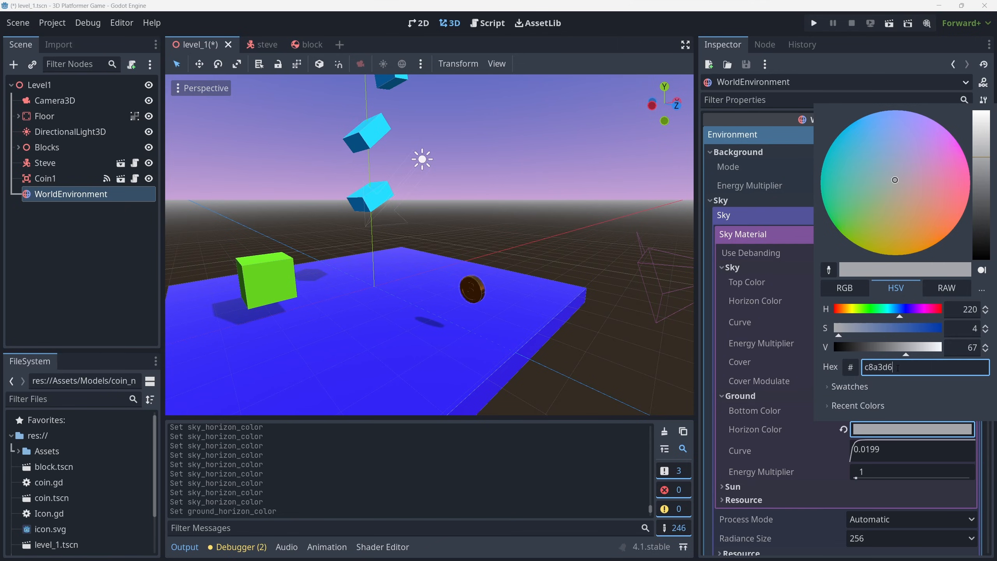
{"action": "key", "text": "Return"}
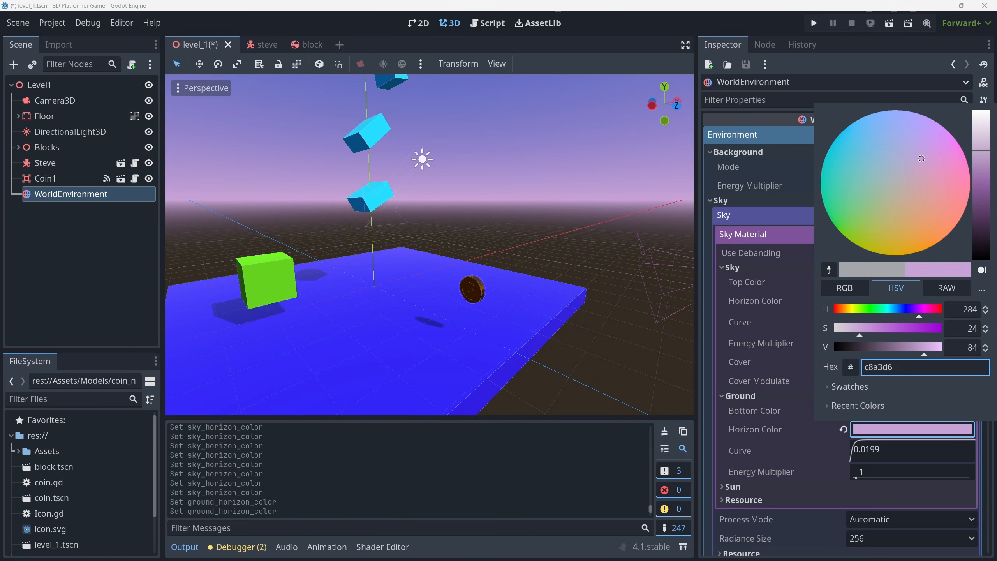
{"action": "left_click", "coordinate": [708, 418]}
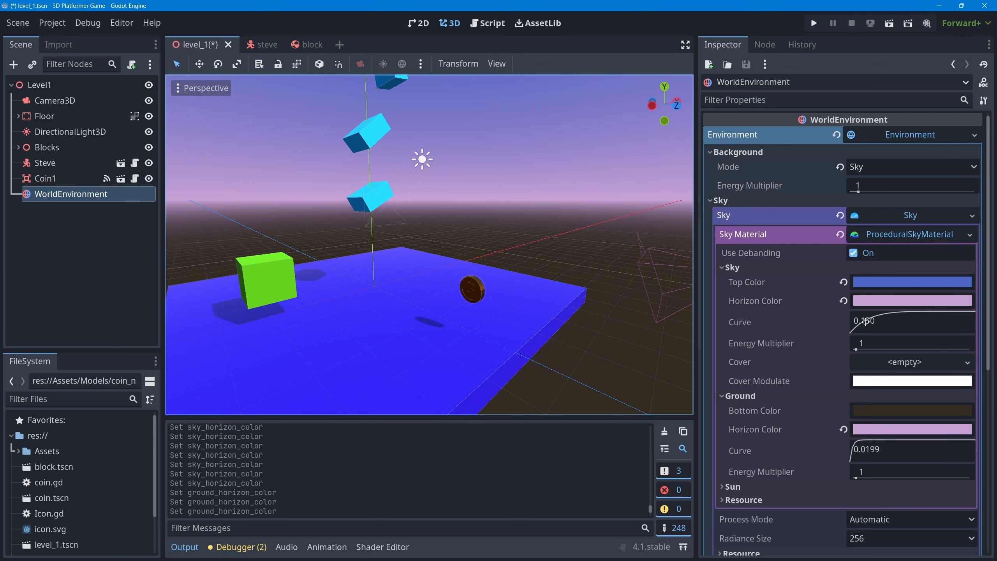
Adjust the horizon blending by setting the sky Curve to about 0.0750 and the ground Curve to about 0.0672
{"action": "left_click_drag", "start_coordinate": [870, 323], "coordinate": [848, 328]}
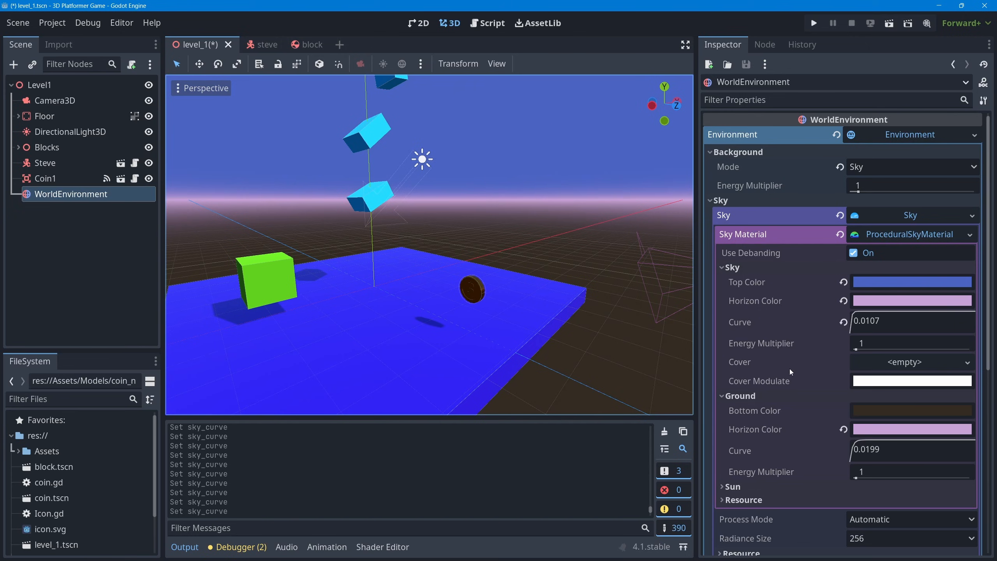
{"action": "left_click_drag", "start_coordinate": [859, 315], "coordinate": [883, 342]}
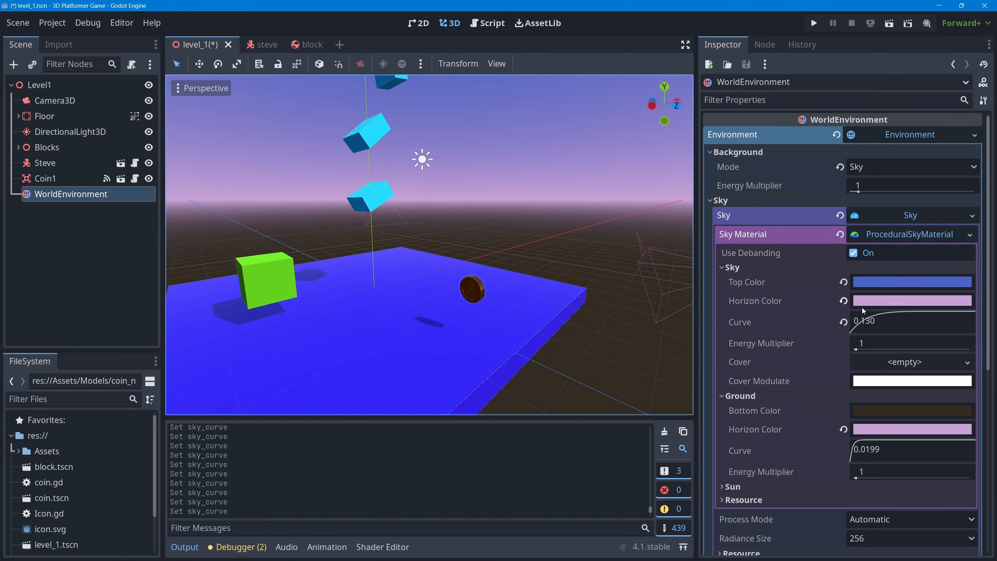
{"action": "left_click_drag", "start_coordinate": [864, 321], "coordinate": [857, 315]}
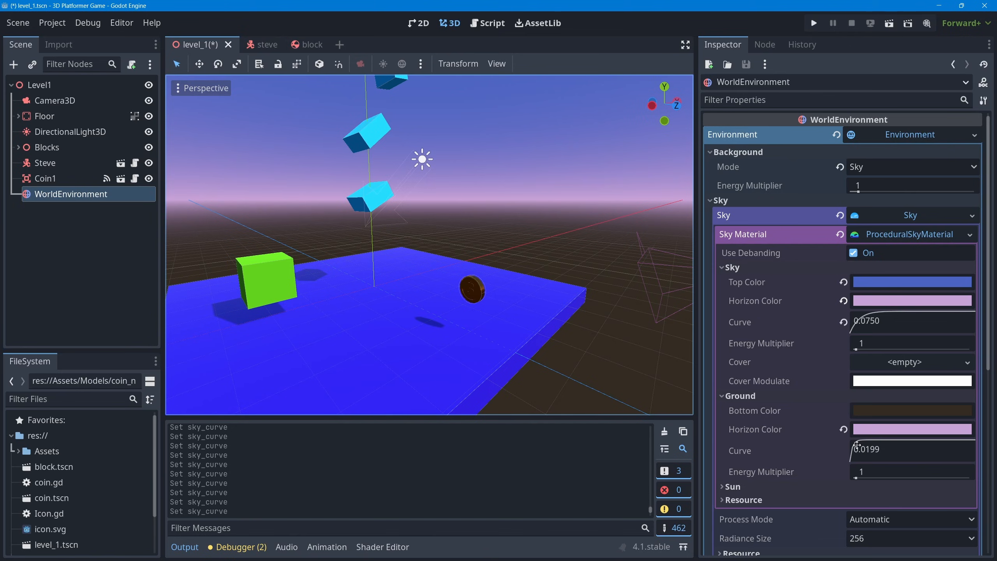
{"action": "left_click_drag", "start_coordinate": [860, 447], "coordinate": [871, 454]}
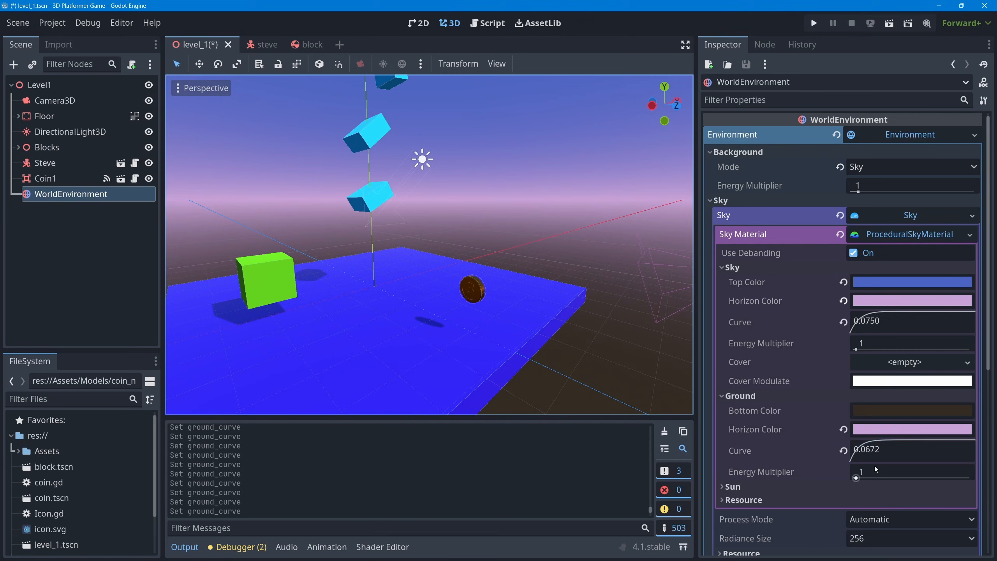
Set the ground's Bottom Color to a near-black green, hex 09120a
{"action": "left_click", "coordinate": [880, 412]}
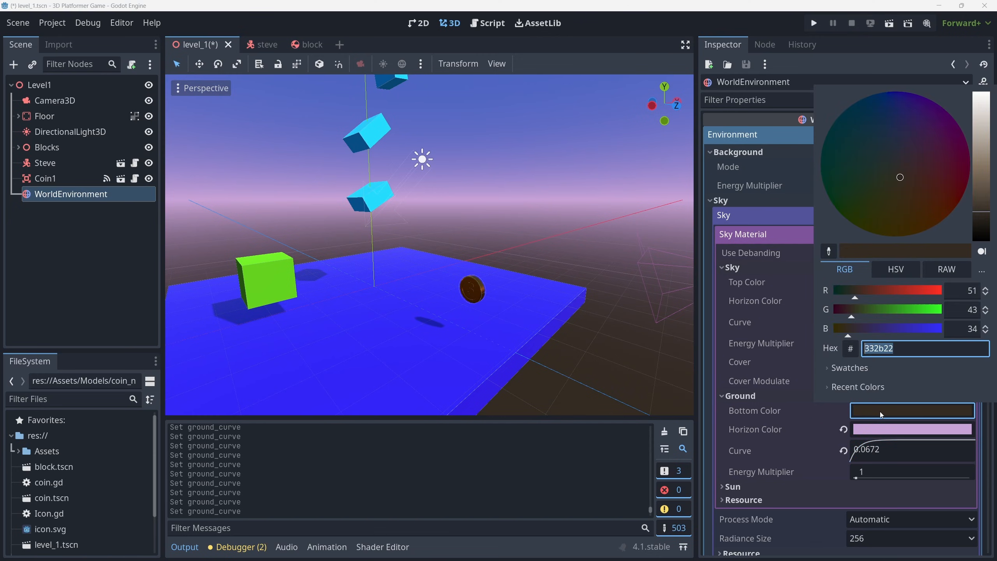
{"action": "left_click", "coordinate": [896, 270]}
{"action": "left_click", "coordinate": [874, 291]}
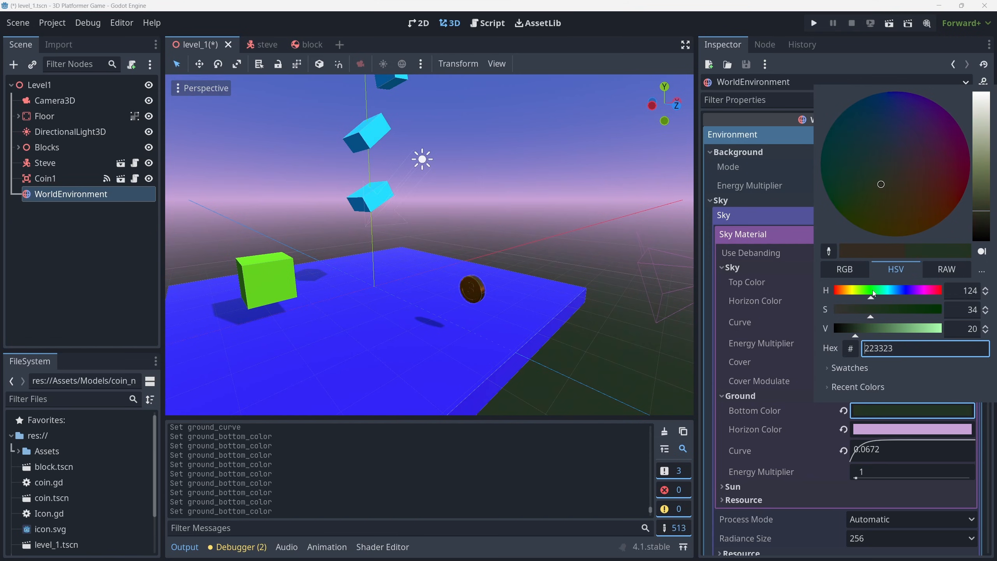
{"action": "mouse_move", "coordinate": [843, 333]}
{"action": "left_mouse_down"}
{"action": "mouse_move", "coordinate": [910, 313]}
{"action": "mouse_move", "coordinate": [889, 310]}
{"action": "left_mouse_up"}
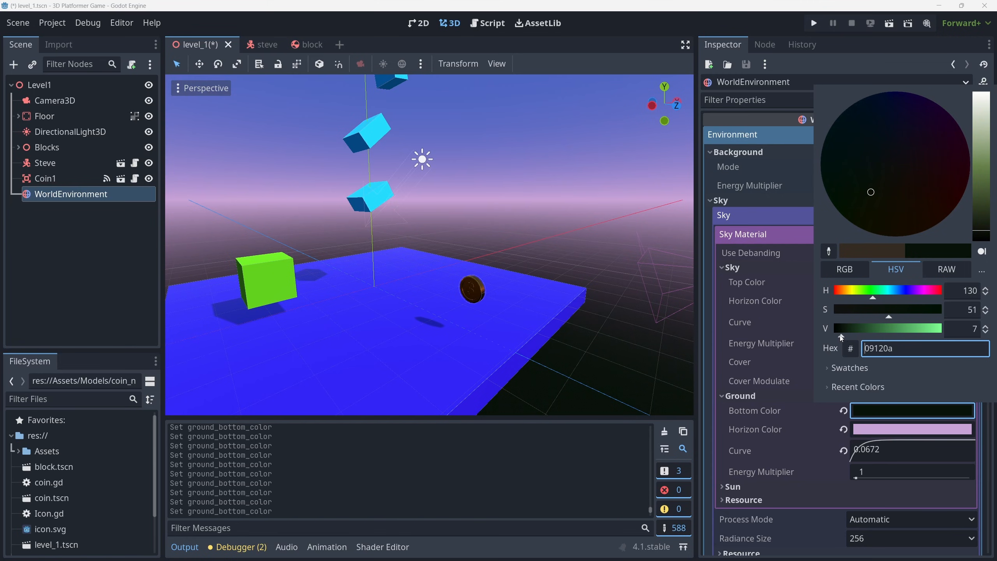
{"action": "scroll", "coordinate": [433, 277], "scroll_direction": "down", "scroll_amount": 3}
{"action": "left_click", "coordinate": [496, 243]}
Save the level_1 scene and run it to test the new sky
{"action": "middle_click_drag", "start_coordinate": [488, 242], "coordinate": [449, 255]}
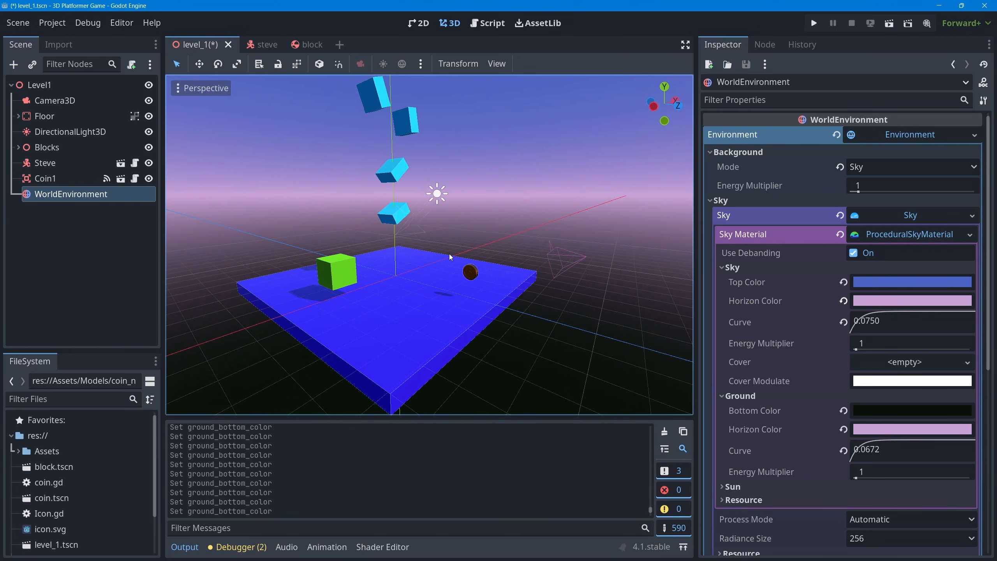
{"action": "key", "text": "ctrl+s"}
{"action": "left_click", "coordinate": [890, 24]}
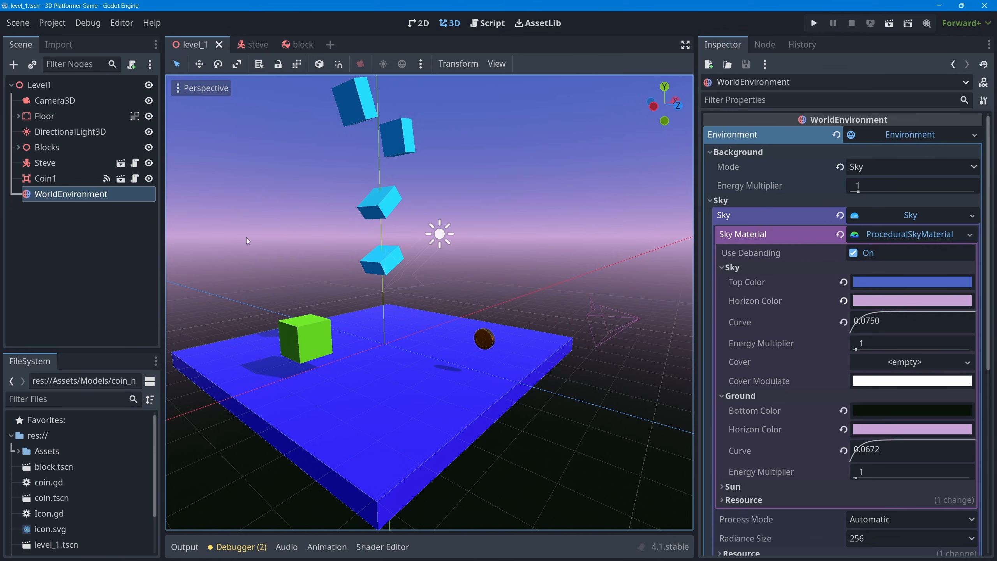
Start saving the Environment resource to a file and create a project folder named Resources for it
{"action": "left_click", "coordinate": [975, 135]}
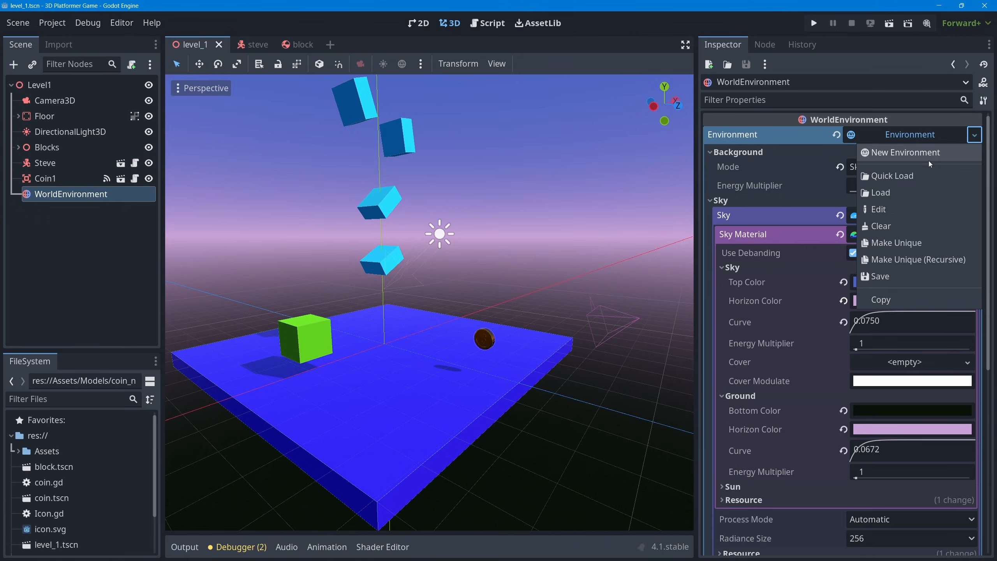
{"action": "left_click", "coordinate": [892, 275]}
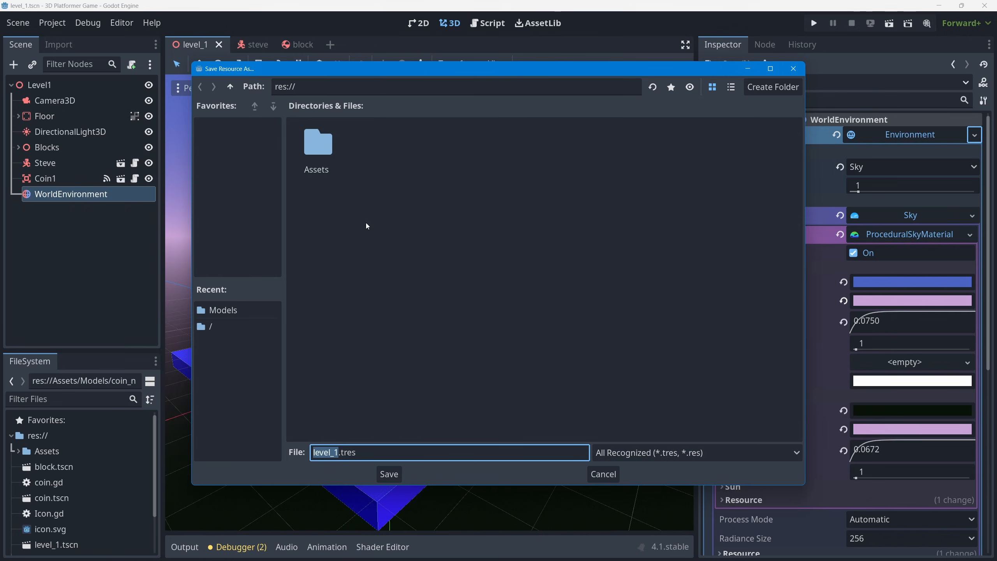
{"action": "right_click", "coordinate": [453, 181]}
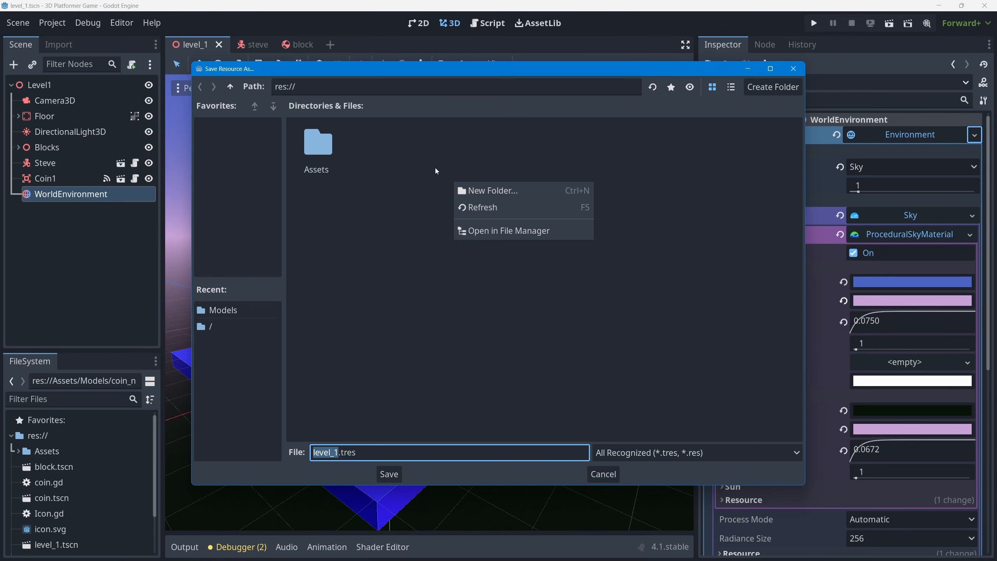
{"action": "left_click", "coordinate": [499, 191]}
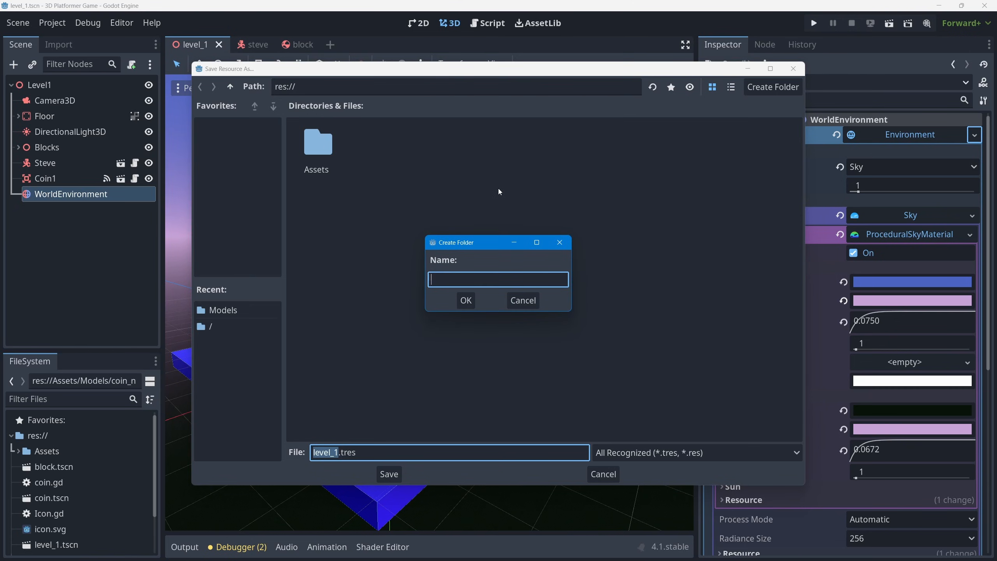
{"action": "type", "text": "Resources"}
{"action": "left_click", "coordinate": [465, 300]}
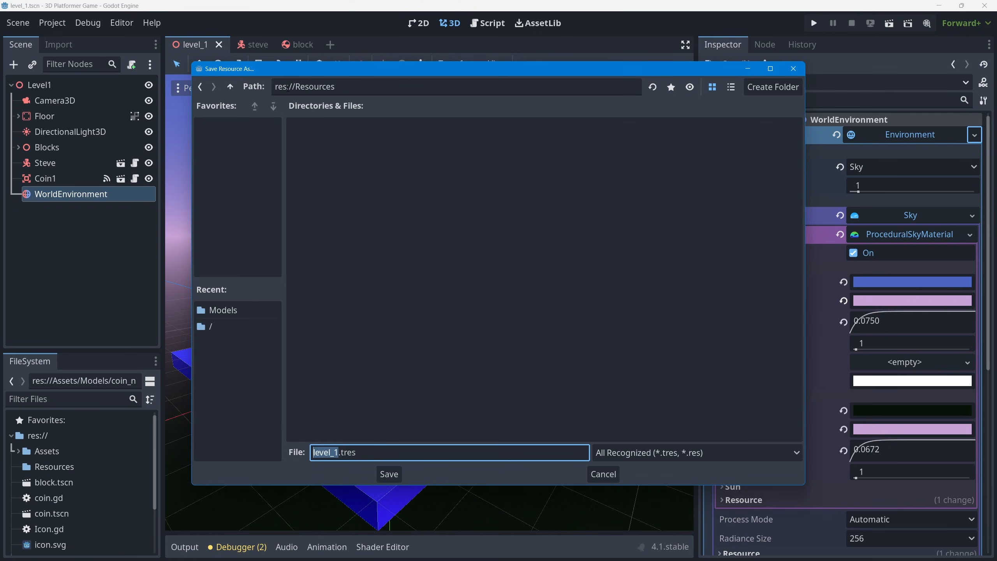
Save the environment in the Resources folder as level_1_environment.tres
{"action": "left_click", "coordinate": [340, 452]}
{"action": "type", "text": "_environment"}
{"action": "left_click", "coordinate": [391, 474]}
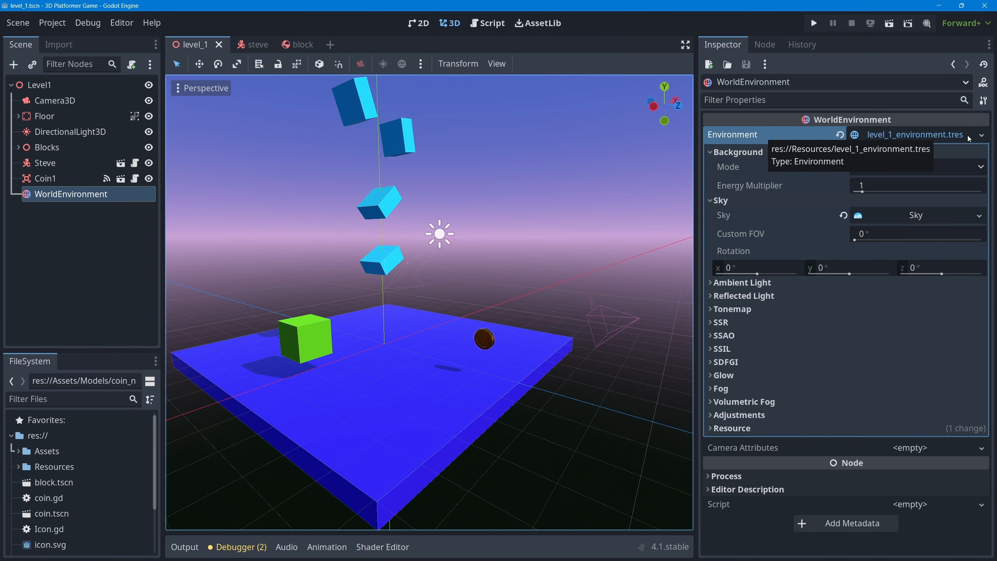
{"action": "left_click", "coordinate": [936, 136]}
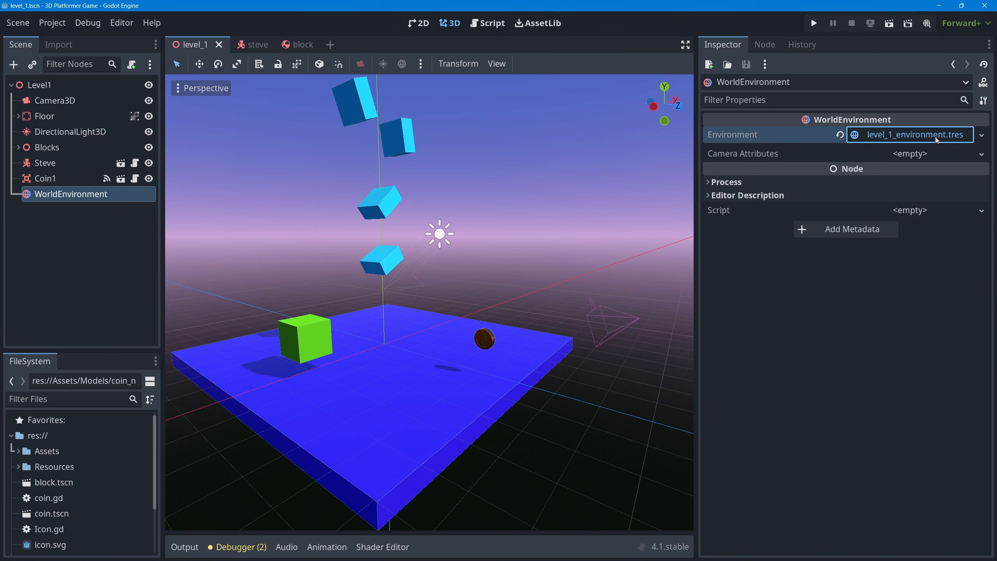
{"action": "left_click", "coordinate": [934, 138]}
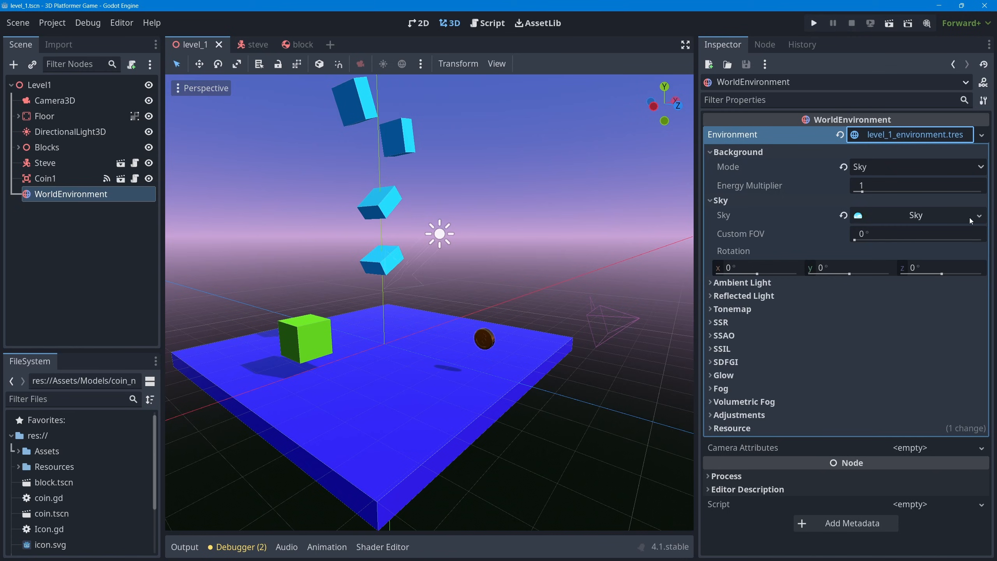
{"action": "left_click", "coordinate": [979, 216]}
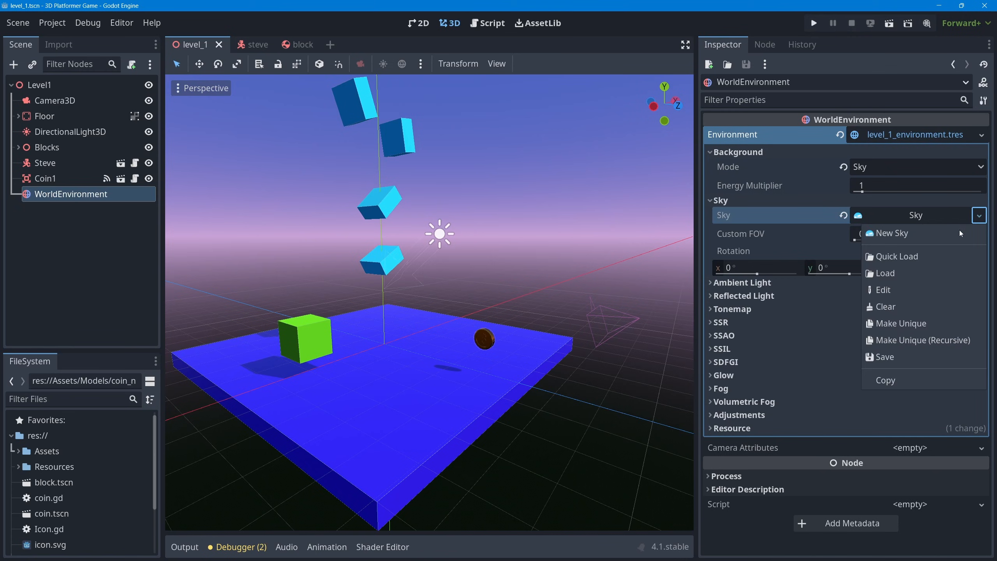
{"action": "left_click", "coordinate": [915, 217]}
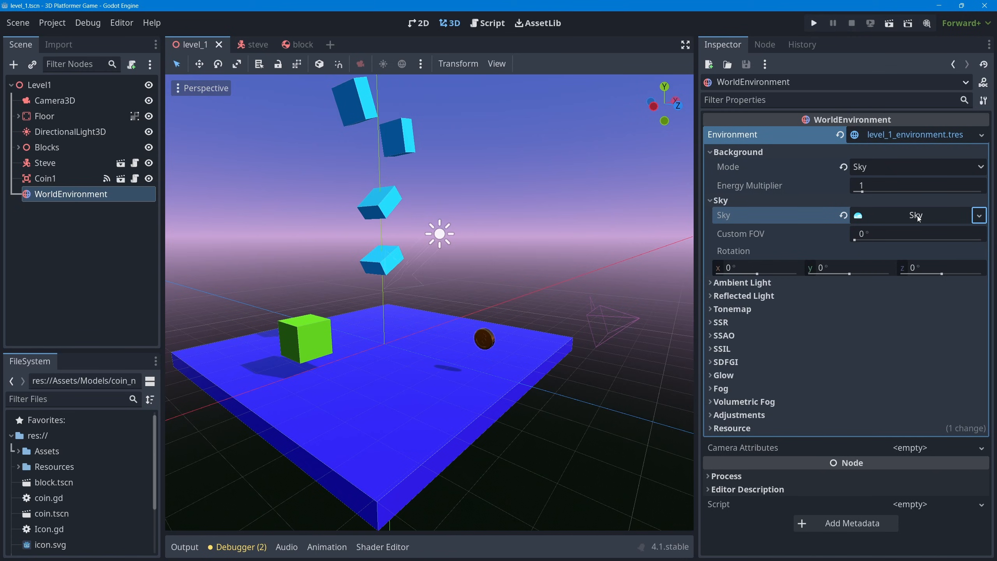
Expand the environment's Sky resource and look through the available options for its Sky Material
{"action": "left_click", "coordinate": [917, 217]}
{"action": "left_click", "coordinate": [969, 235]}
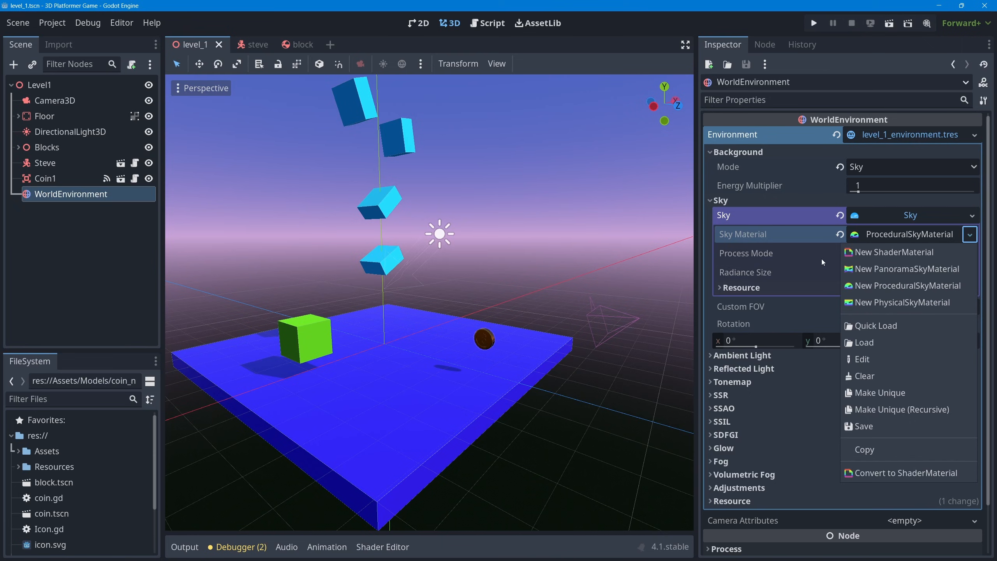
{"action": "left_click", "coordinate": [654, 56]}
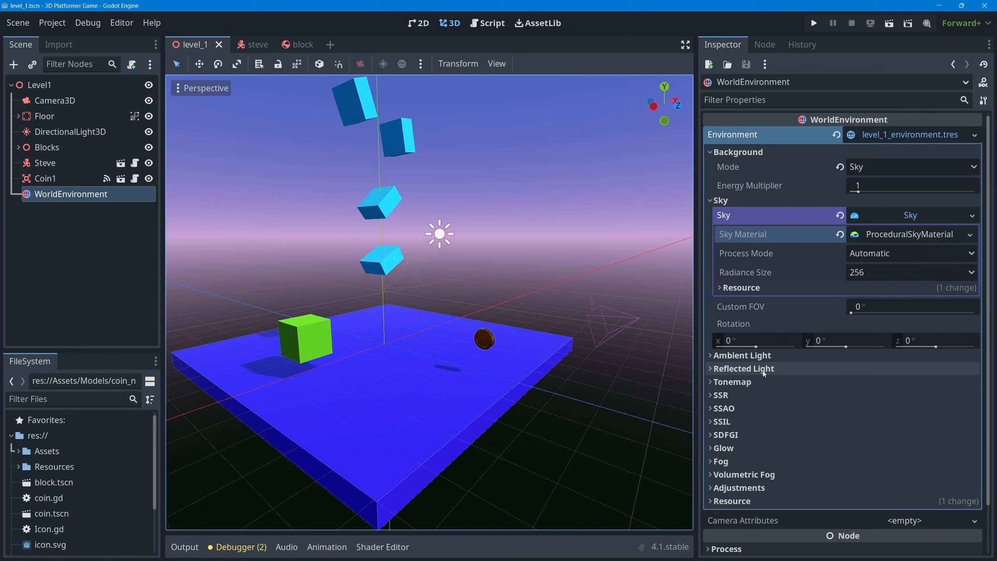
Try setting the environment's Ambient Light Source to Disabled
{"action": "left_click", "coordinate": [712, 356]}
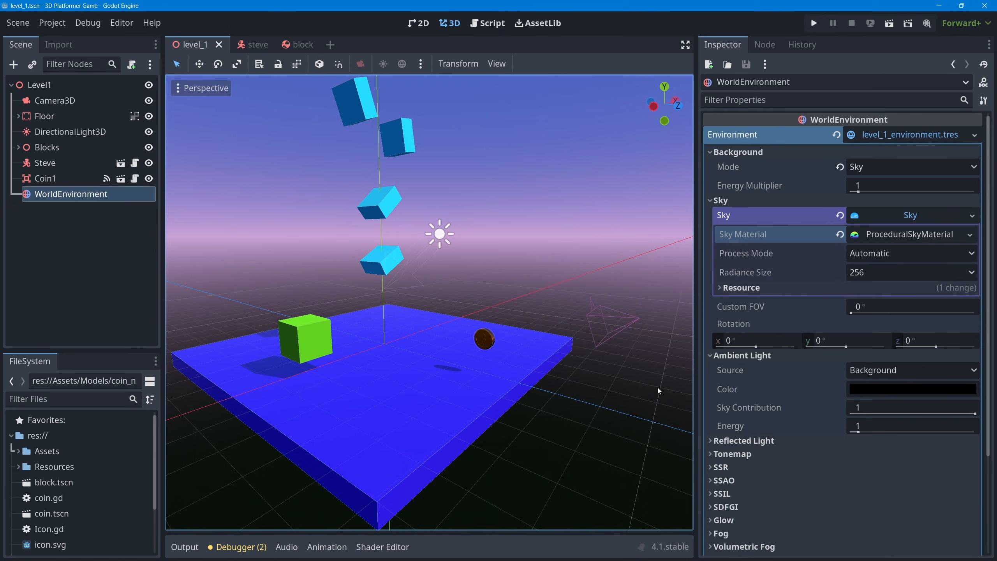
{"action": "left_click", "coordinate": [970, 371]}
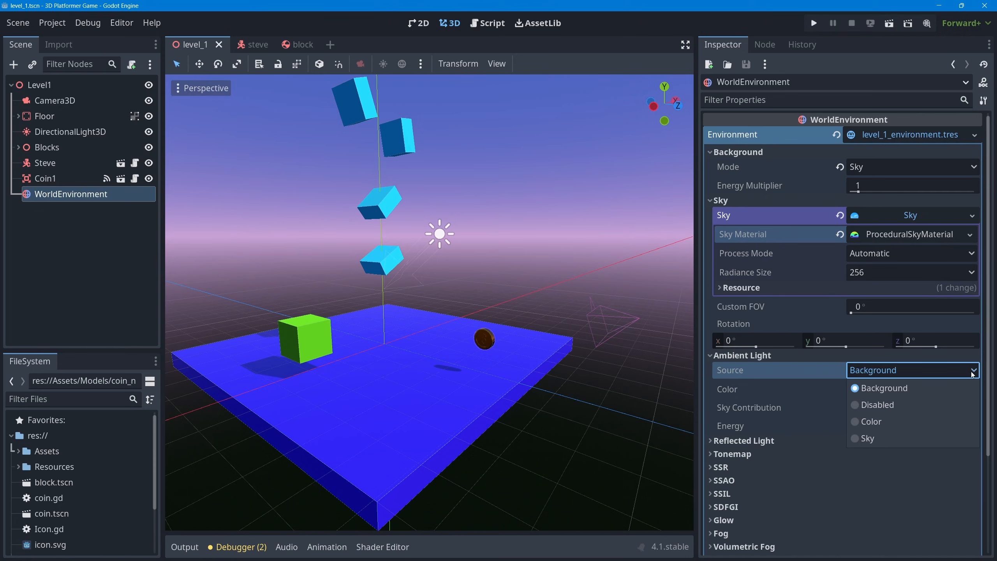
{"action": "left_click", "coordinate": [894, 407]}
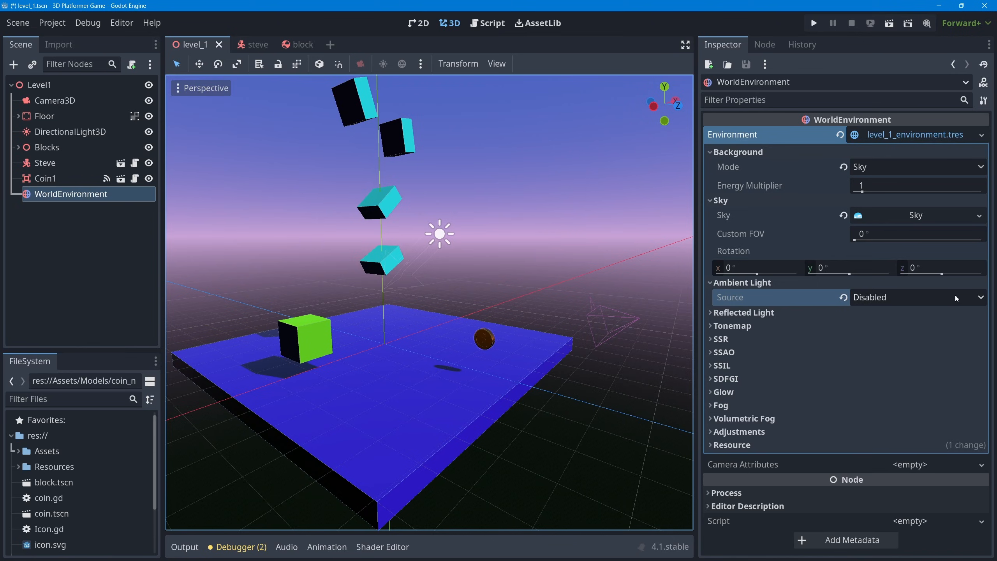
Try Color as the Ambient Light Source, with a light gray ambient color of hex dedede
{"action": "left_click", "coordinate": [981, 298]}
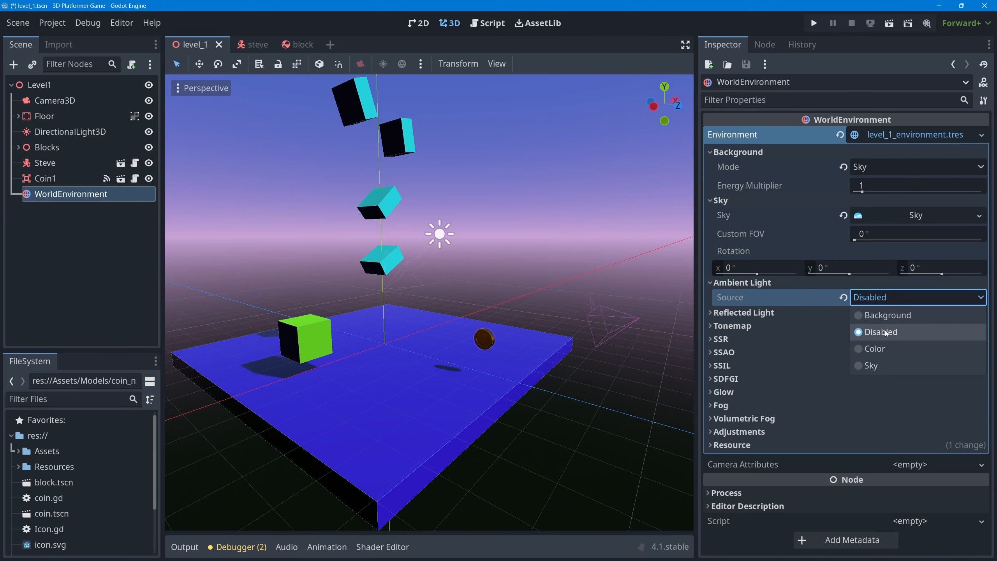
{"action": "left_click", "coordinate": [895, 349]}
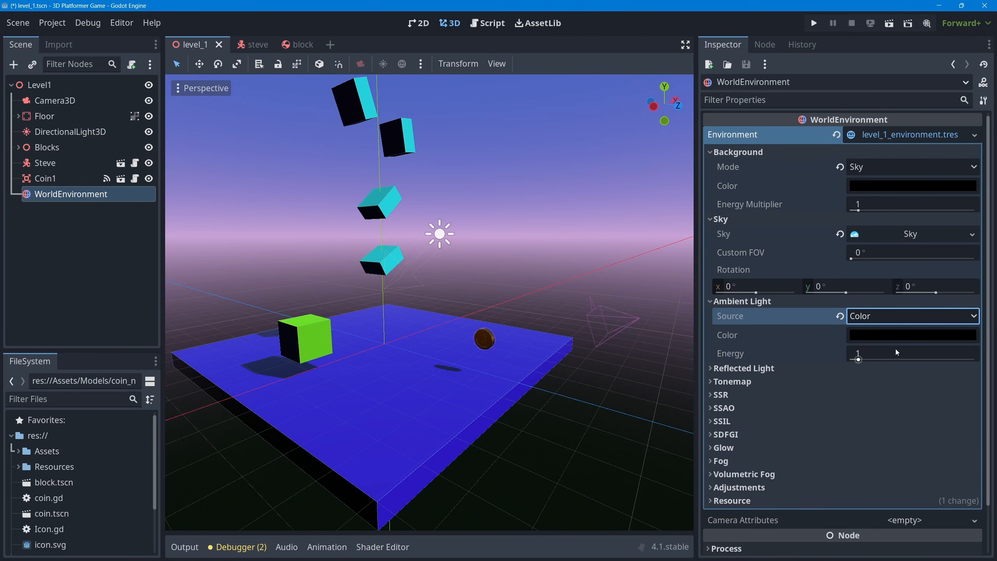
{"action": "left_click", "coordinate": [923, 335]}
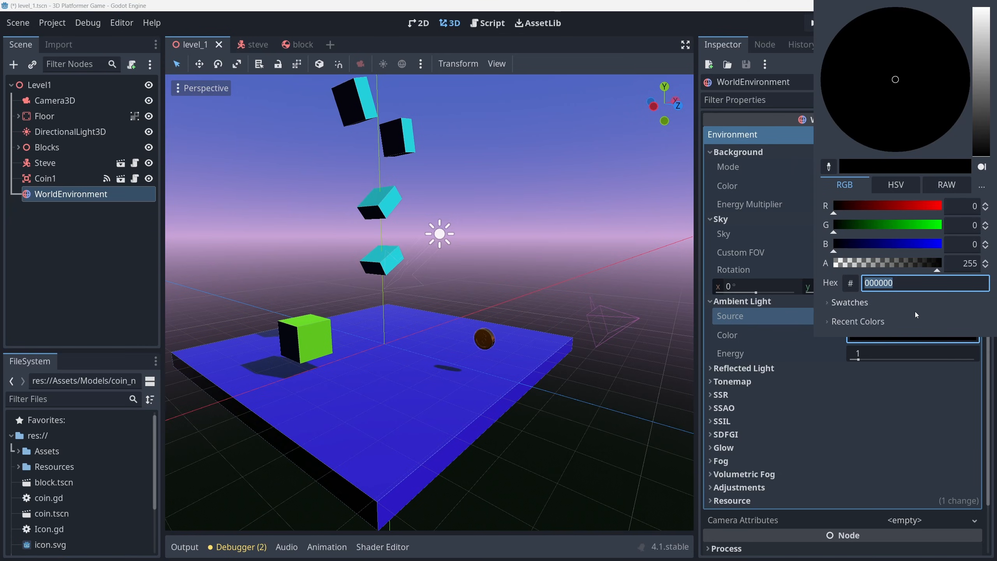
{"action": "left_click", "coordinate": [903, 192]}
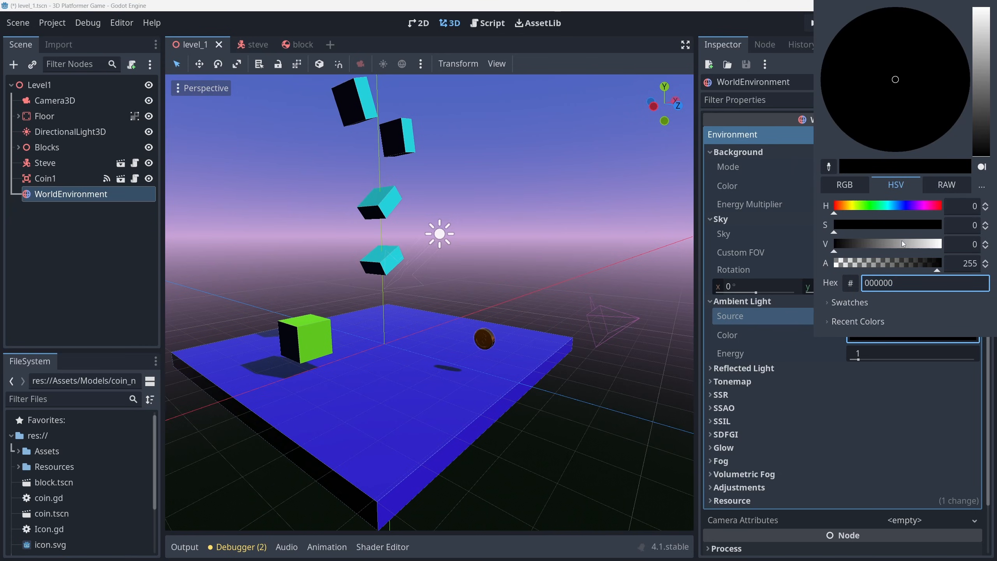
{"action": "left_click_drag", "start_coordinate": [897, 245], "coordinate": [926, 239]}
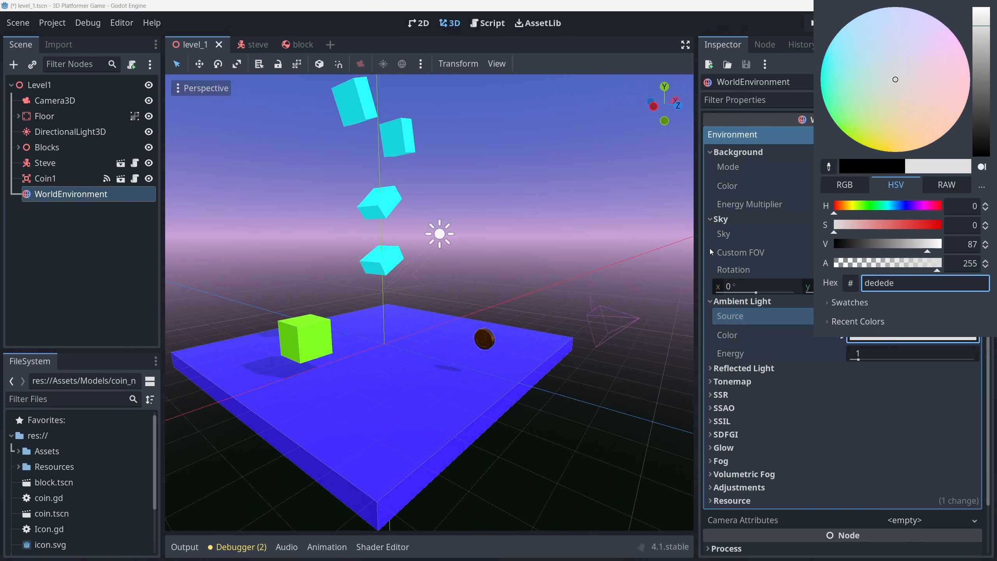
{"action": "left_click", "coordinate": [698, 245]}
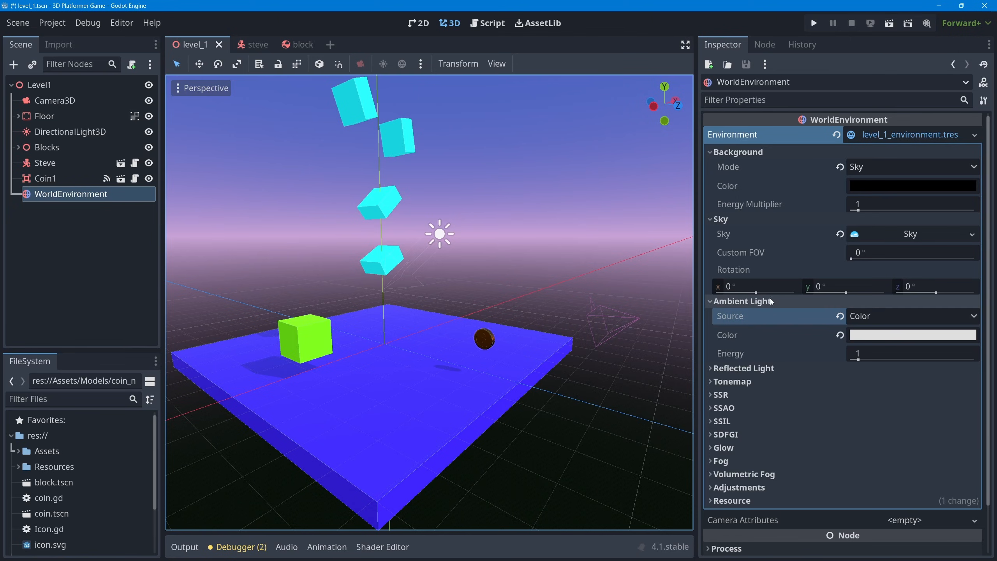
Return the Ambient Light Source to Background and try a Sky Contribution of 0.34 before restoring it to 1
{"action": "left_click", "coordinate": [974, 317]}
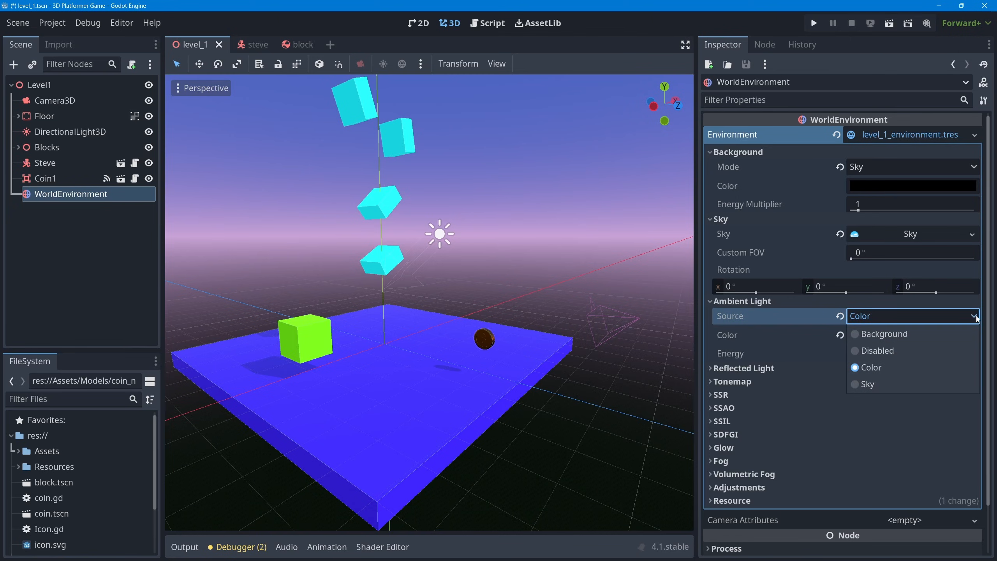
{"action": "left_click", "coordinate": [890, 336]}
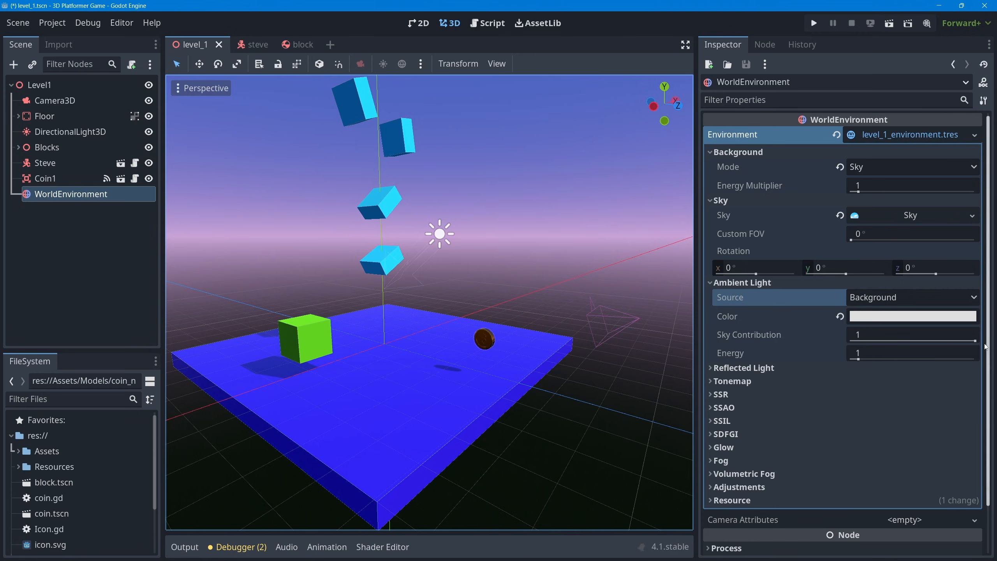
{"action": "left_click_drag", "start_coordinate": [975, 341], "coordinate": [892, 341]}
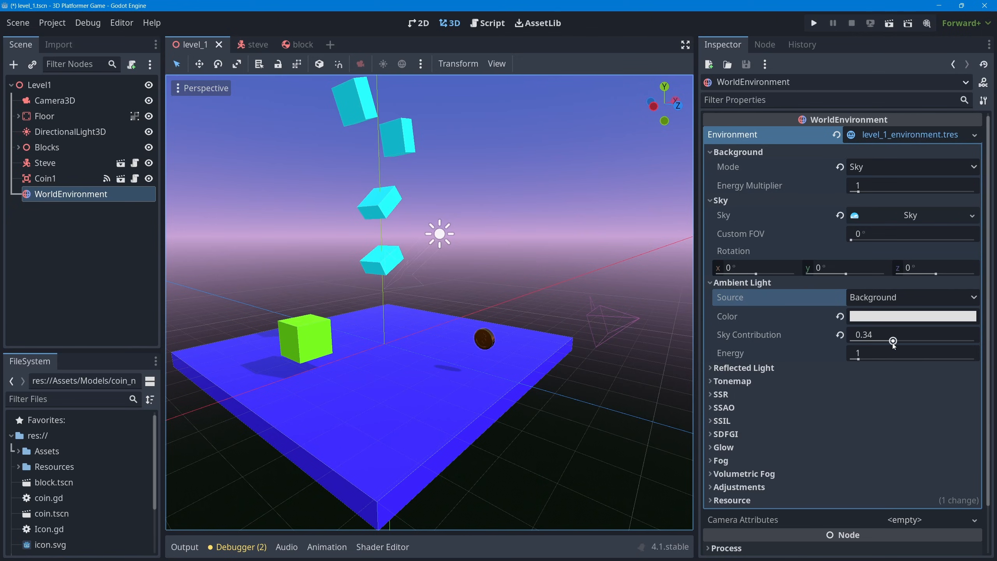
{"action": "left_click_drag", "start_coordinate": [892, 341], "coordinate": [984, 345]}
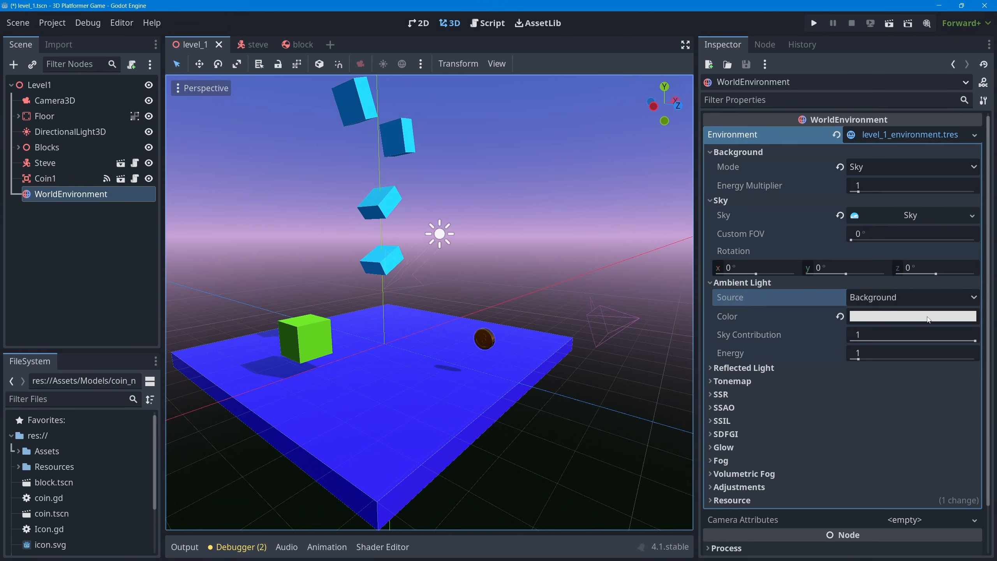
Try a dark orange-red ambient light Color, hex bb2a00, with Sky Contribution reduced to 0
{"action": "left_click", "coordinate": [907, 316]}
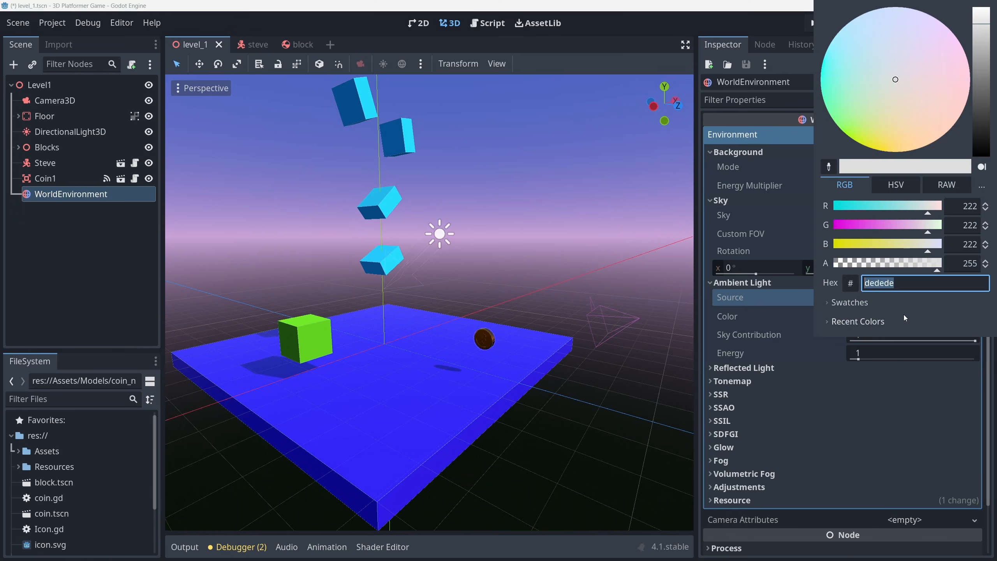
{"action": "left_click", "coordinate": [887, 187]}
{"action": "left_click_drag", "start_coordinate": [856, 205], "coordinate": [846, 207]}
{"action": "left_click", "coordinate": [923, 225]}
{"action": "left_click_drag", "start_coordinate": [923, 224], "coordinate": [942, 225]}
{"action": "left_click_drag", "start_coordinate": [844, 208], "coordinate": [847, 207]}
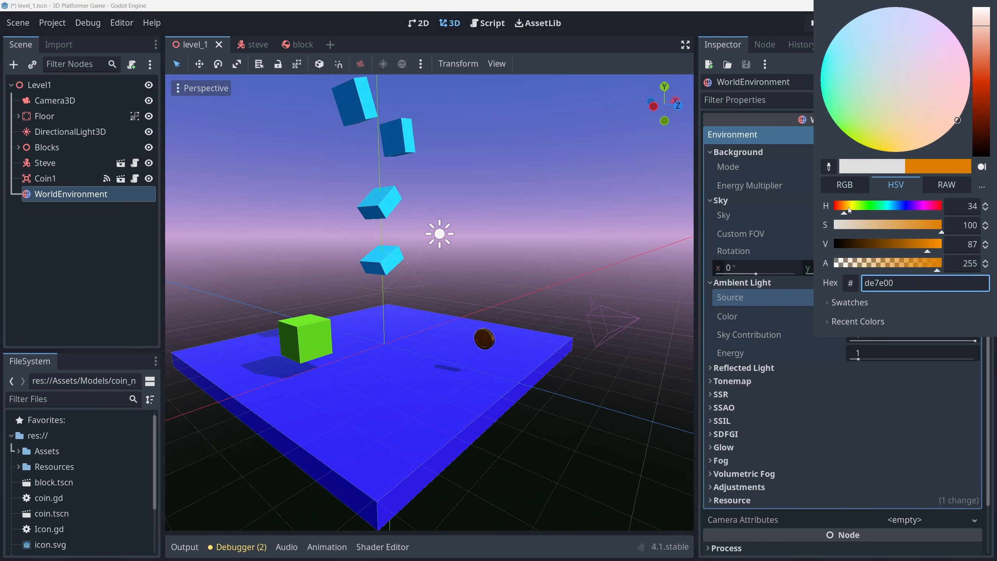
{"action": "left_click_drag", "start_coordinate": [977, 84], "coordinate": [984, 94]}
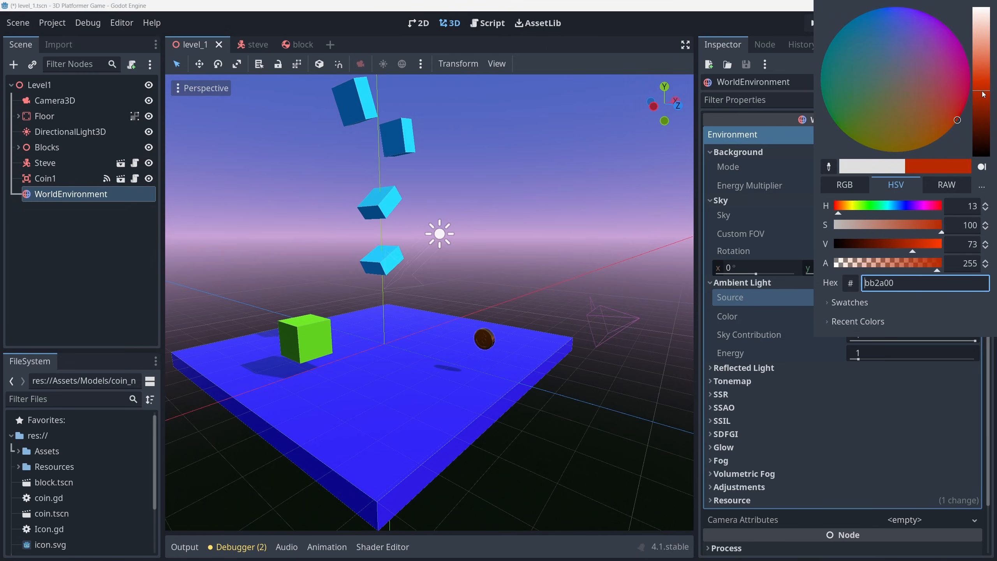
{"action": "left_click", "coordinate": [956, 379]}
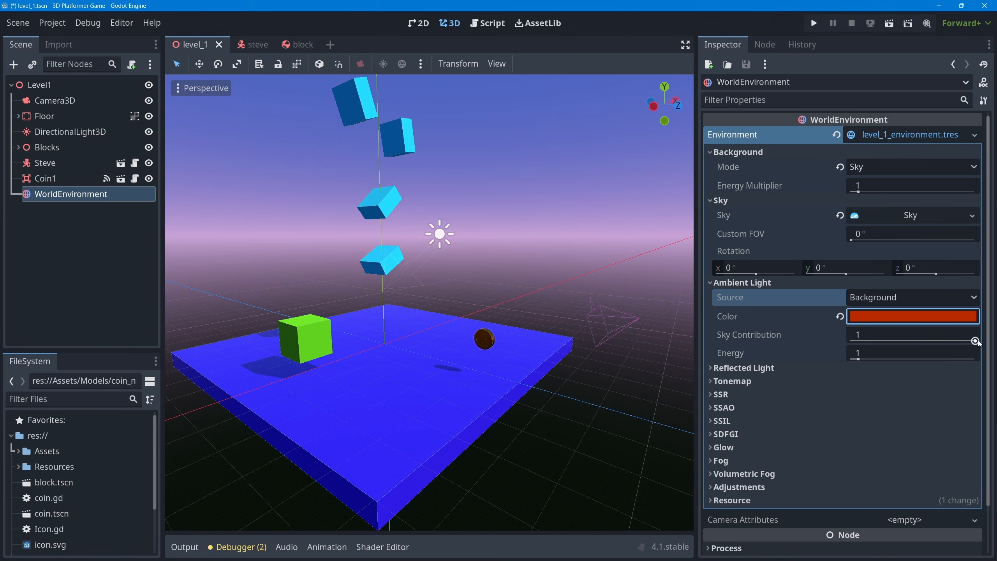
{"action": "left_click_drag", "start_coordinate": [976, 341], "coordinate": [833, 341]}
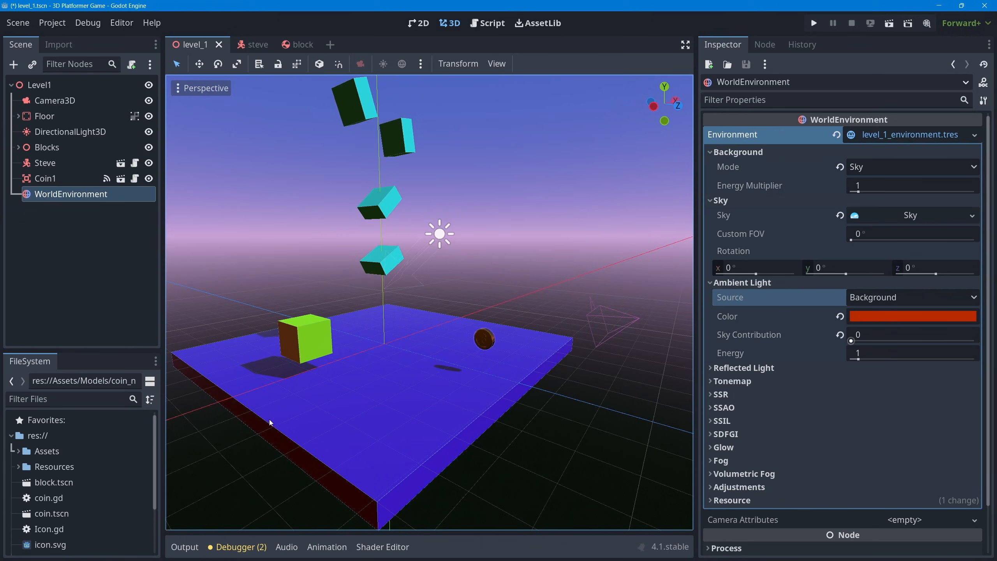
{"action": "middle_click_drag", "start_coordinate": [342, 336], "coordinate": [399, 275]}
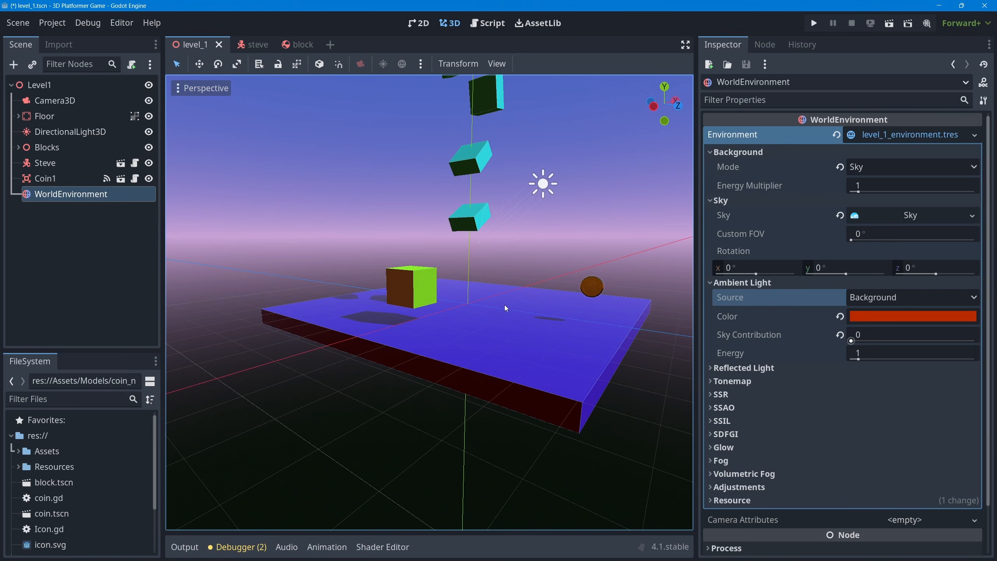
Reset the Ambient Light Color and change it to pure white, hex ffffff
{"action": "left_click", "coordinate": [839, 316]}
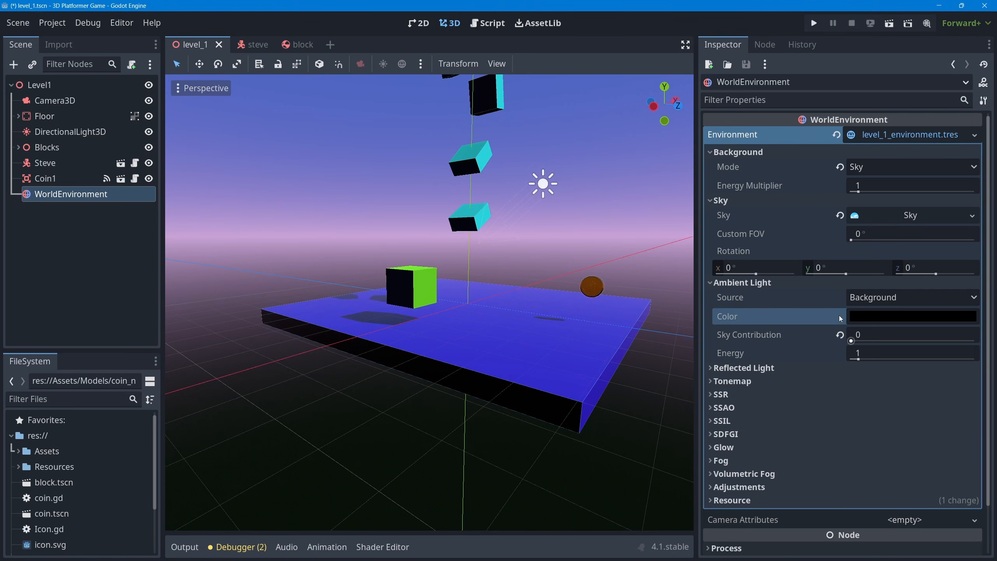
{"action": "left_click", "coordinate": [895, 316]}
{"action": "left_click_drag", "start_coordinate": [977, 76], "coordinate": [967, 5]}
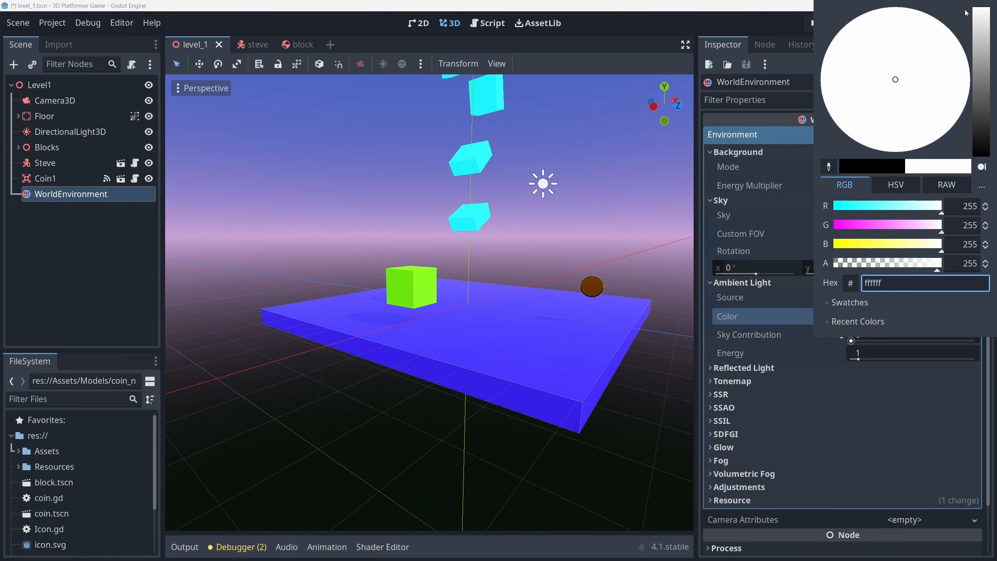
{"action": "left_click", "coordinate": [986, 347]}
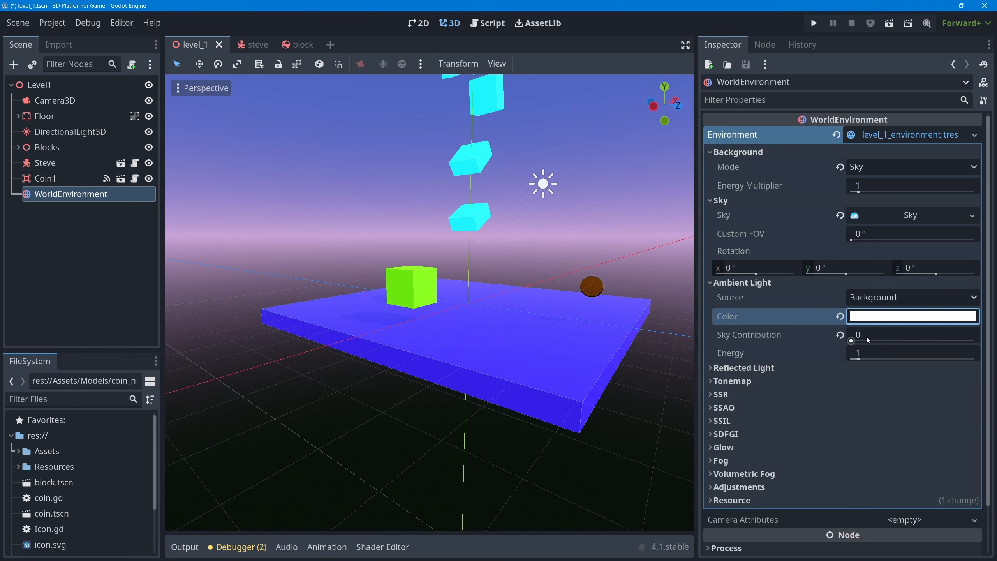
Set the Ambient Light's Sky Contribution to 0.75
{"action": "left_click_drag", "start_coordinate": [866, 338], "coordinate": [974, 339]}
{"action": "left_click", "coordinate": [948, 338]}
{"action": "type", "text": "0.75"}
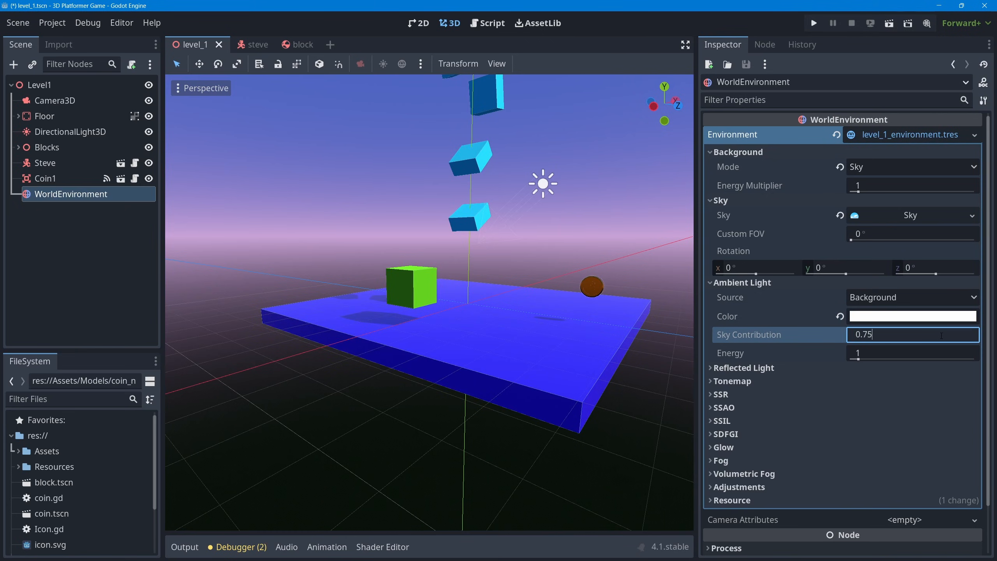
{"action": "key", "text": "Return"}
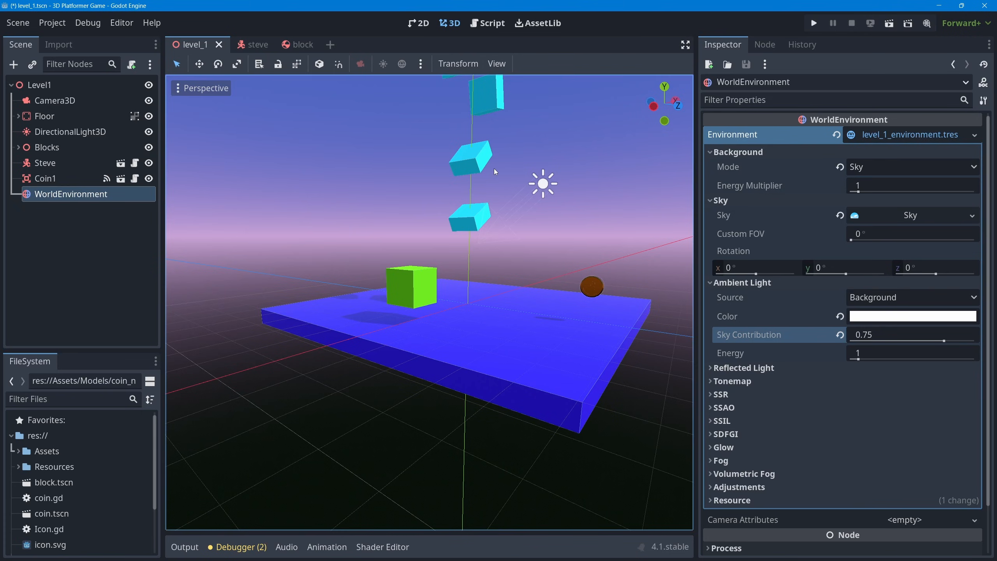
Save the level_1 scene, run it to check the ambient lighting, and close the game window
{"action": "key", "text": "ctrl+s"}
{"action": "left_click", "coordinate": [886, 25]}
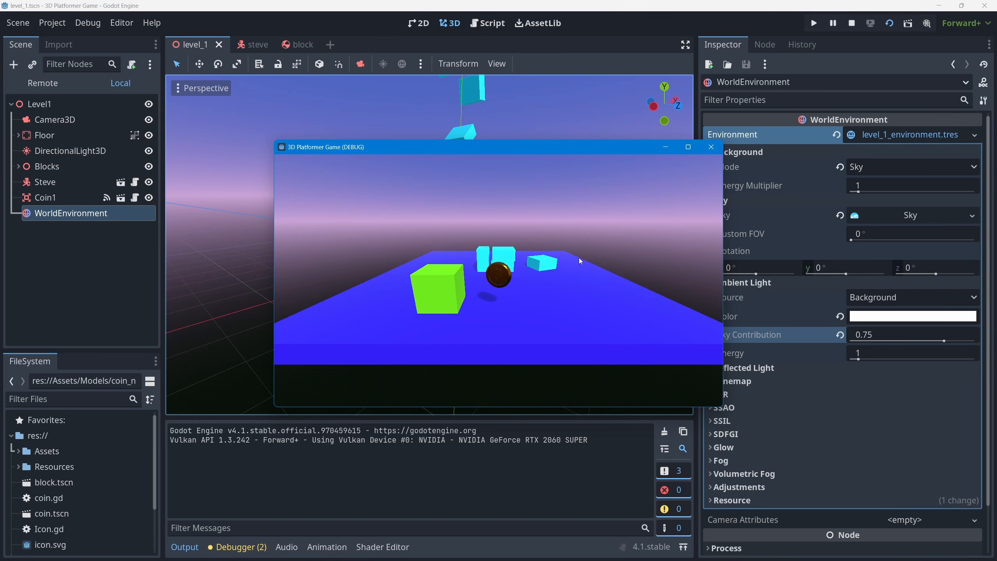
{"action": "left_click", "coordinate": [711, 147]}
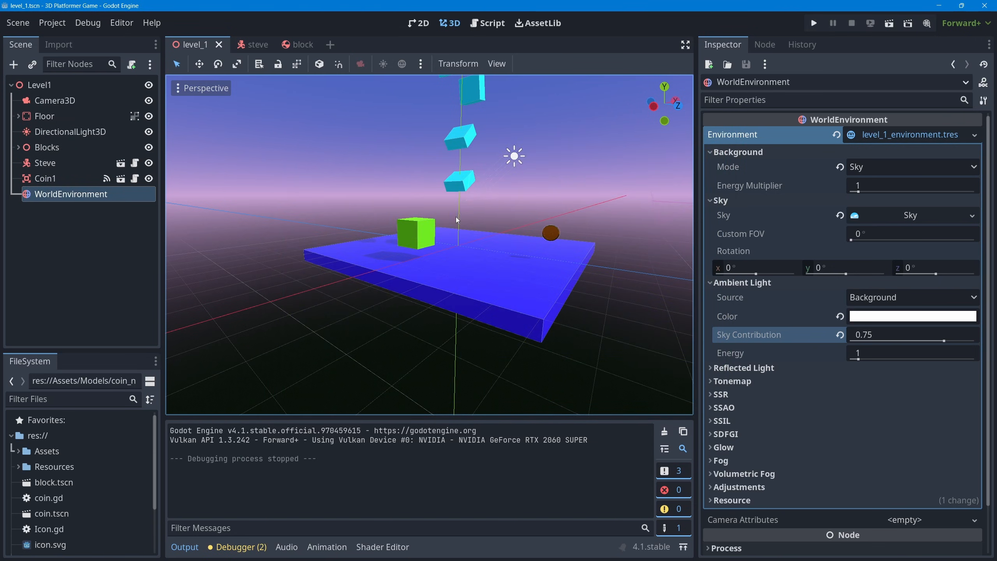
Open the Coin1 scene for editing, select its MeshInstance3D, and enable the preview environment in the viewport
{"action": "left_click", "coordinate": [47, 177]}
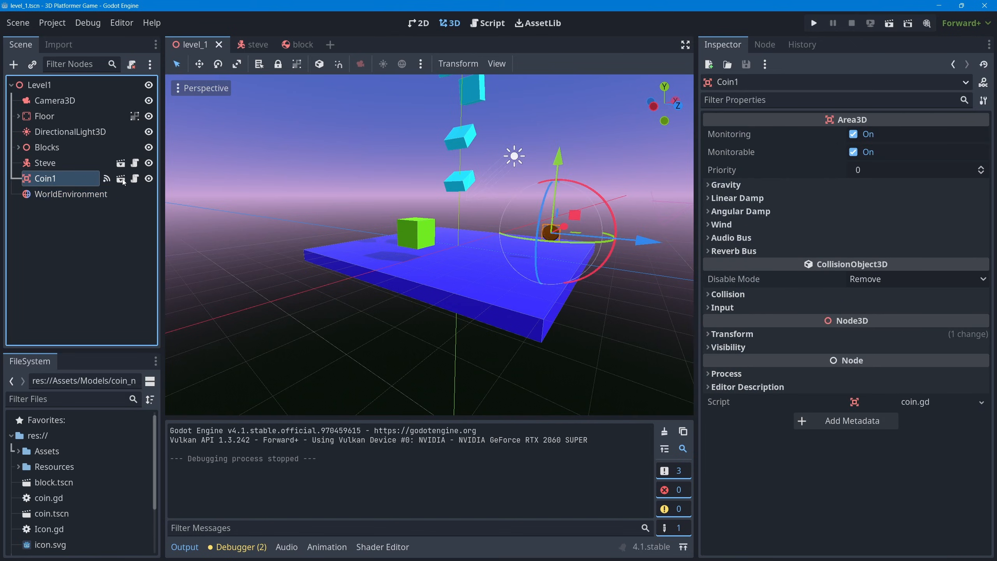
{"action": "left_click", "coordinate": [121, 179]}
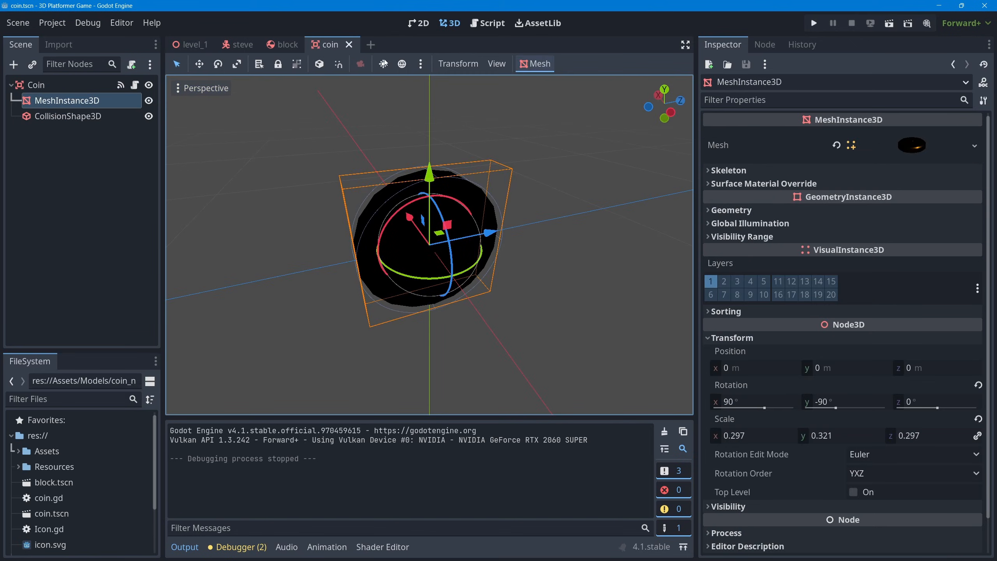
{"action": "left_click", "coordinate": [89, 101]}
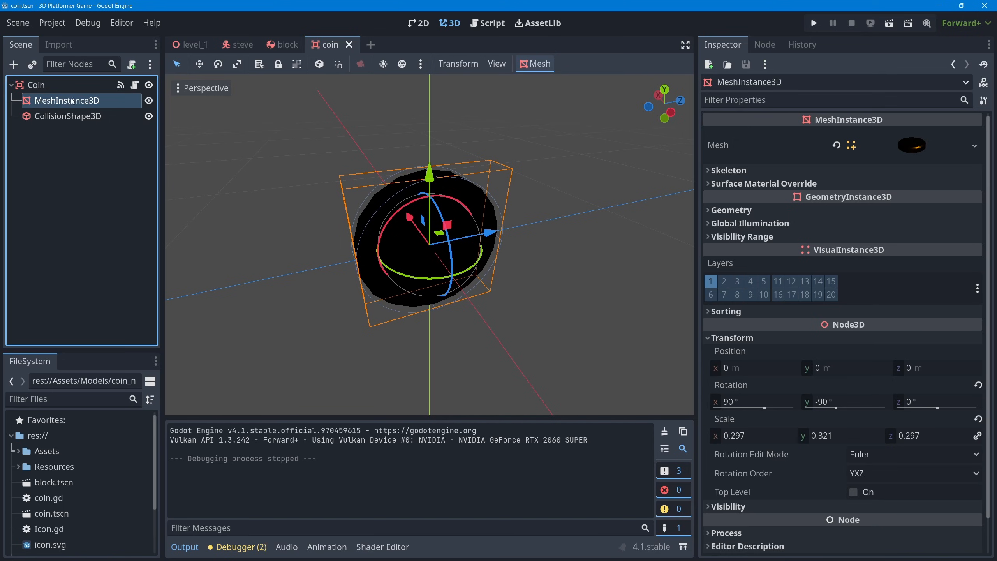
{"action": "middle_click_drag", "start_coordinate": [333, 241], "coordinate": [510, 228]}
{"action": "left_click", "coordinate": [402, 64]}
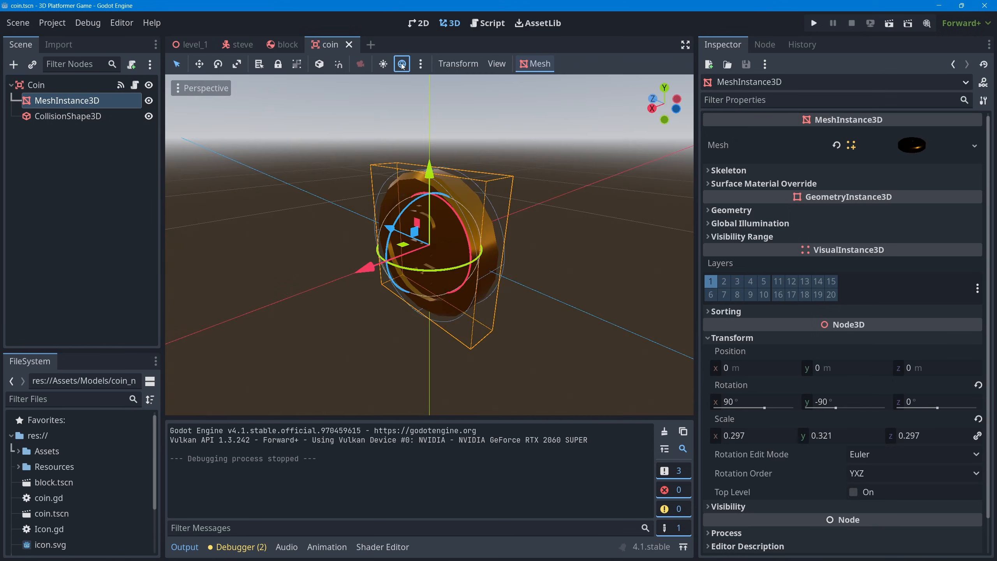
{"action": "middle_click_drag", "start_coordinate": [402, 164], "coordinate": [440, 194]}
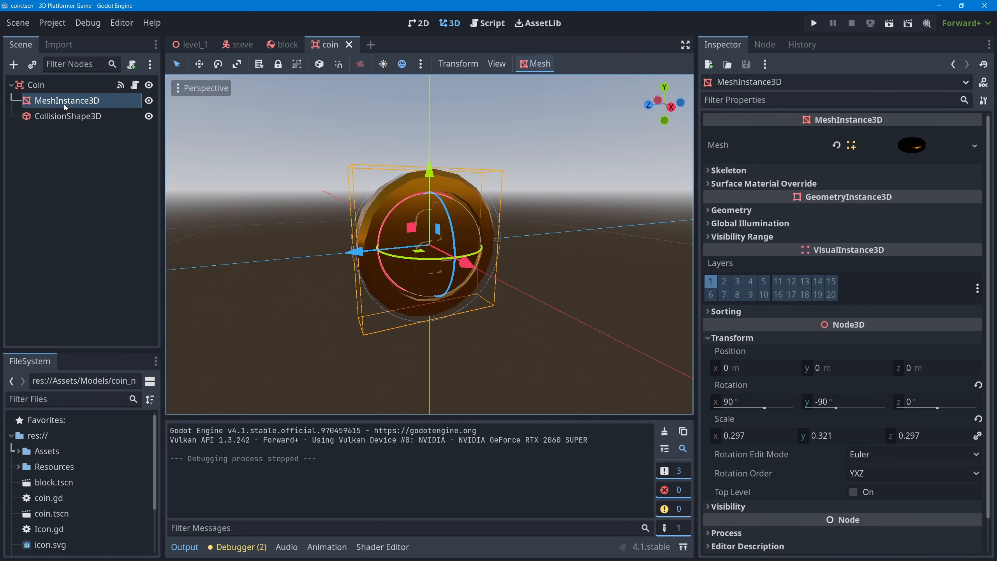
Set the Roughness of the coin mesh's Surface 0 material to 0.4
{"action": "left_click", "coordinate": [914, 146]}
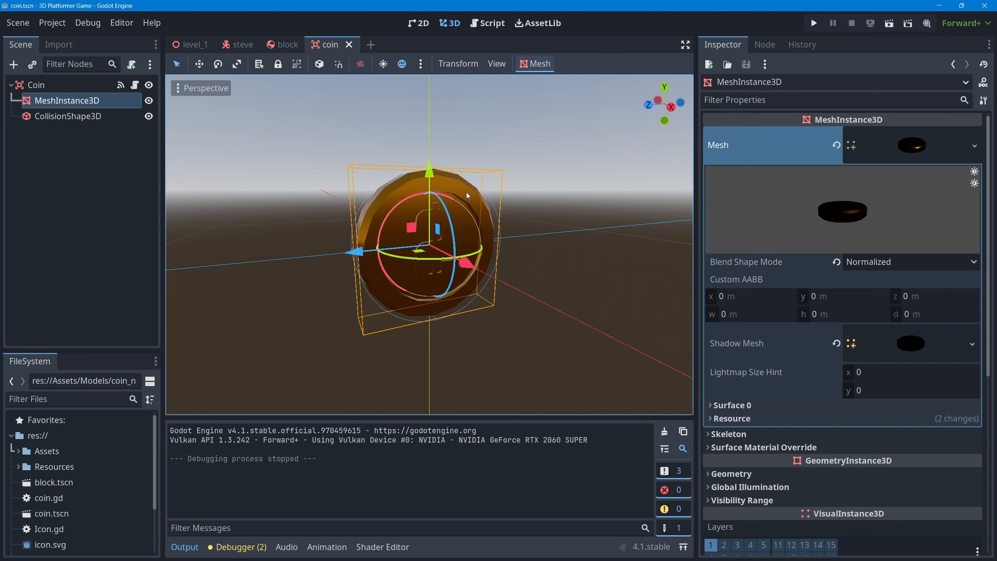
{"action": "left_click", "coordinate": [743, 406]}
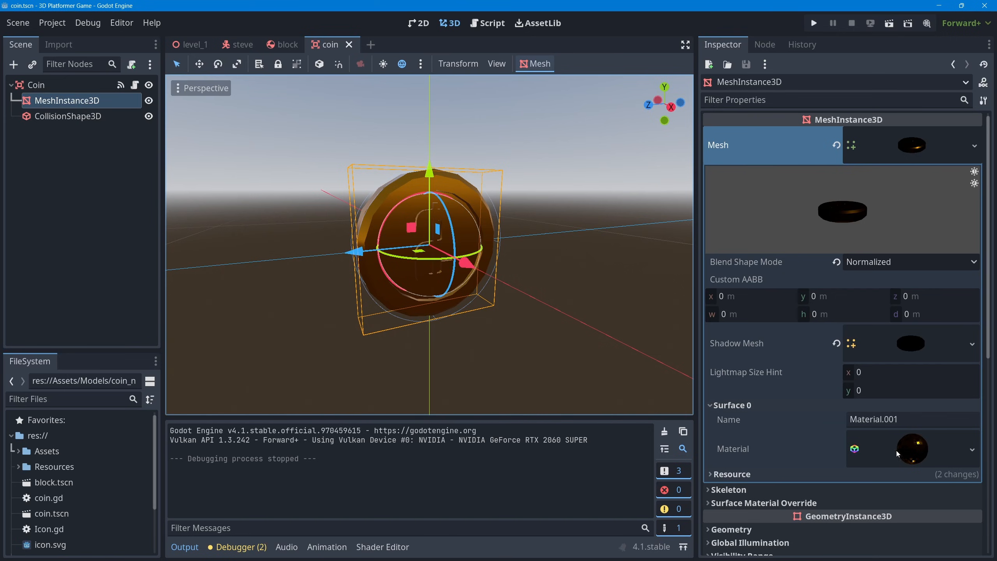
{"action": "scroll", "coordinate": [902, 381], "scroll_direction": "down", "scroll_amount": 3}
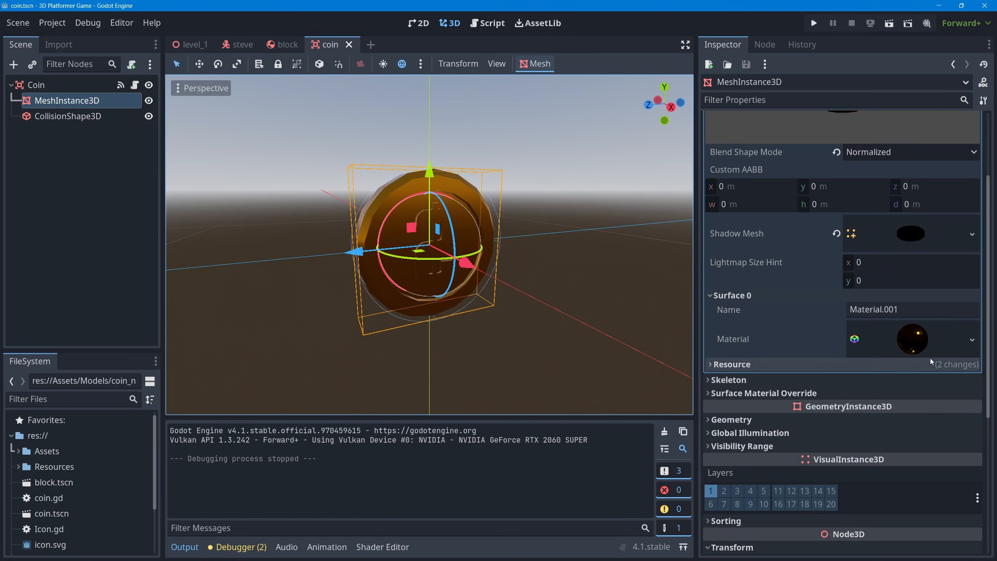
{"action": "left_click", "coordinate": [924, 333]}
{"action": "scroll", "coordinate": [868, 347], "scroll_direction": "down", "scroll_amount": 4}
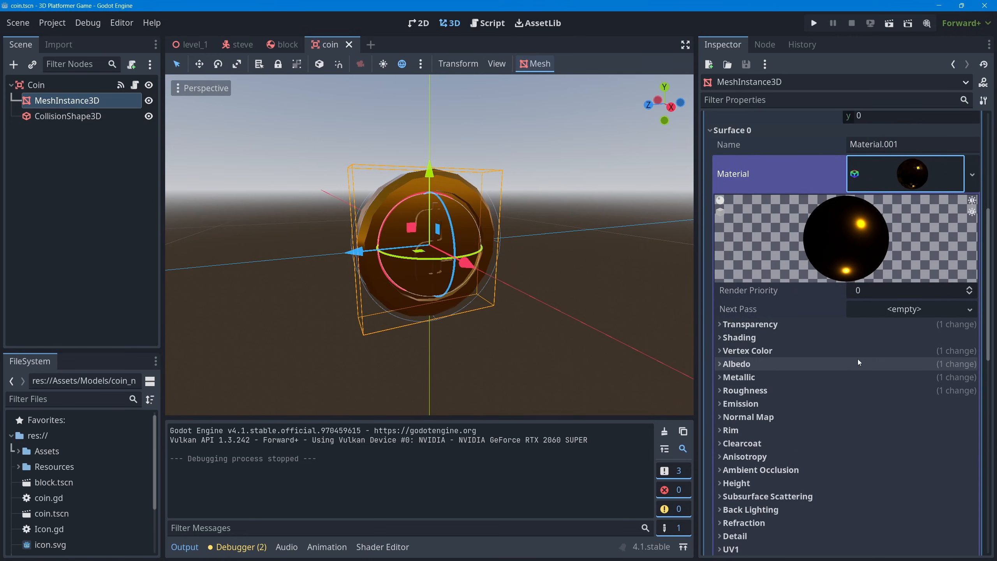
{"action": "scroll", "coordinate": [854, 357], "scroll_direction": "down", "scroll_amount": 1}
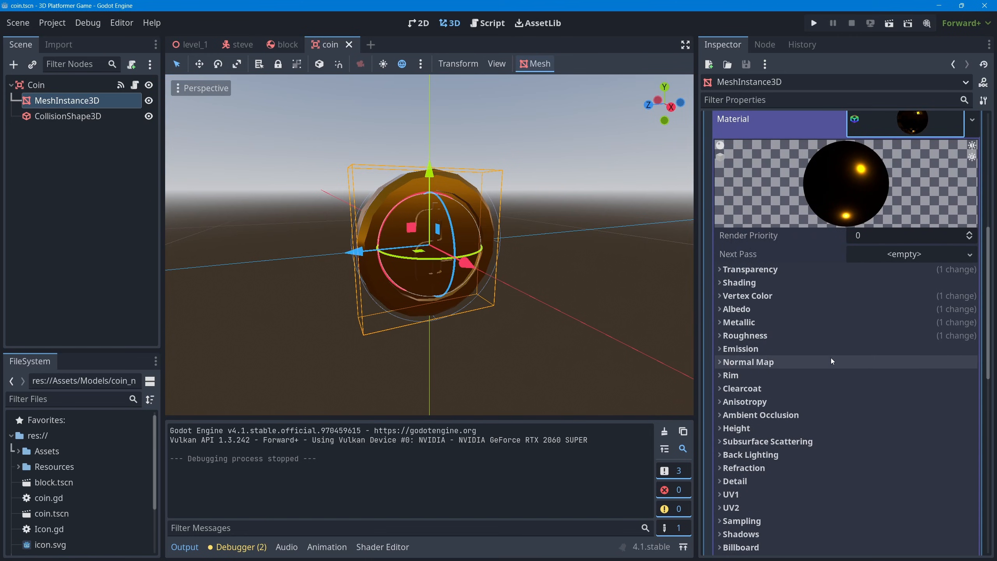
{"action": "left_click", "coordinate": [726, 336]}
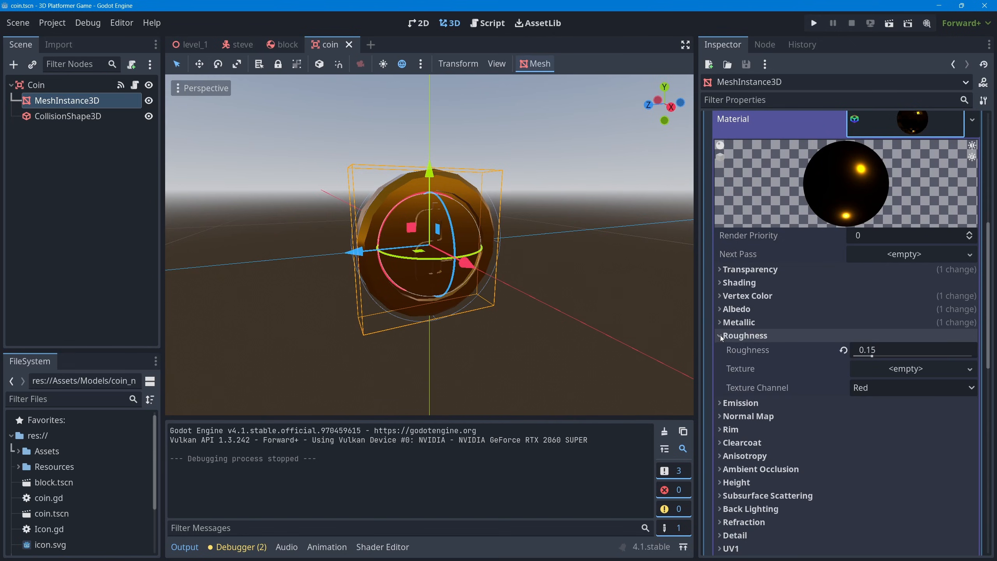
{"action": "left_click", "coordinate": [883, 352]}
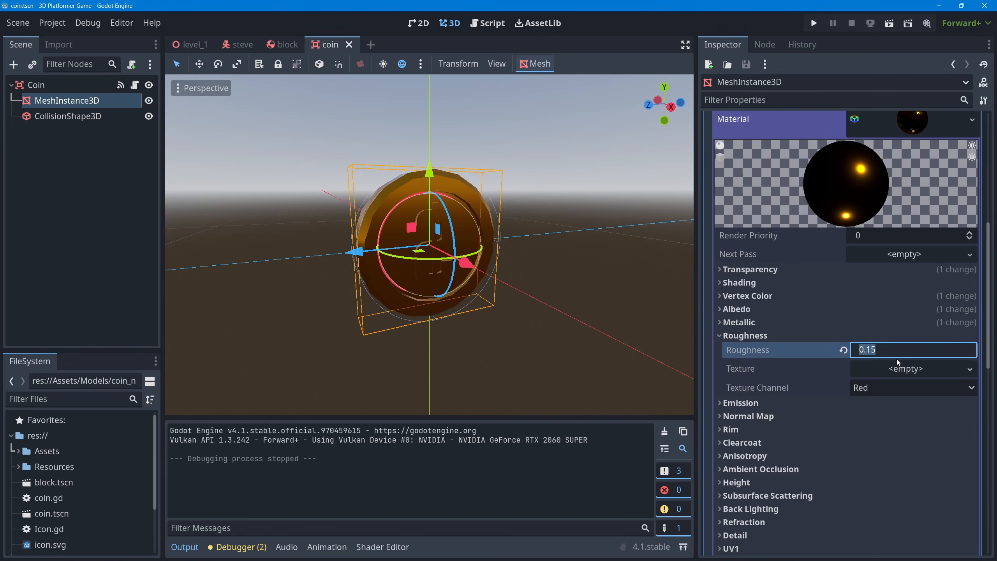
{"action": "type", "text": "0"}
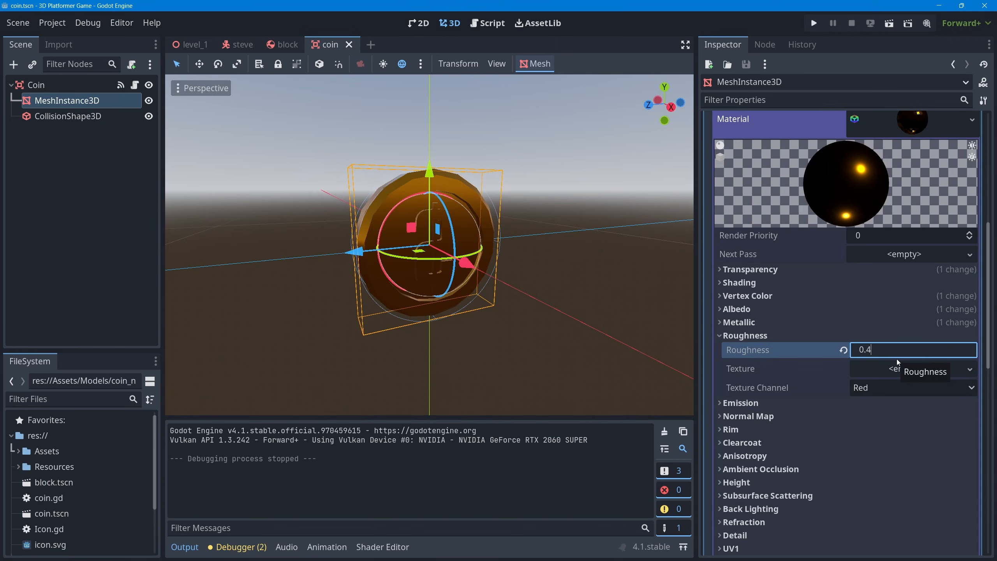
{"action": "type", "text": ".4"}
{"action": "key", "text": "Return"}
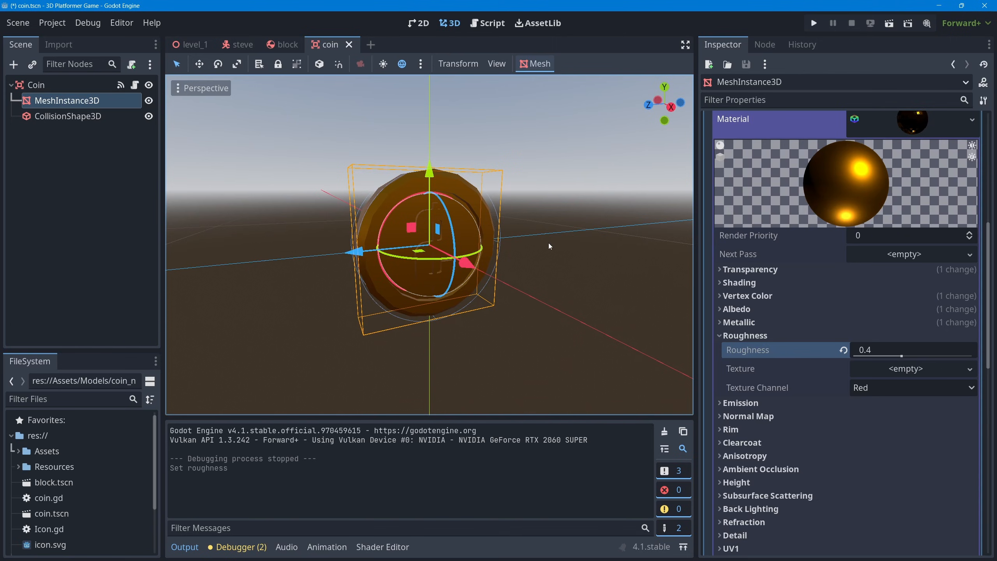
Save the coin scene, close it, and return to the level_1 scene
{"action": "key", "text": "ctrl+s"}
{"action": "left_click", "coordinate": [348, 44]}
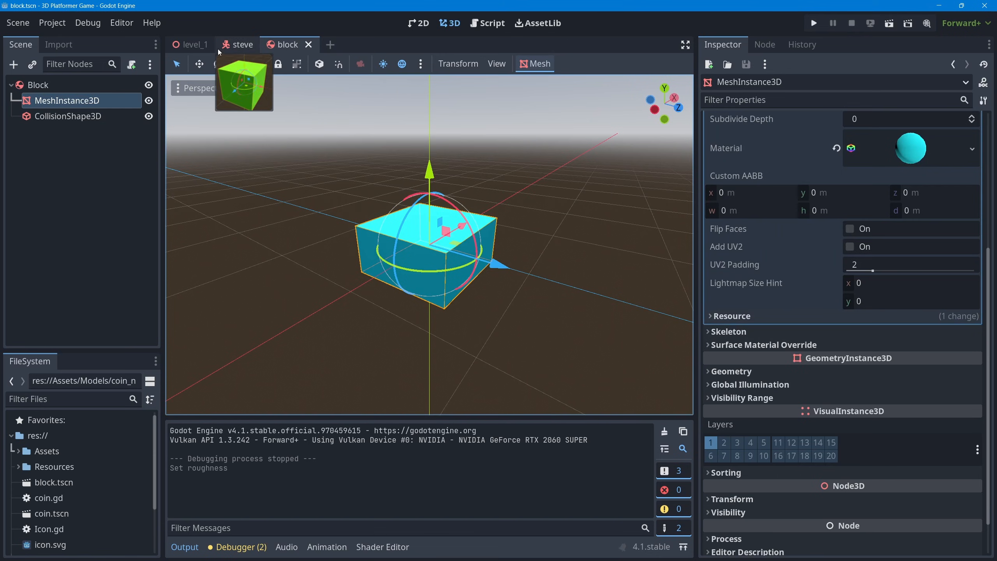
{"action": "left_click", "coordinate": [190, 44]}
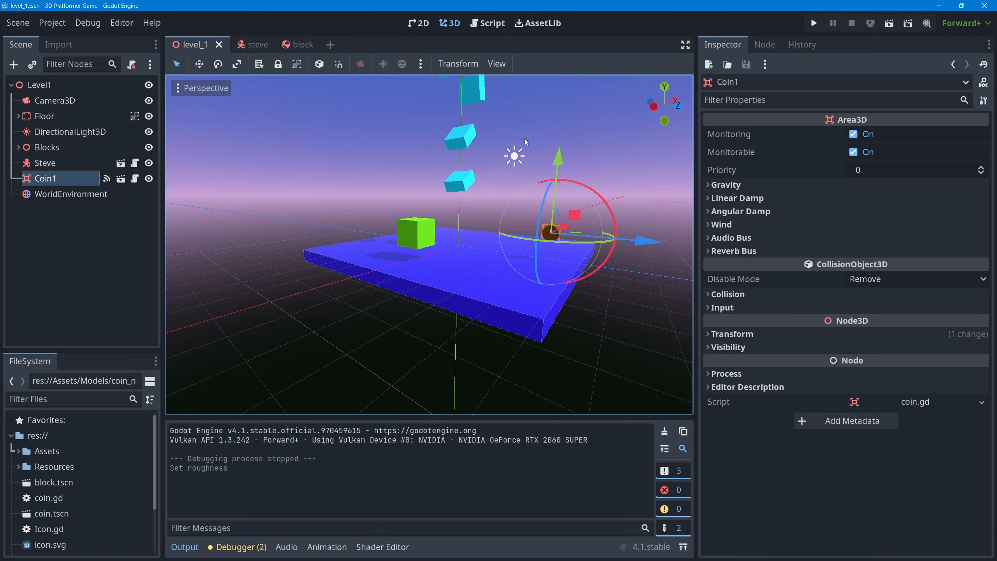
Save and run the level_1 scene, move Steve around to check the coin's look, and close the game window
{"action": "scroll", "coordinate": [567, 170], "scroll_direction": "up", "scroll_amount": 7}
{"action": "middle_click_drag", "start_coordinate": [585, 173], "coordinate": [499, 186], "text": "shift"}
{"action": "scroll", "coordinate": [444, 224], "scroll_direction": "up", "scroll_amount": 5}
{"action": "middle_click_drag", "start_coordinate": [445, 226], "coordinate": [451, 248]}
{"action": "scroll", "coordinate": [417, 225], "scroll_direction": "down", "scroll_amount": 8}
{"action": "key", "text": "ctrl+s"}
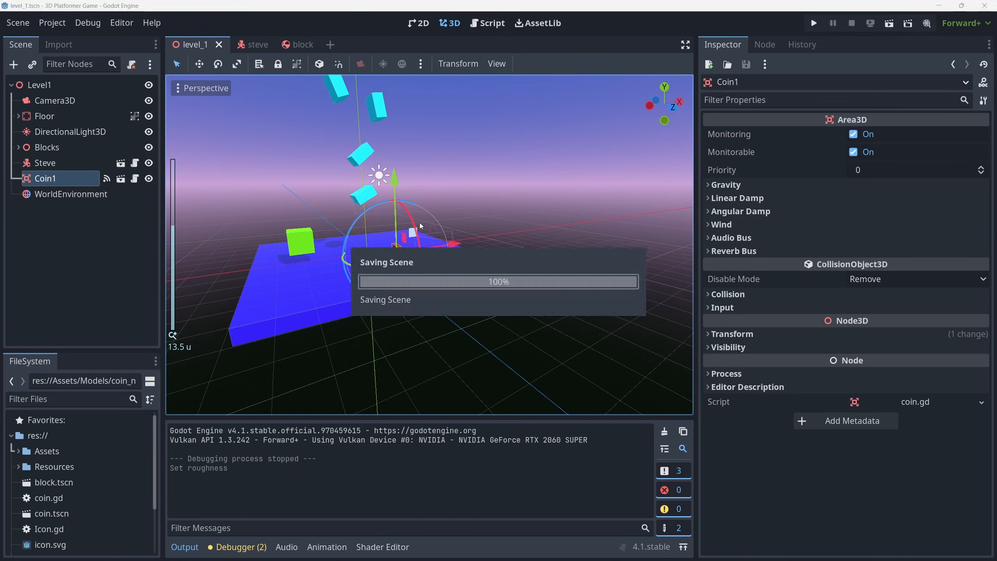
{"action": "left_click", "coordinate": [888, 24]}
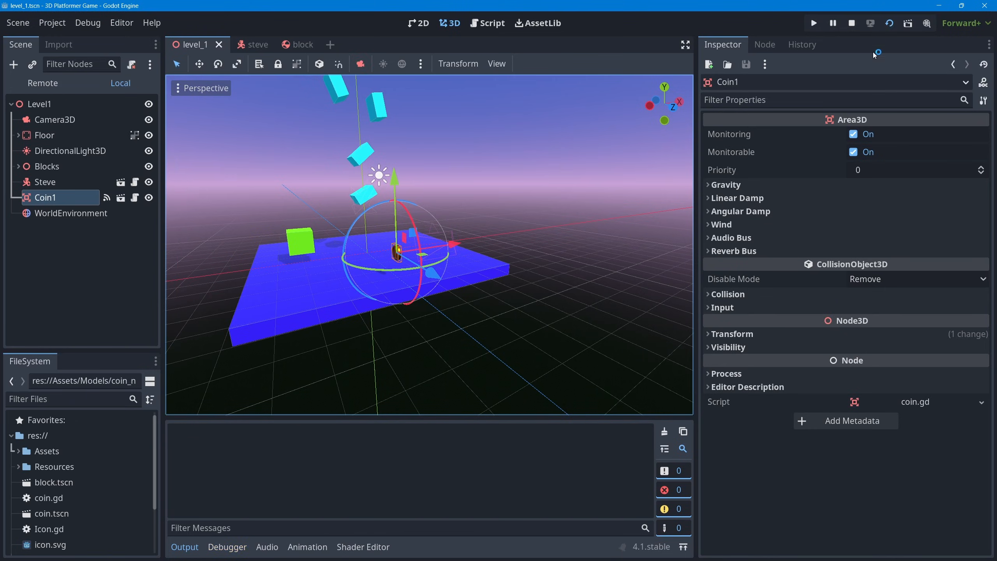
{"action": "key", "text": "Right"}
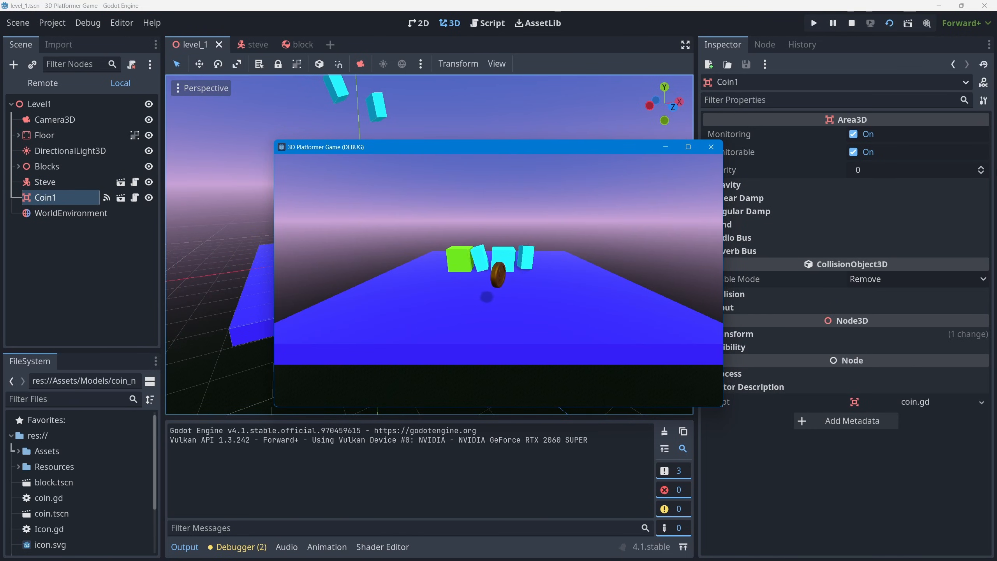
{"action": "key", "text": "Down"}
{"action": "key", "text": "Right"}
{"action": "key", "text": "Right"}
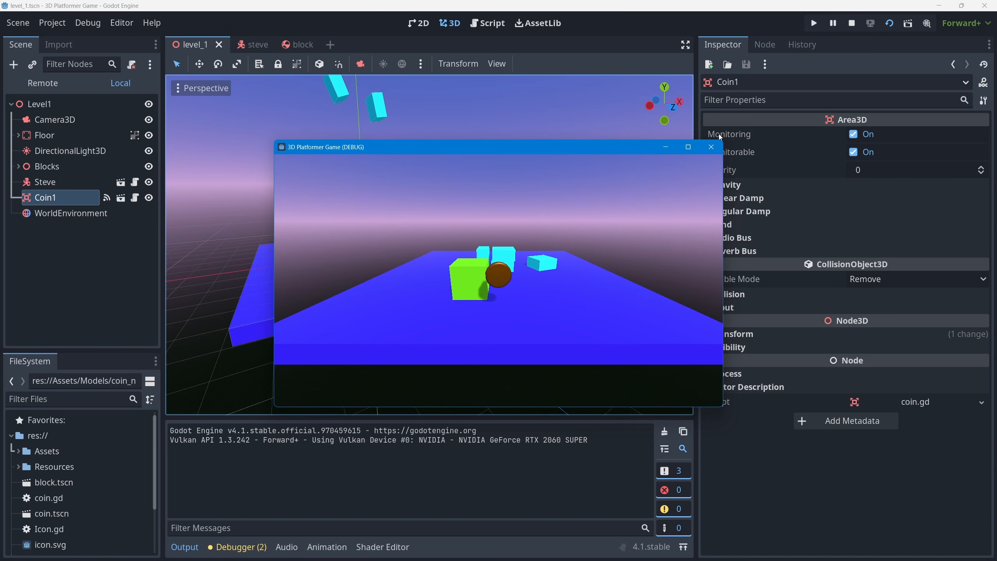
{"action": "left_click", "coordinate": [711, 147]}
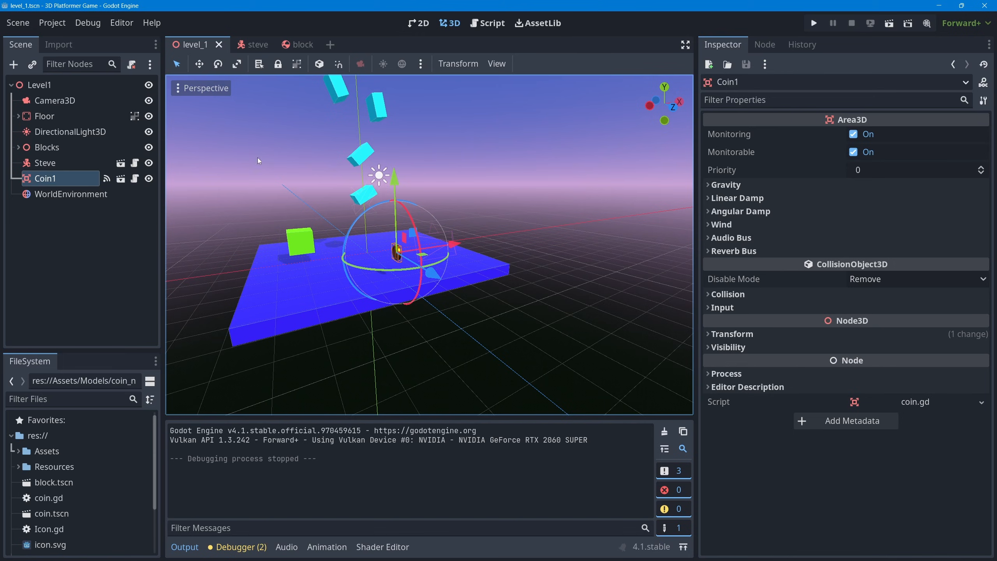
Enable SSR in the WorldEnvironment's environment and inspect the reflections on the floor
{"action": "left_click", "coordinate": [67, 194]}
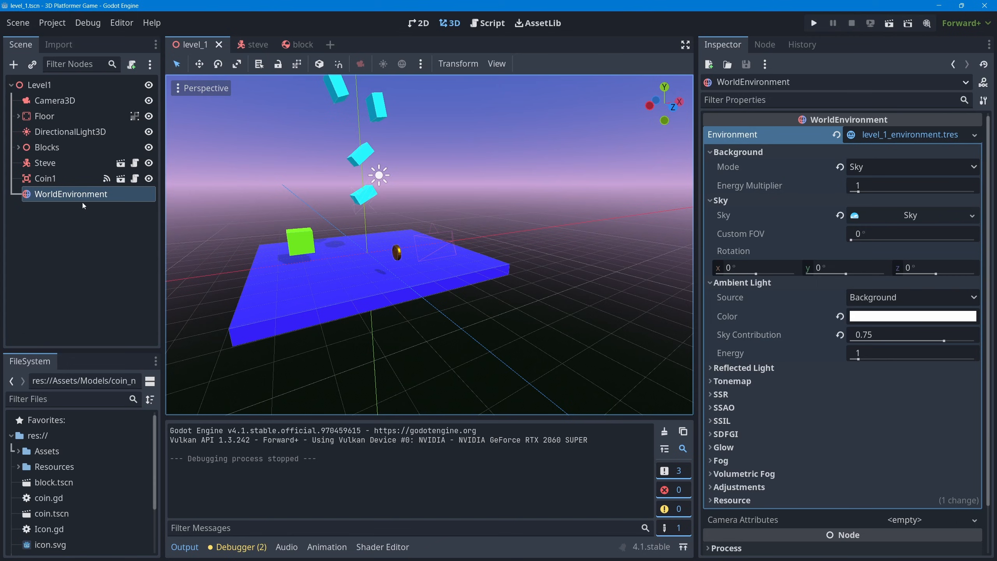
{"action": "left_click", "coordinate": [933, 134]}
{"action": "left_click", "coordinate": [916, 135]}
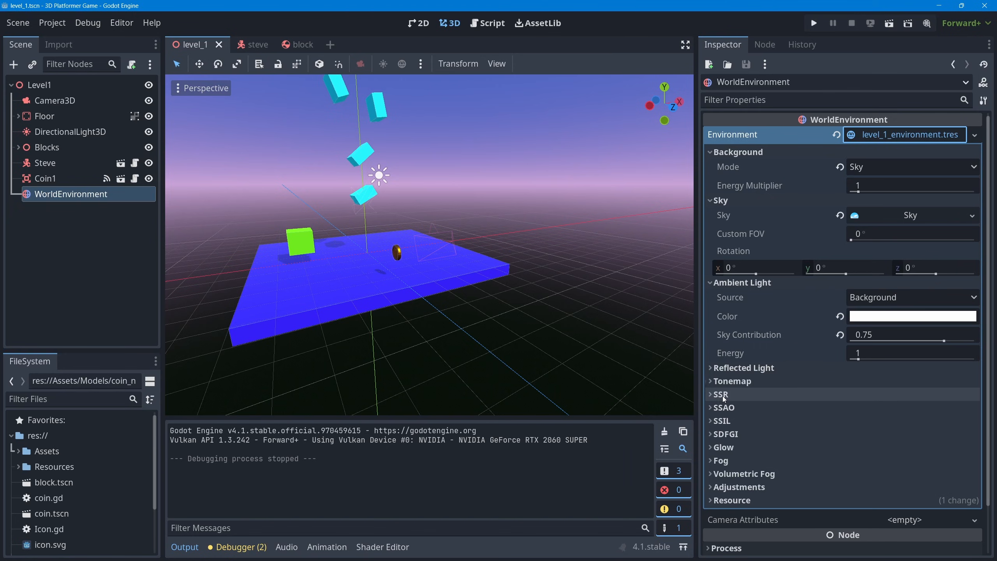
{"action": "left_click", "coordinate": [710, 394]}
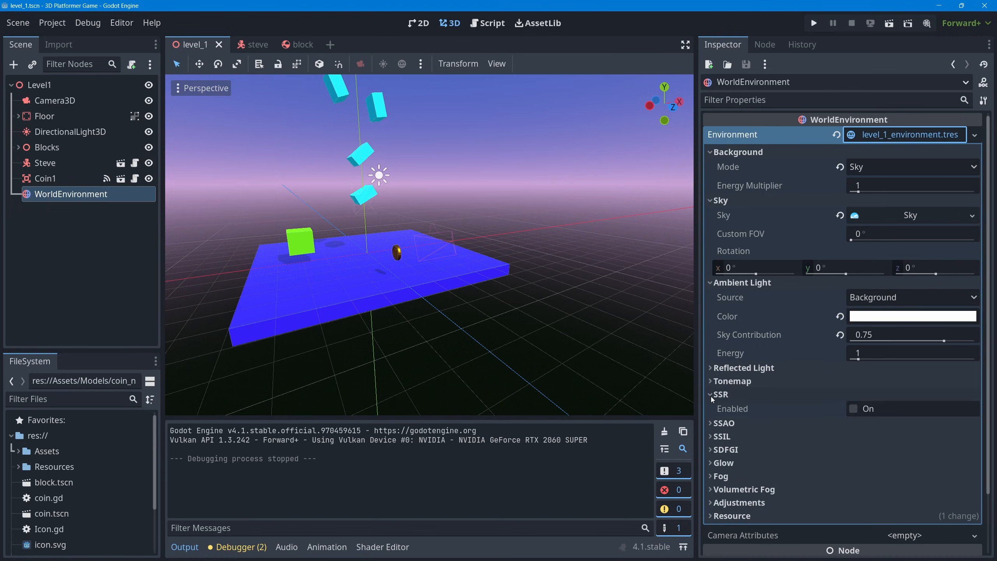
{"action": "left_click", "coordinate": [854, 409]}
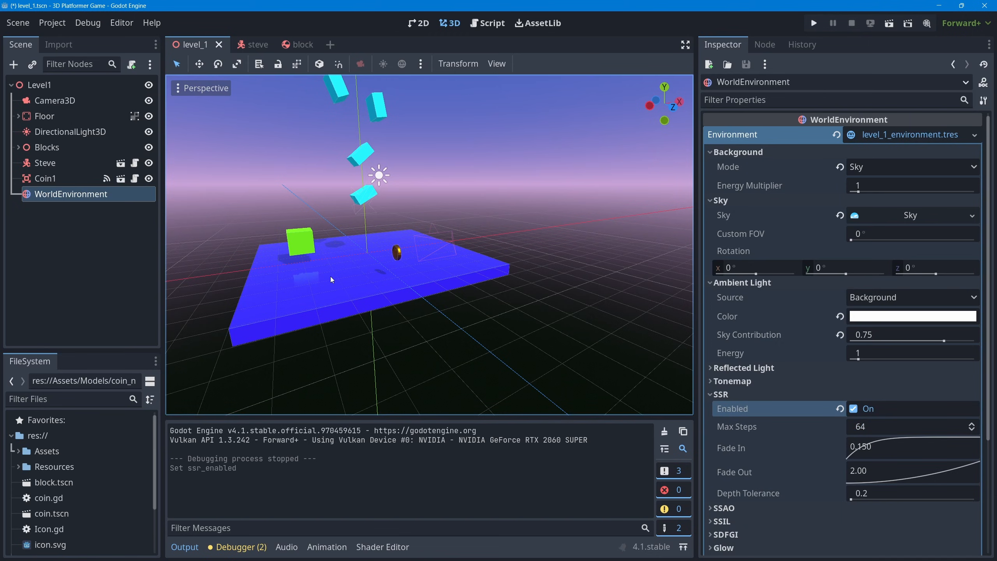
{"action": "middle_click_drag", "start_coordinate": [419, 217], "coordinate": [477, 240], "text": "shift"}
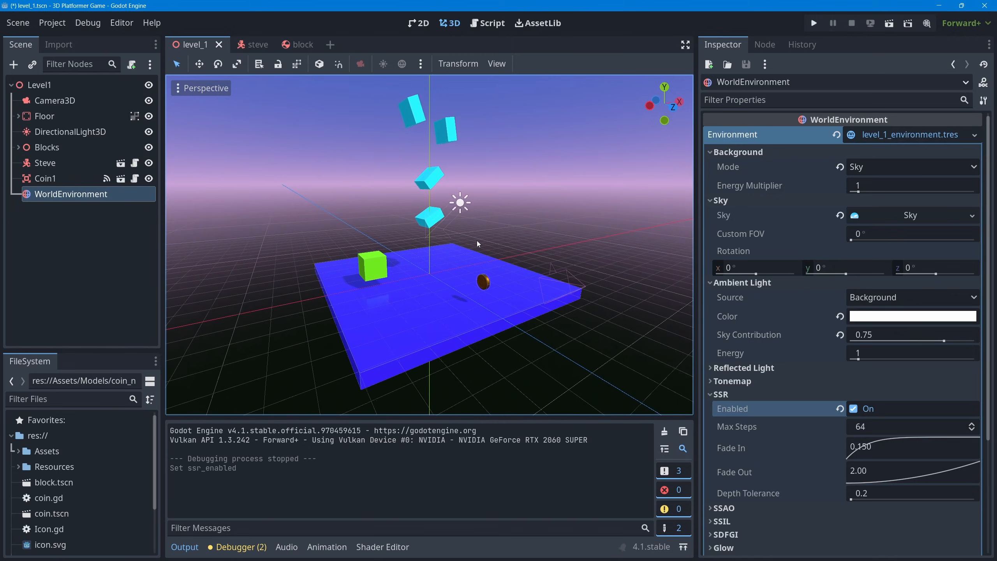
{"action": "scroll", "coordinate": [370, 296], "scroll_direction": "up", "scroll_amount": 8}
{"action": "middle_click_drag", "start_coordinate": [376, 304], "coordinate": [415, 278]}
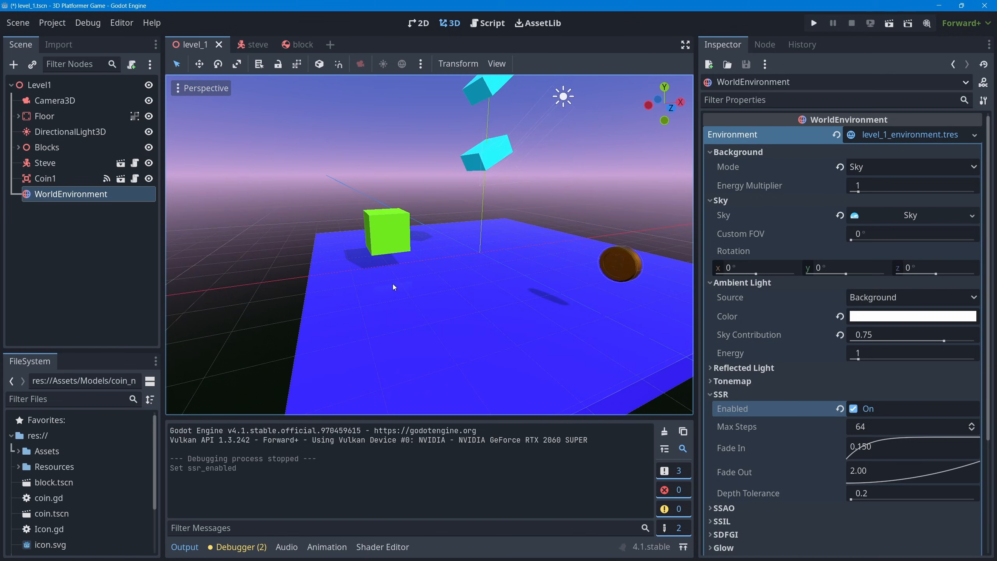
Examine the Roughness of the Floor mesh's material, then return to the WorldEnvironment's SSR settings
{"action": "left_click", "coordinate": [18, 116]}
{"action": "left_click", "coordinate": [81, 132]}
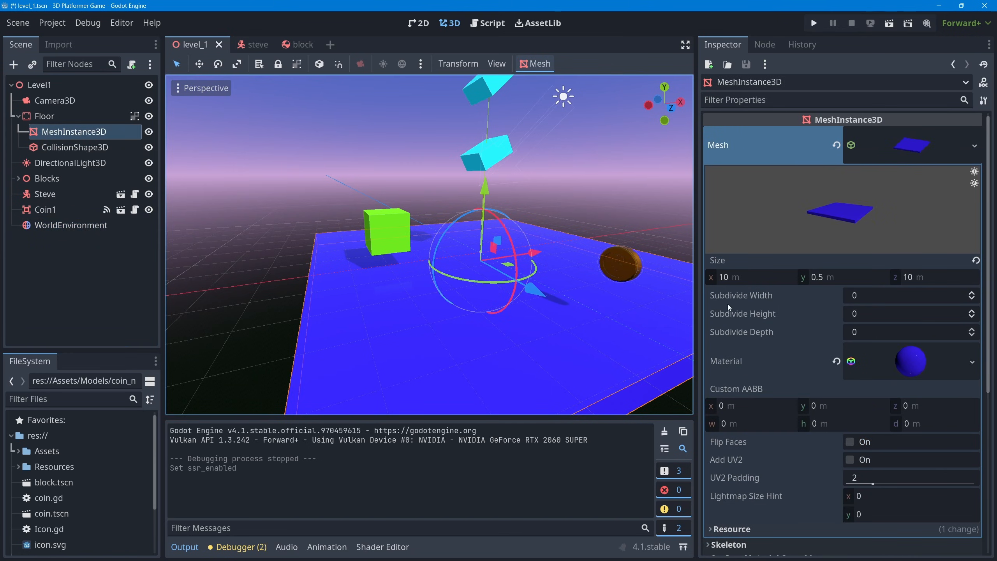
{"action": "left_click", "coordinate": [914, 360]}
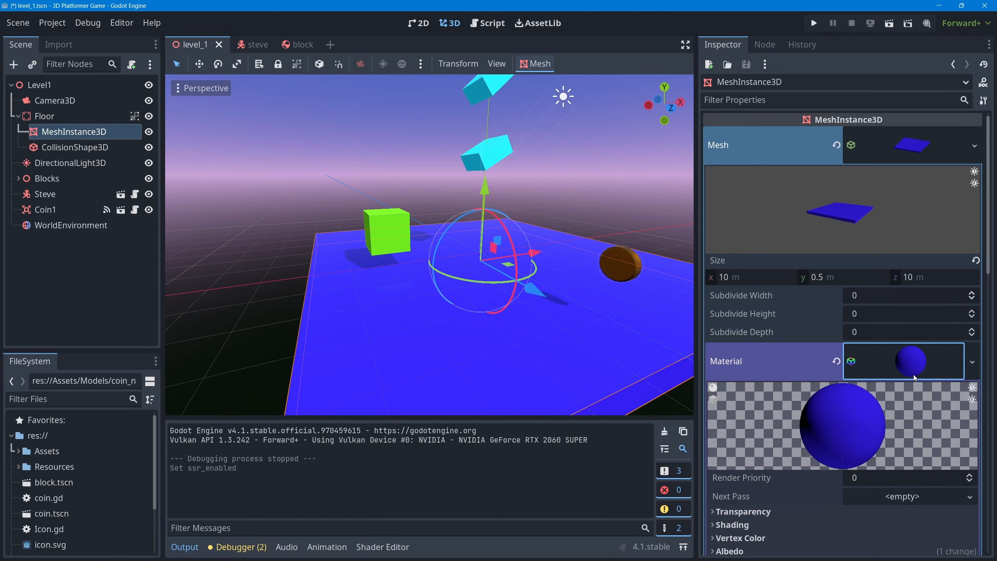
{"action": "scroll", "coordinate": [867, 388], "scroll_direction": "down", "scroll_amount": 5}
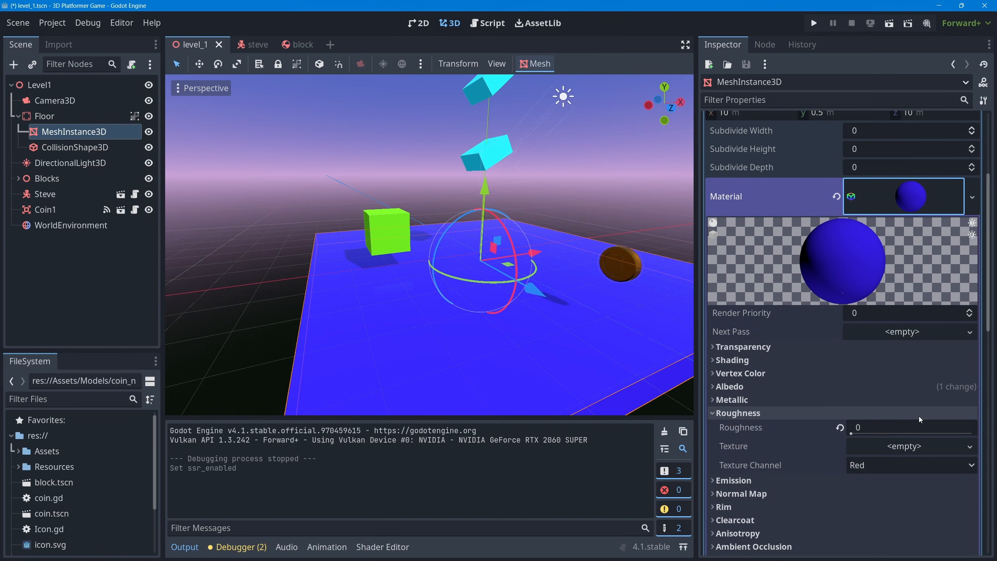
{"action": "scroll", "coordinate": [494, 279], "scroll_direction": "down", "scroll_amount": 4}
{"action": "middle_click_drag", "start_coordinate": [494, 278], "coordinate": [428, 271]}
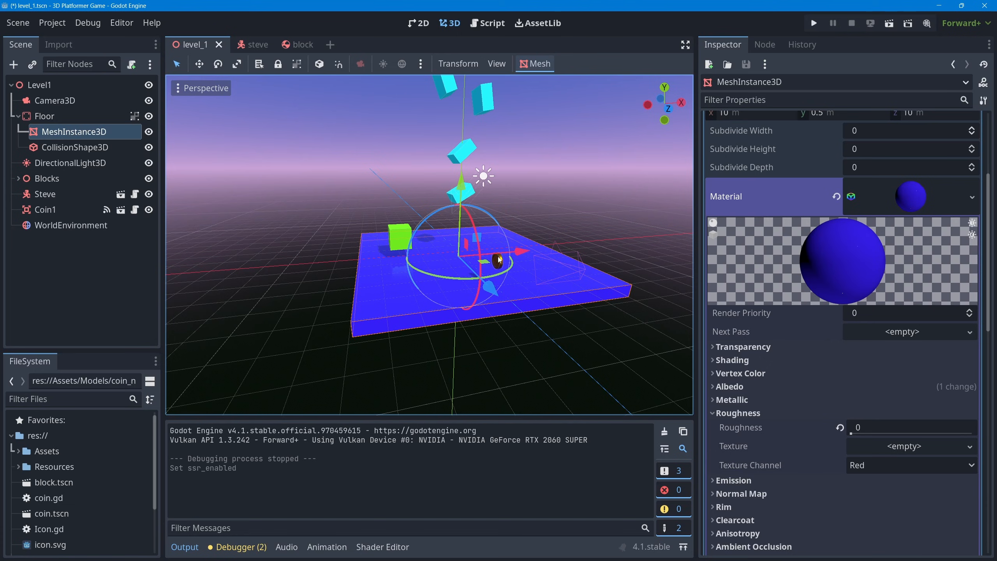
{"action": "left_click", "coordinate": [58, 226]}
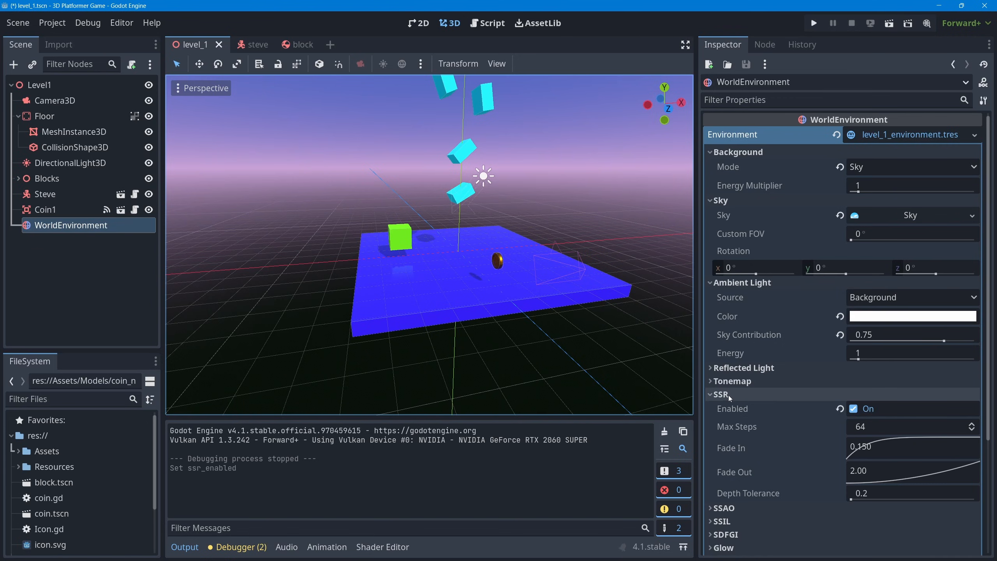
Lower Steve slightly along the Y axis toward the floor and inspect the cube's reflection up close
{"action": "scroll", "coordinate": [398, 290], "scroll_direction": "up", "scroll_amount": 6}
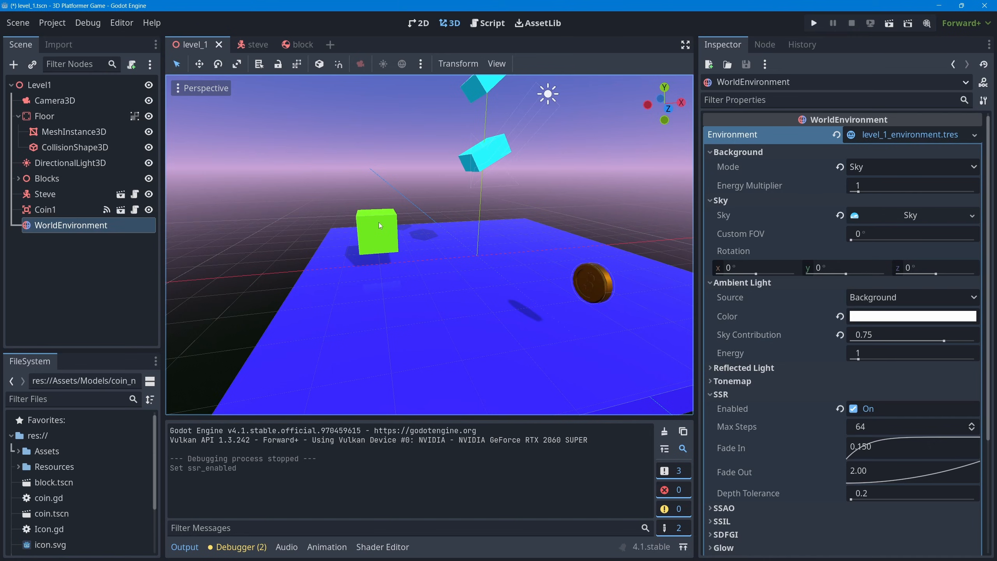
{"action": "left_click", "coordinate": [379, 222]}
{"action": "left_click_drag", "start_coordinate": [372, 154], "coordinate": [372, 168]}
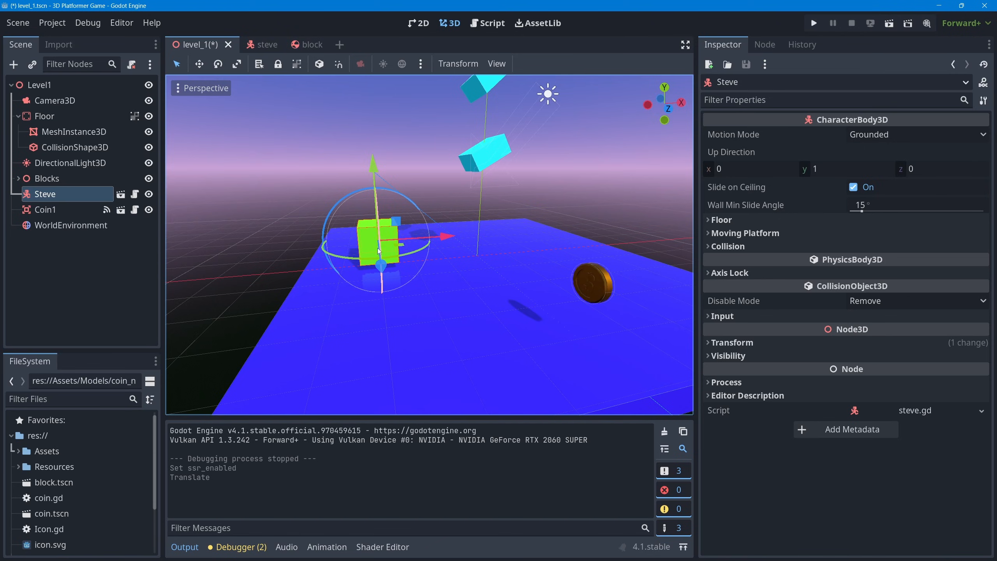
{"action": "scroll", "coordinate": [355, 292], "scroll_direction": "up", "scroll_amount": 2}
{"action": "scroll", "coordinate": [355, 293], "scroll_direction": "up", "scroll_amount": 5}
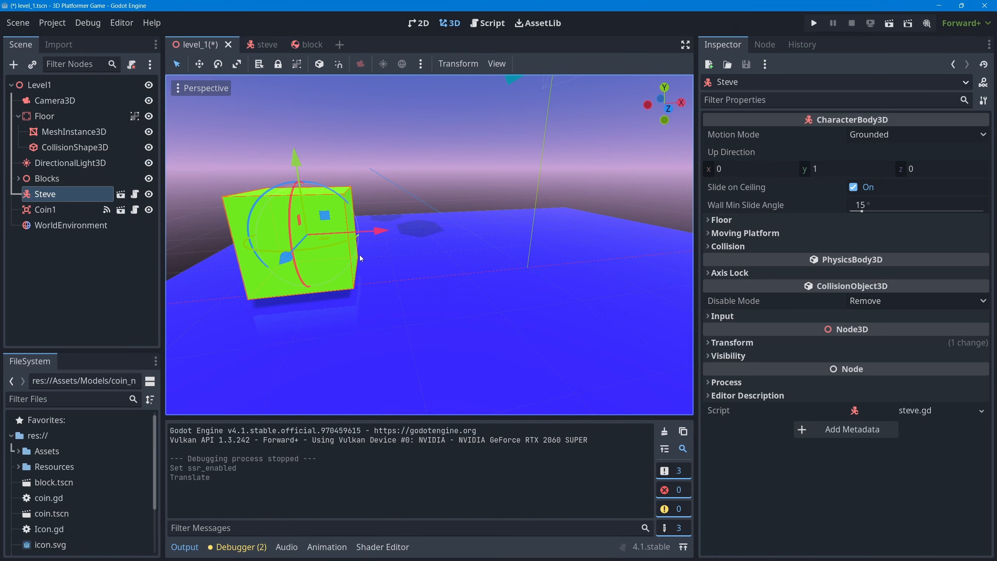
Enable SSAO in the WorldEnvironment's environment and check its effect around Steve
{"action": "left_click", "coordinate": [72, 226]}
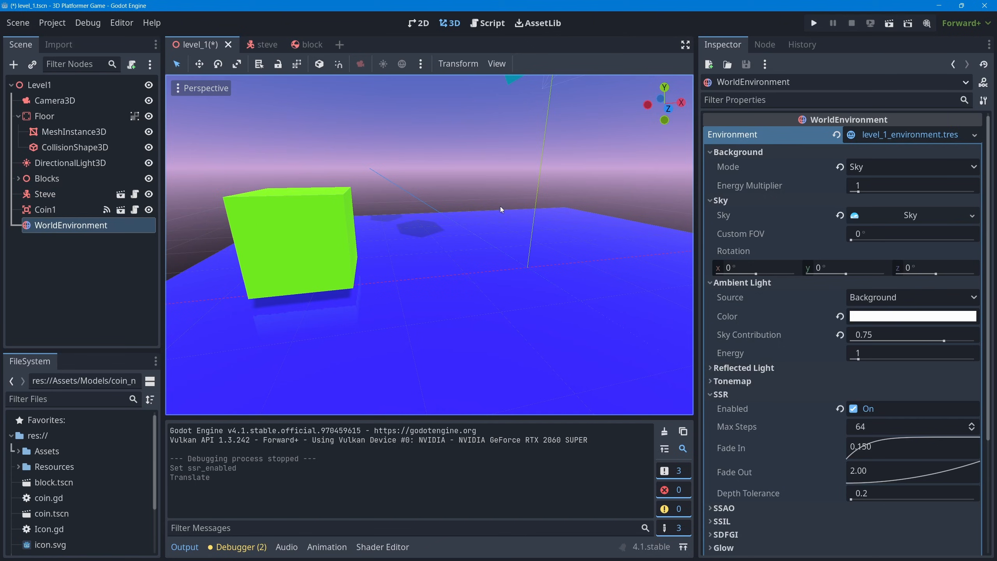
{"action": "left_click", "coordinate": [711, 394]}
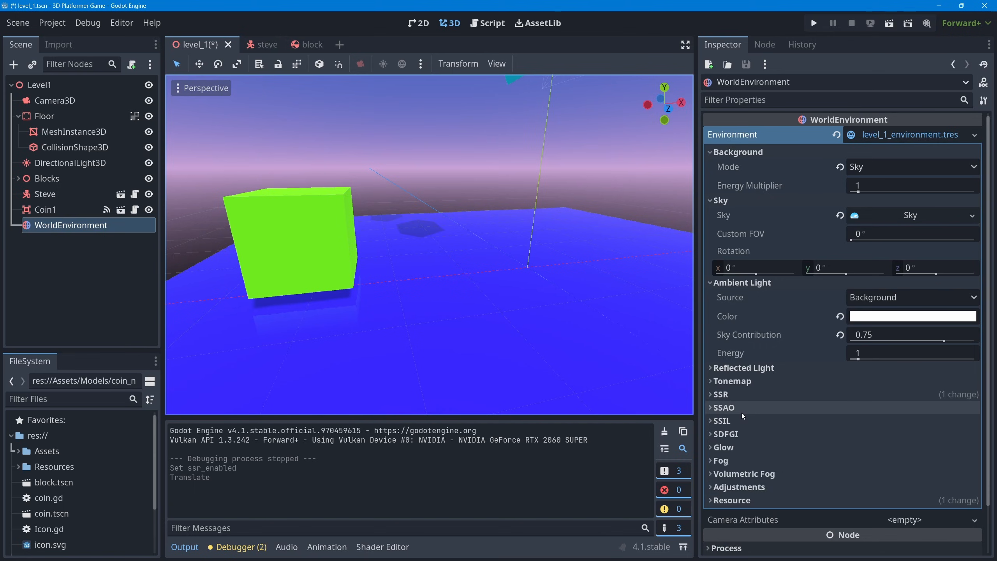
{"action": "left_click", "coordinate": [713, 408]}
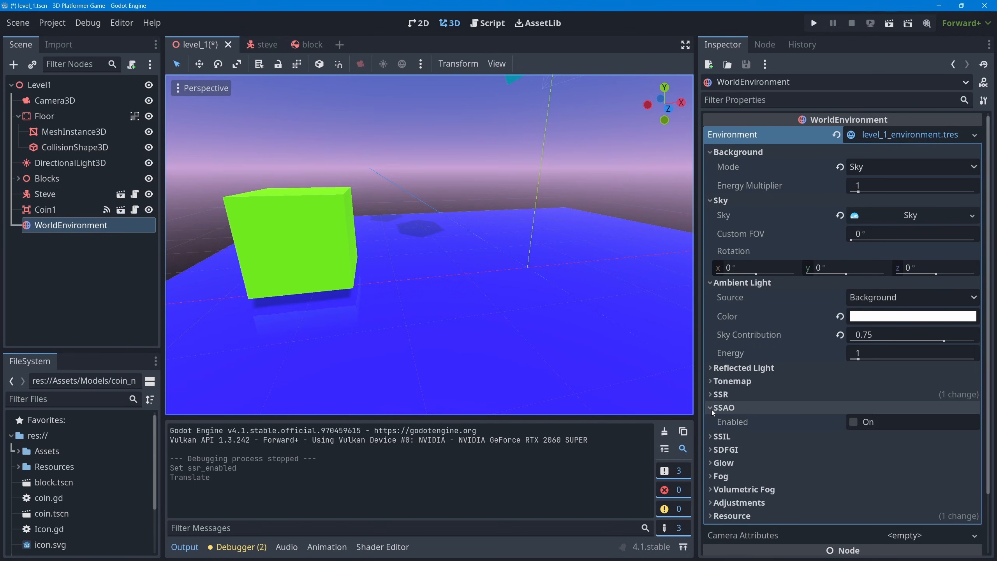
{"action": "left_click", "coordinate": [854, 423]}
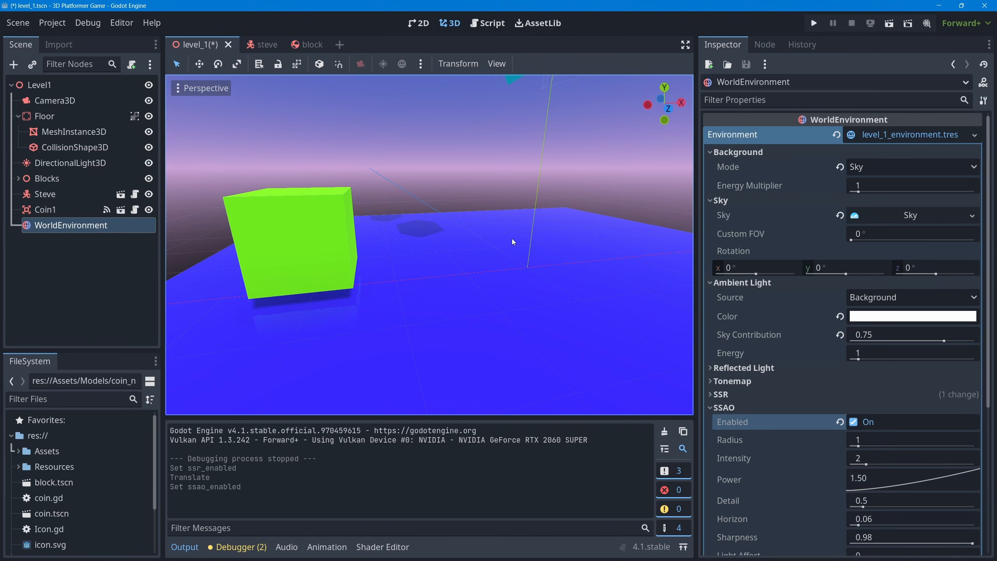
{"action": "scroll", "coordinate": [524, 190], "scroll_direction": "down", "scroll_amount": 6}
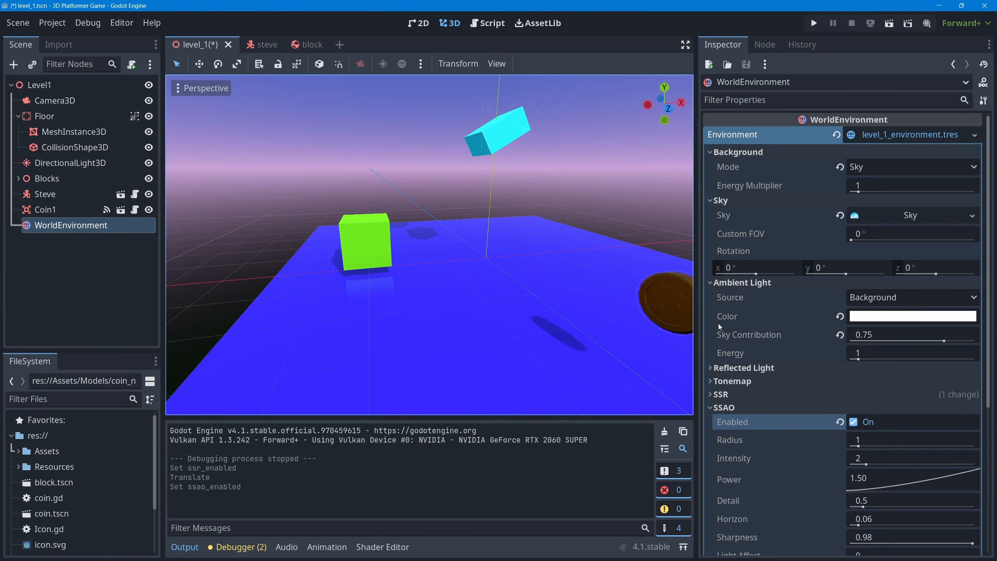
Toggle SSAO off and on in the WorldEnvironment to compare its effect, leave it enabled, and save the level_1 scene
{"action": "left_click", "coordinate": [853, 421]}
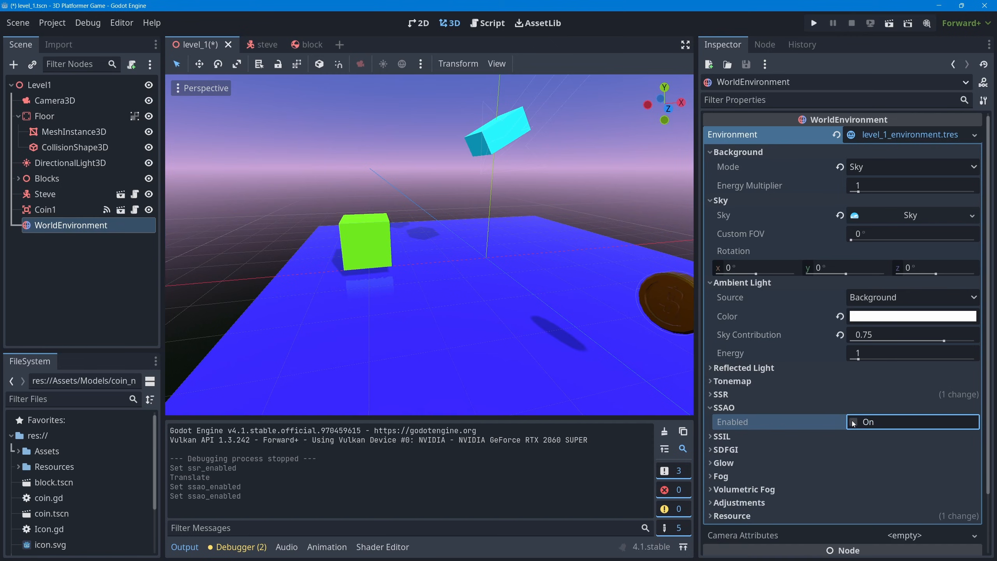
{"action": "left_click", "coordinate": [854, 422]}
{"action": "left_click", "coordinate": [853, 422]}
{"action": "left_click", "coordinate": [854, 421]}
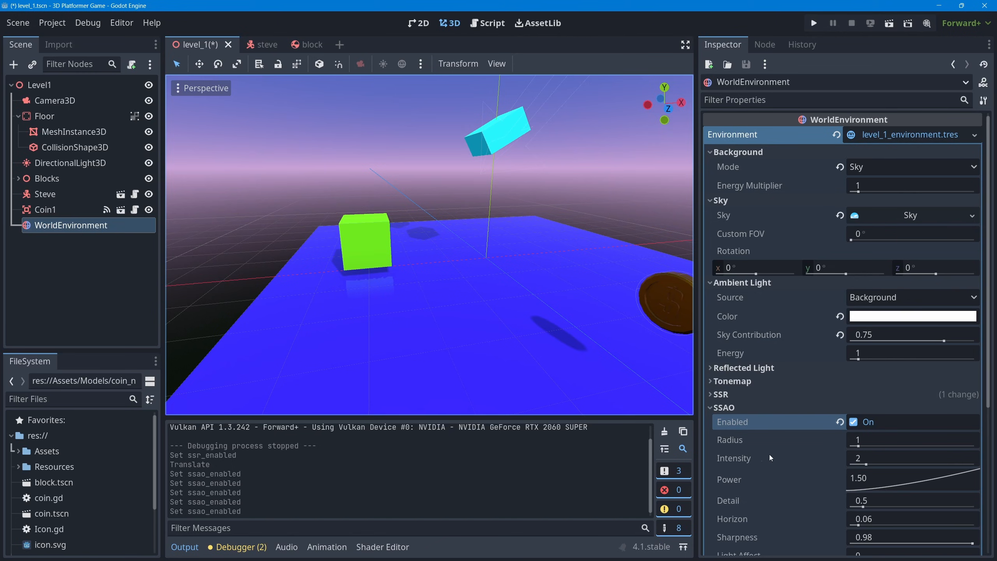
{"action": "left_click", "coordinate": [714, 408]}
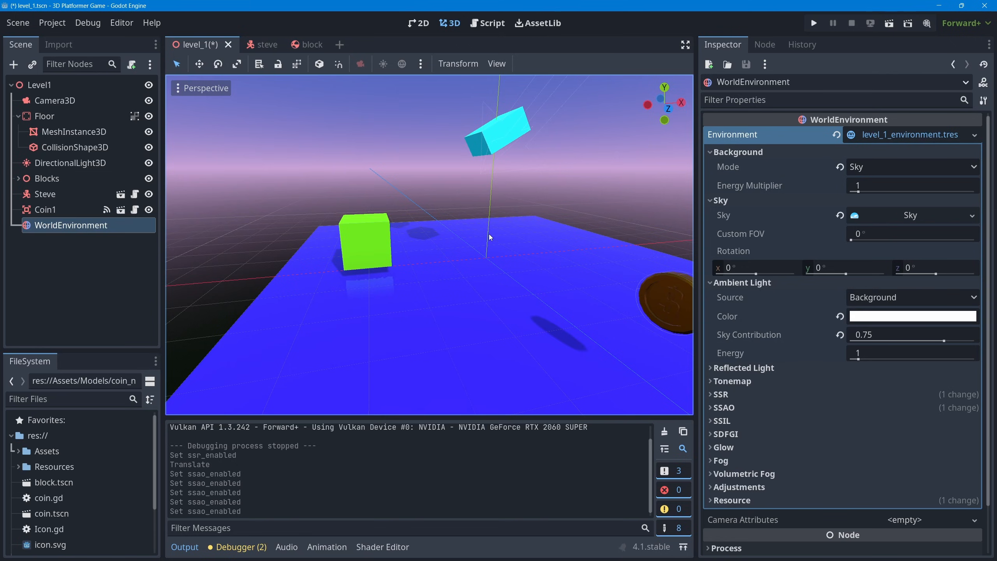
{"action": "key", "text": "ctrl+s"}
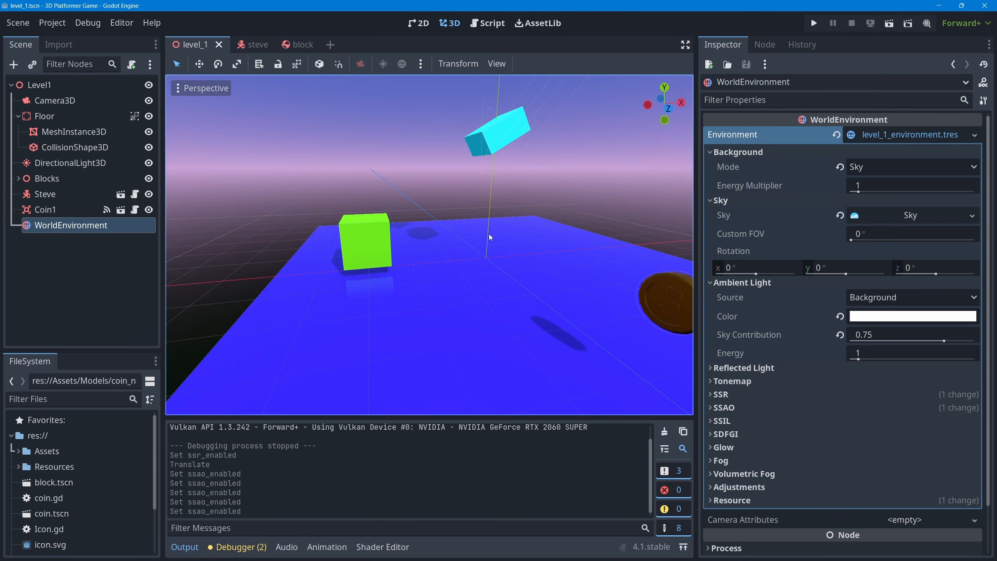
Run the current scene, move Steve across the floor to check the reflections and shading, and close the game
{"action": "left_click", "coordinate": [889, 24]}
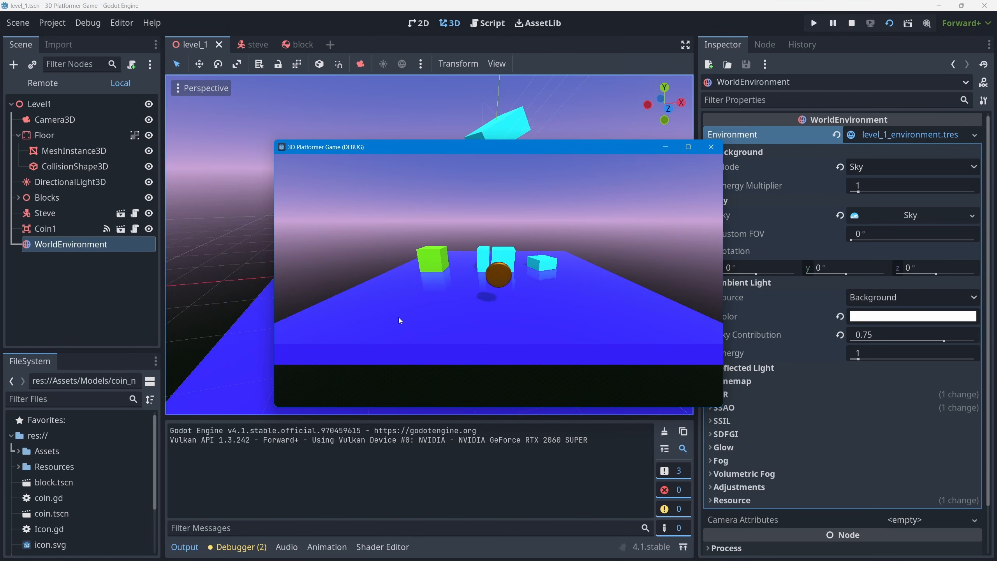
{"action": "key", "text": "Left"}
{"action": "key", "text": "Down"}
{"action": "key", "text": "Right"}
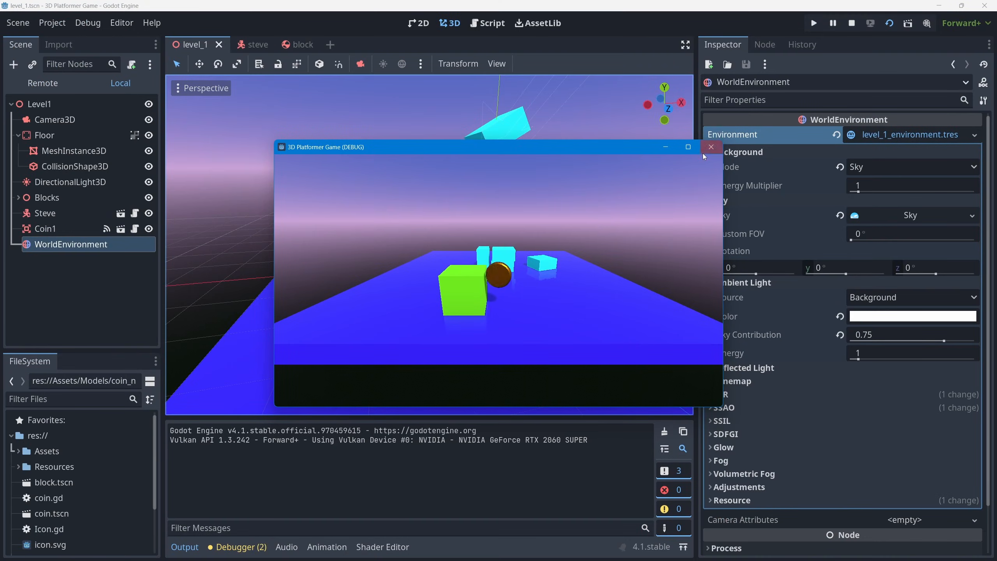
{"action": "left_click", "coordinate": [709, 148]}
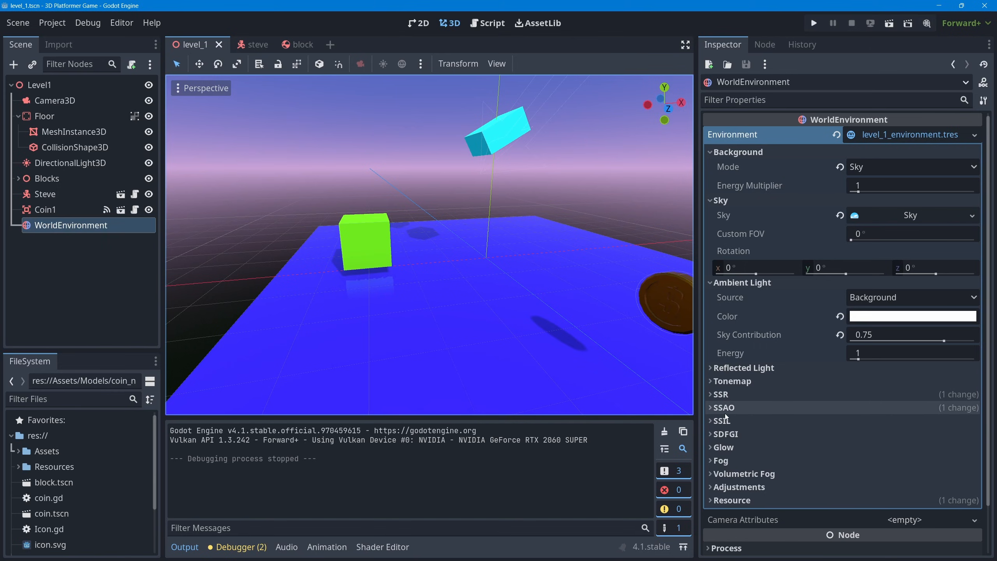
Set the MSAA 3D anti-aliasing quality to 2× (Average) in the project settings
{"action": "left_click", "coordinate": [55, 25]}
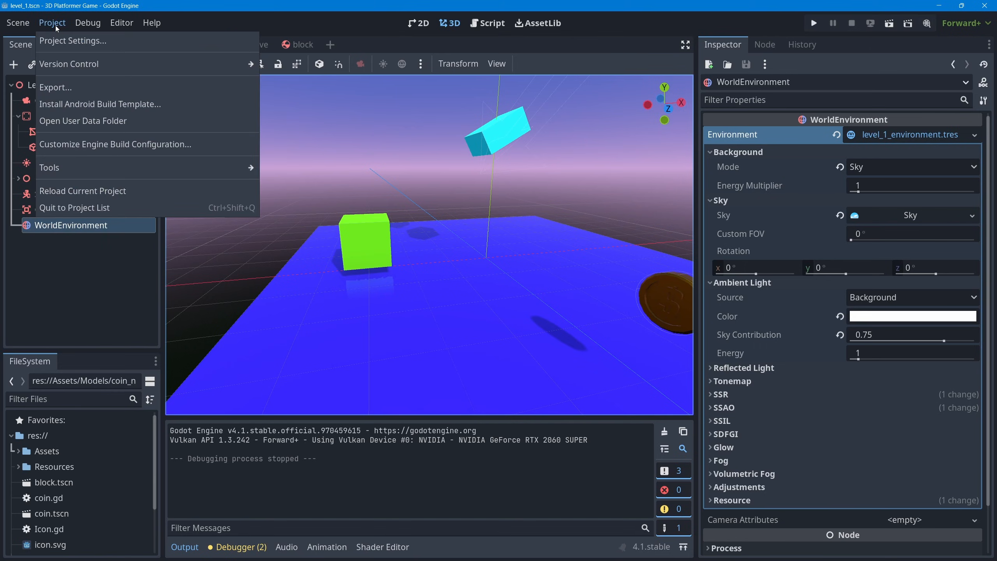
{"action": "left_click", "coordinate": [69, 41]}
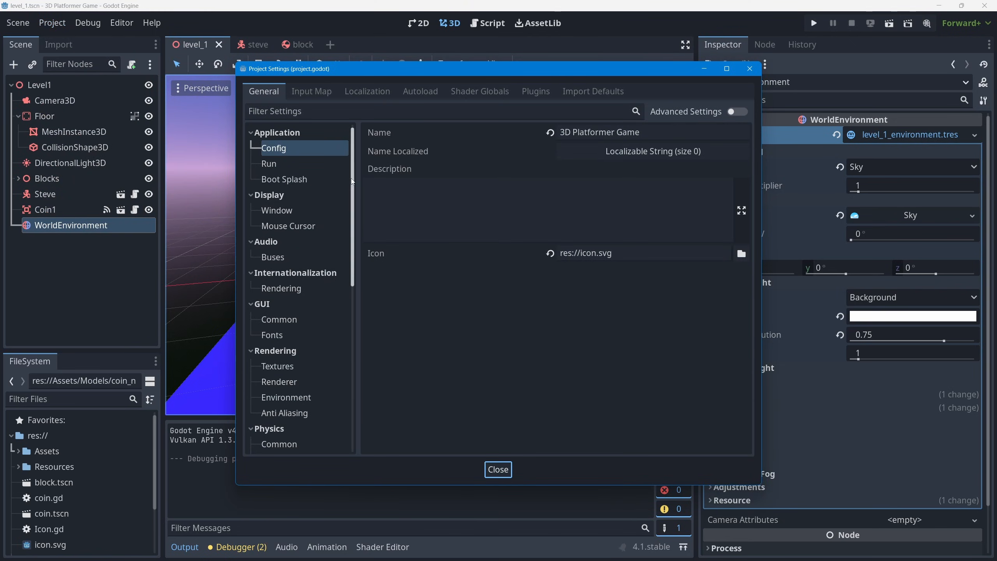
{"action": "left_click_drag", "start_coordinate": [352, 181], "coordinate": [351, 234]}
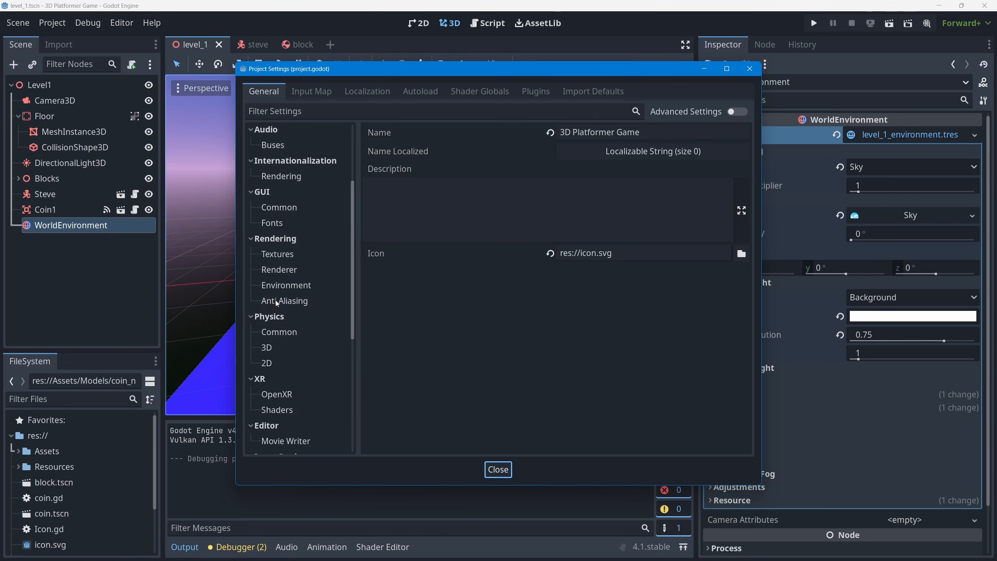
{"action": "left_click", "coordinate": [286, 301]}
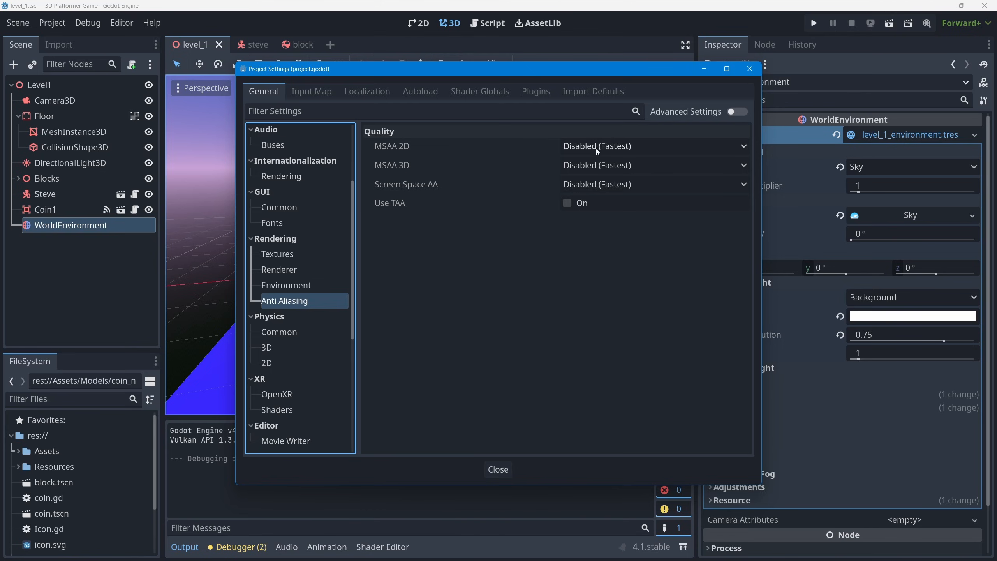
{"action": "left_click", "coordinate": [744, 165]}
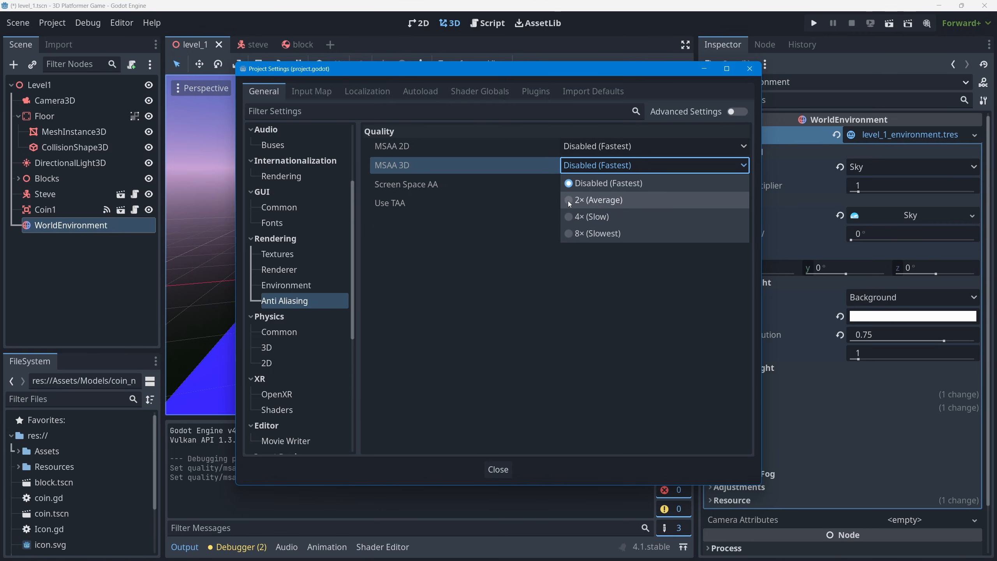
{"action": "left_click", "coordinate": [572, 201]}
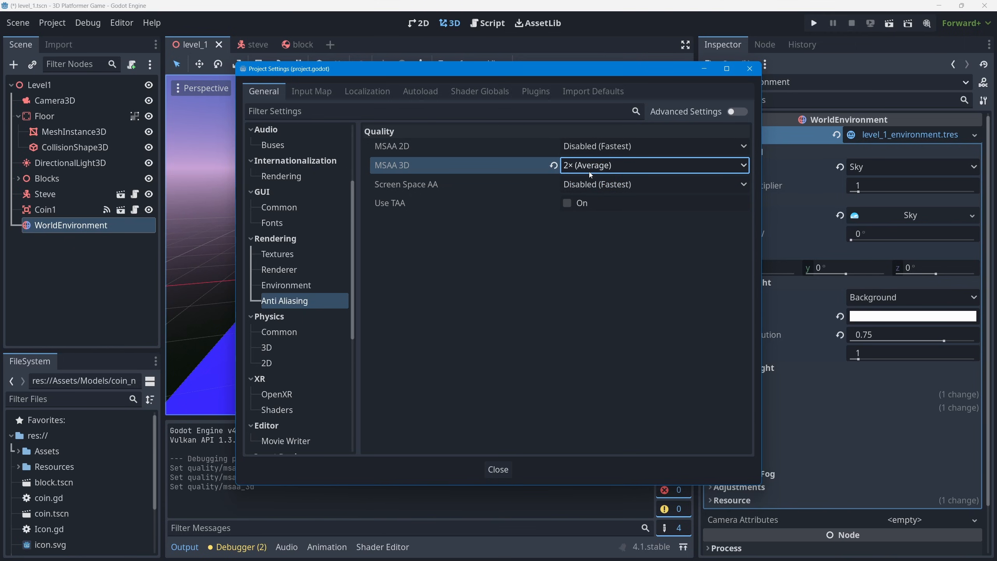
{"action": "left_click", "coordinate": [498, 470]}
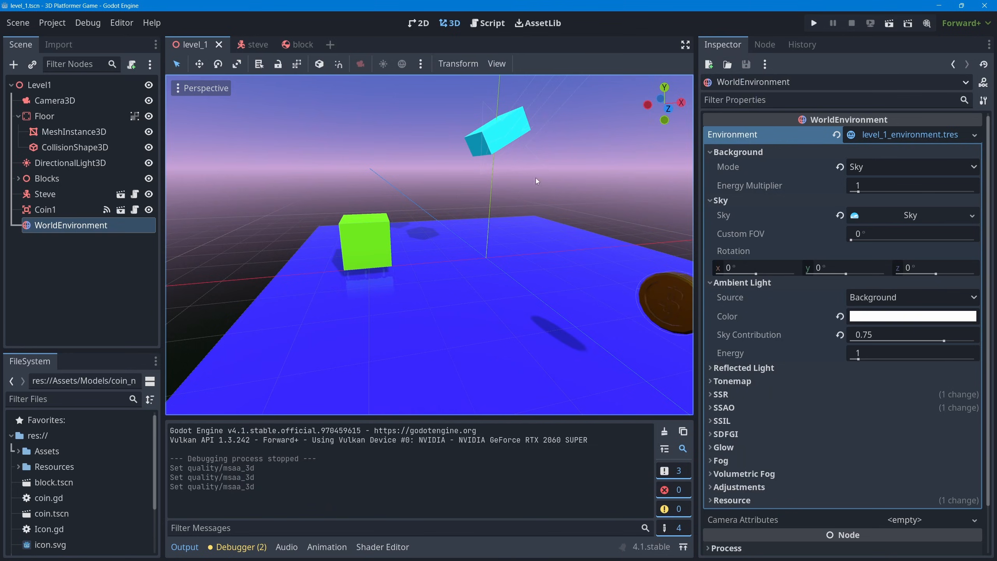
Run the current scene again, move Steve around to examine the edge smoothing, and close the game
{"action": "left_click", "coordinate": [889, 25]}
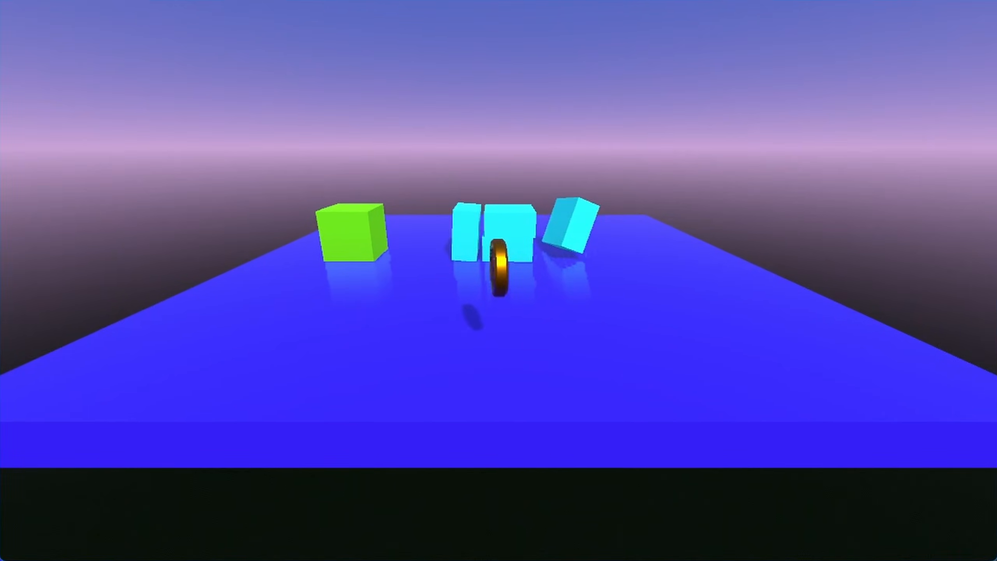
{"action": "key", "text": "Down"}
{"action": "key", "text": "Right"}
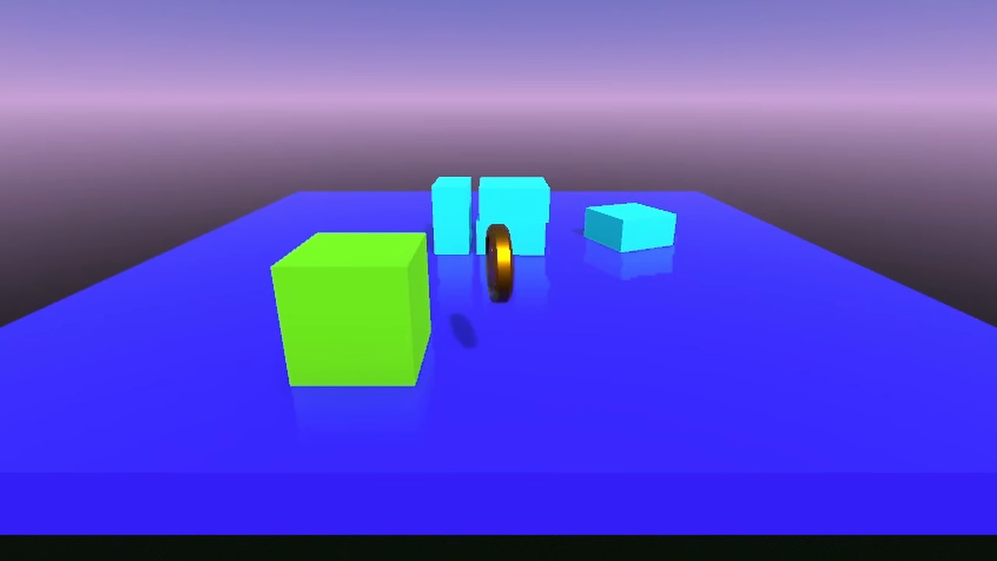
{"action": "left_click", "coordinate": [712, 145]}
Frame the whole level in the 3D viewport and widen the viewport by narrowing the Inspector
{"action": "scroll", "coordinate": [581, 198], "scroll_direction": "down", "scroll_amount": 1}
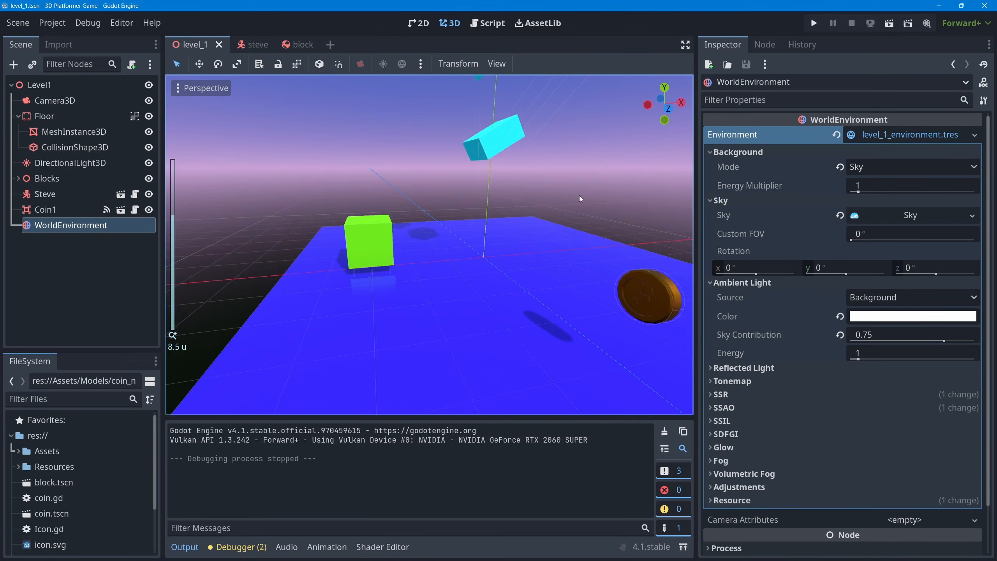
{"action": "scroll", "coordinate": [579, 195], "scroll_direction": "down", "scroll_amount": 6}
{"action": "middle_click_drag", "start_coordinate": [537, 220], "coordinate": [503, 219], "text": "shift"}
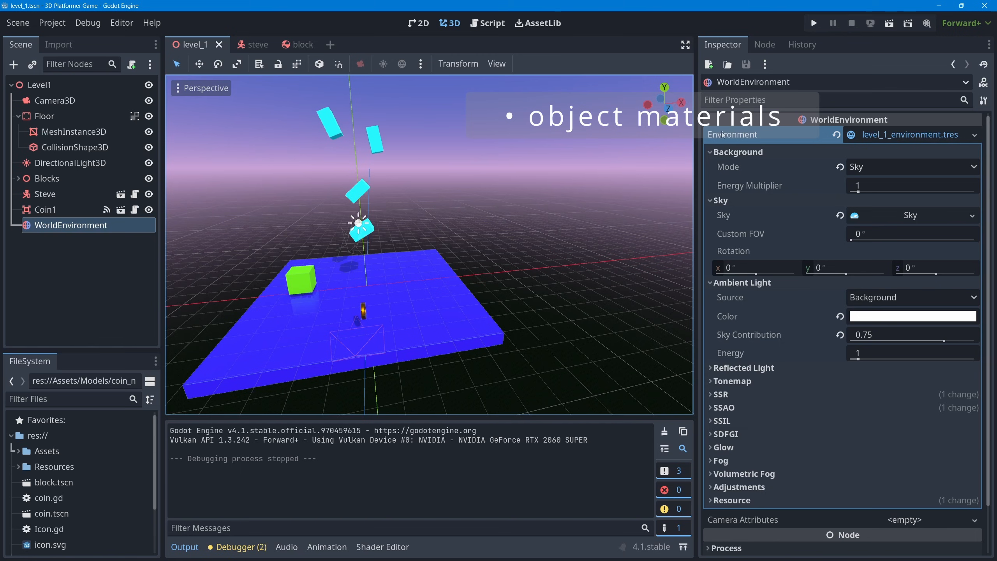
{"action": "left_click_drag", "start_coordinate": [694, 134], "coordinate": [866, 150]}
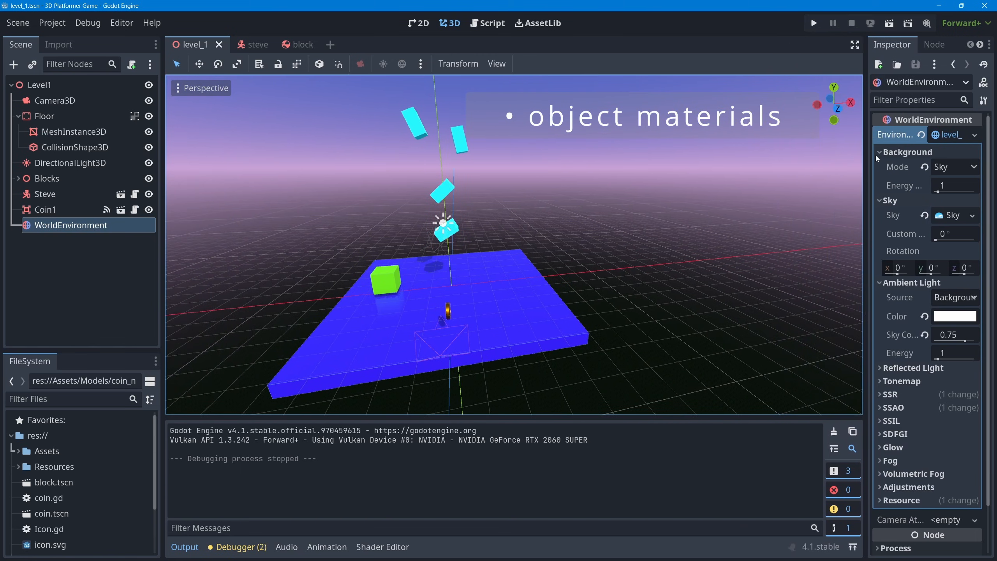
{"action": "middle_click_drag", "start_coordinate": [500, 246], "coordinate": [445, 249], "text": "shift"}
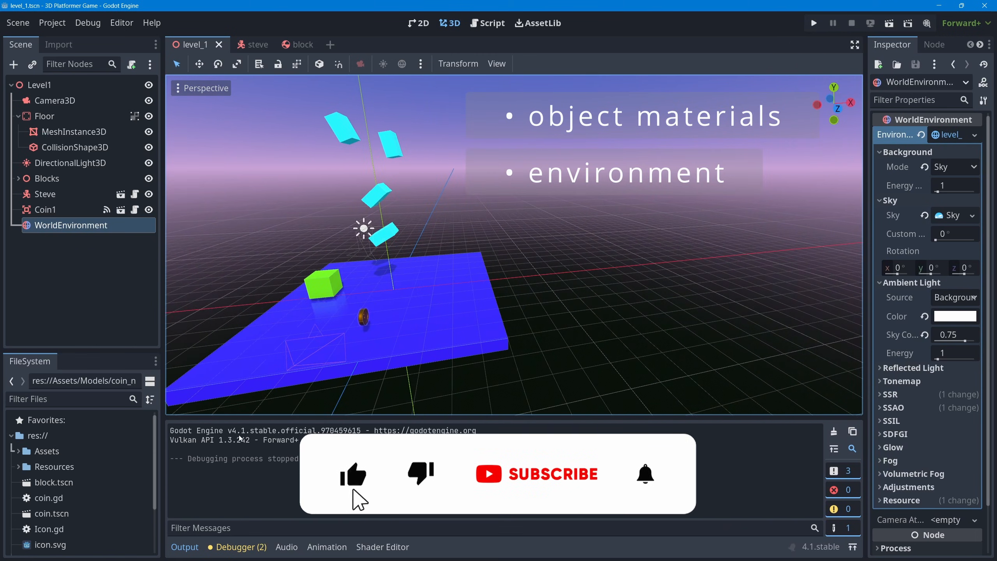